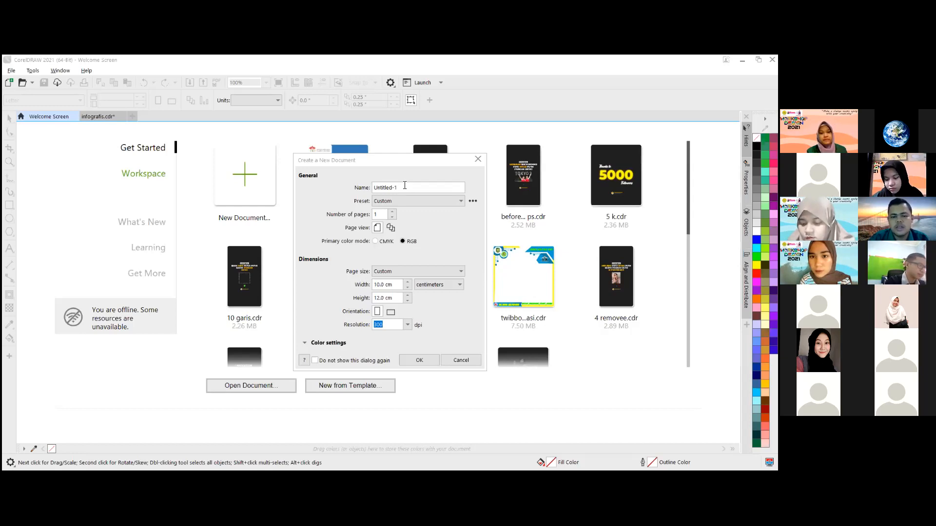
- Create the new document with the name inforgrafis, RGB as primary color mode and a height of 10 cm
left_click(379, 186)
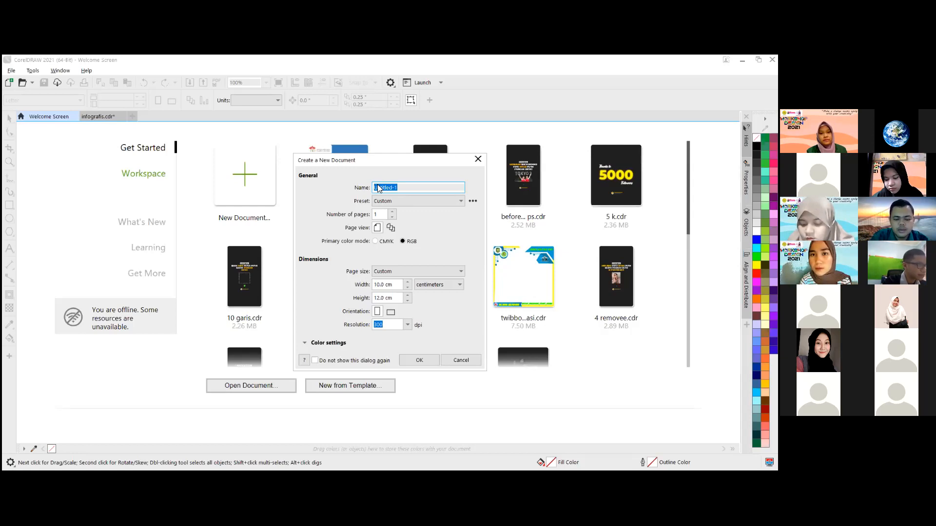
type("inforgrafis")
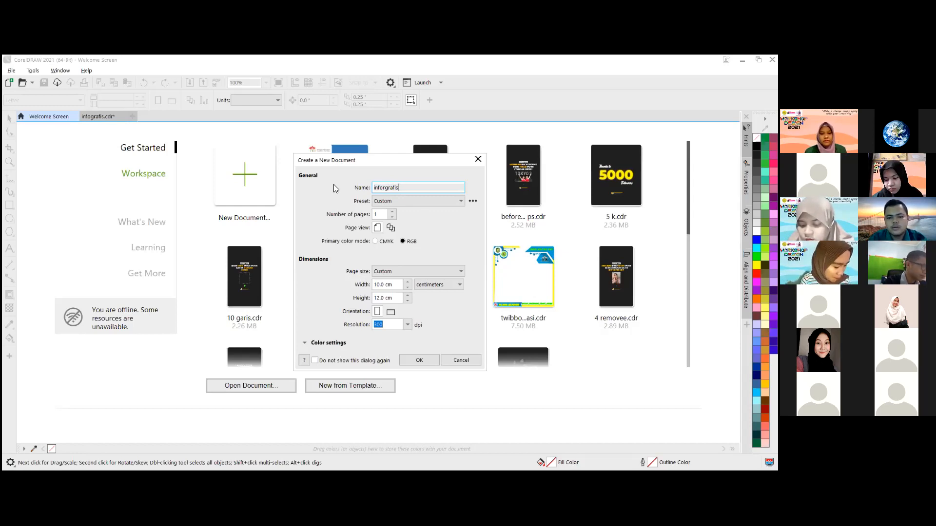
left_click(411, 242)
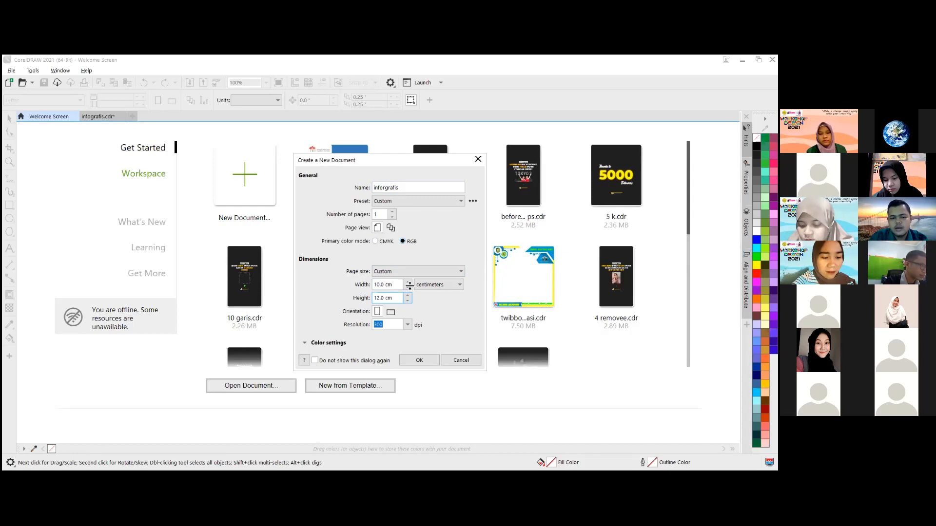
key("BackSpace")
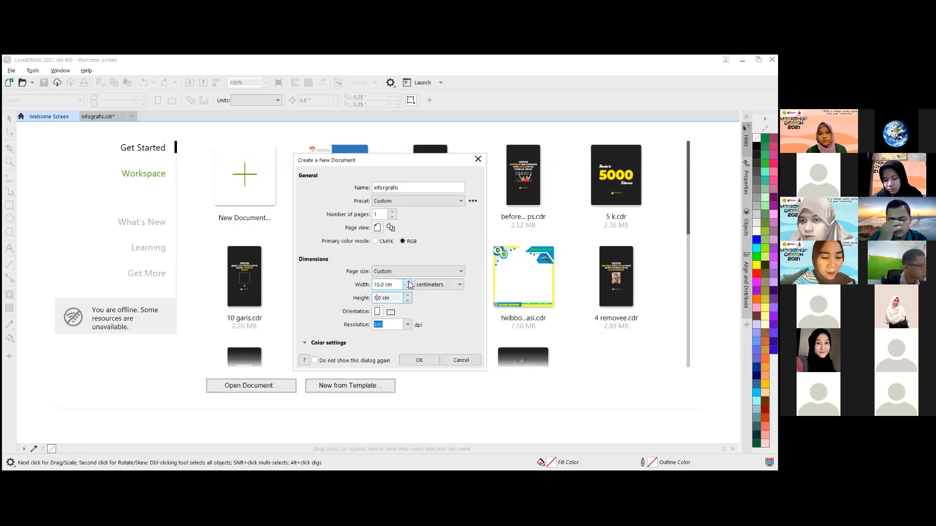
type("0.")
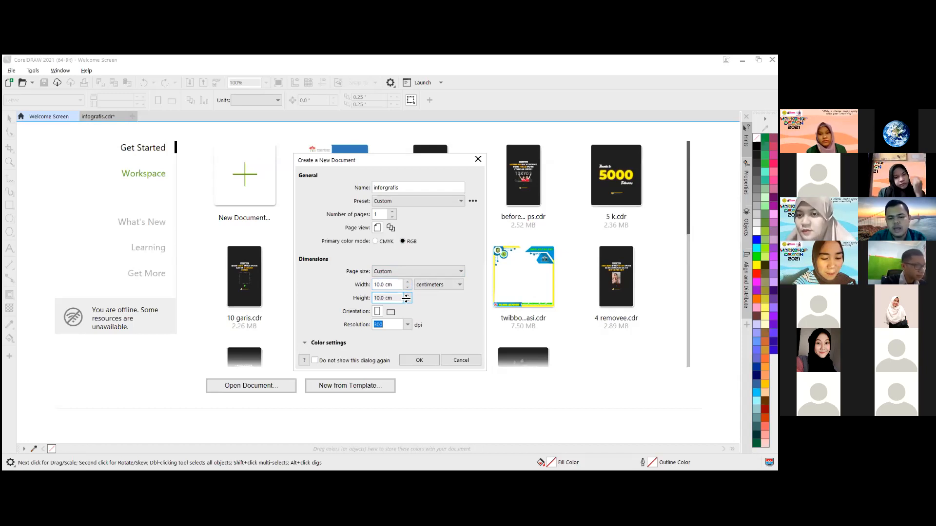
left_click(446, 285)
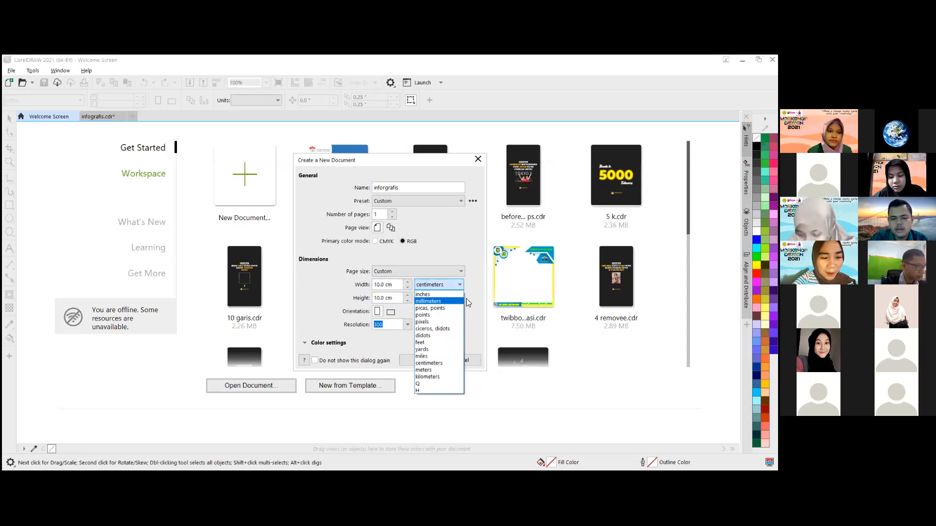
left_click(470, 283)
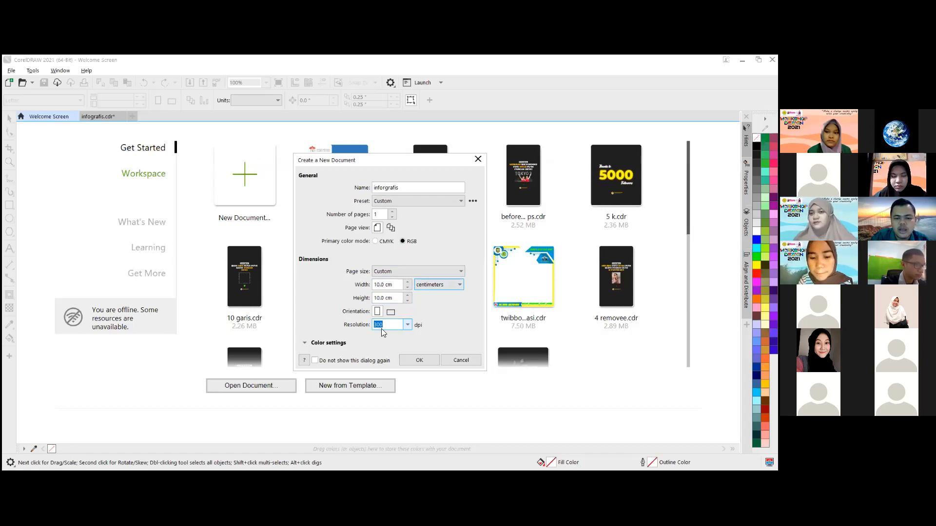
left_click(425, 361)
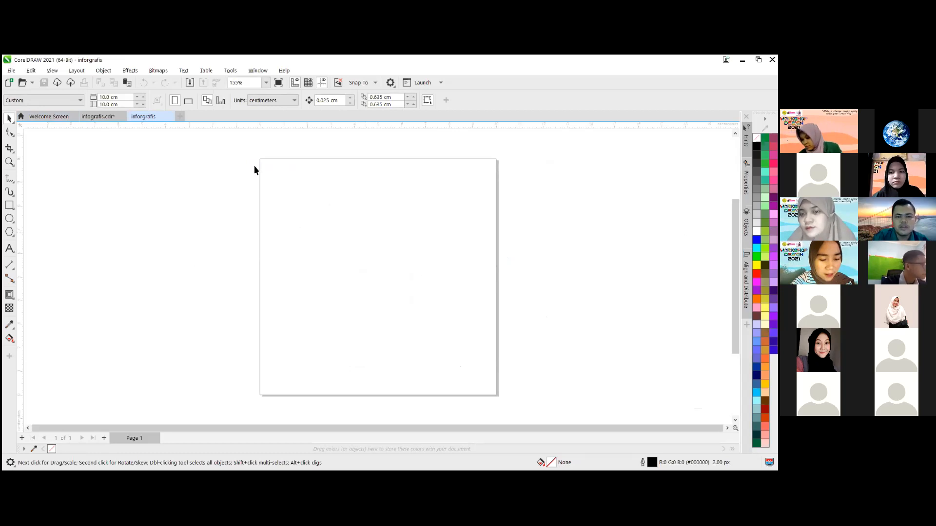
- Copy the whole infographic from infografis.cdr into the inforgrafis document and place it beside the blank page as a reference
left_click(97, 117)
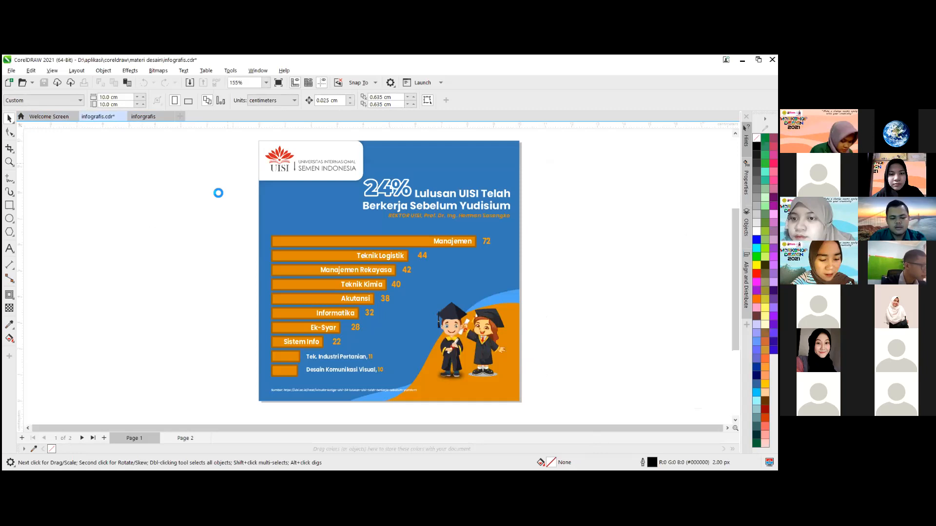
left_click(143, 116)
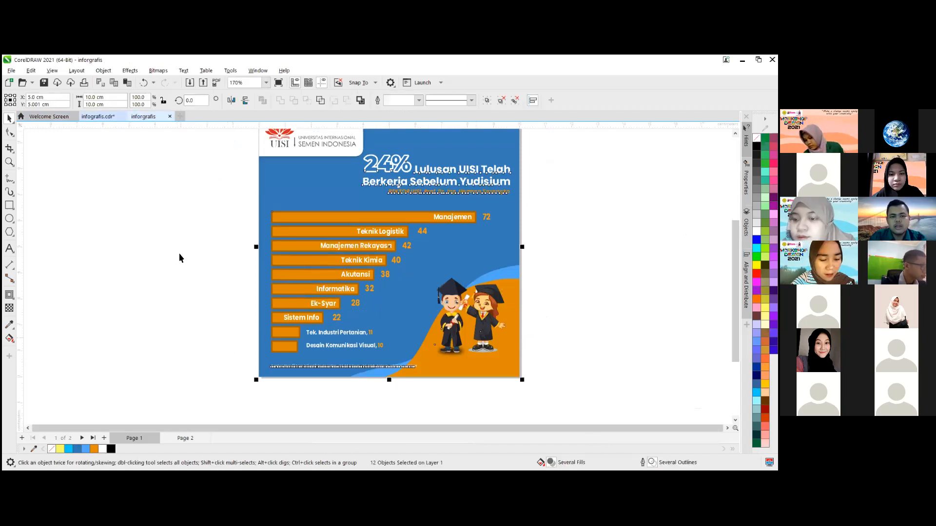
left_click(233, 276)
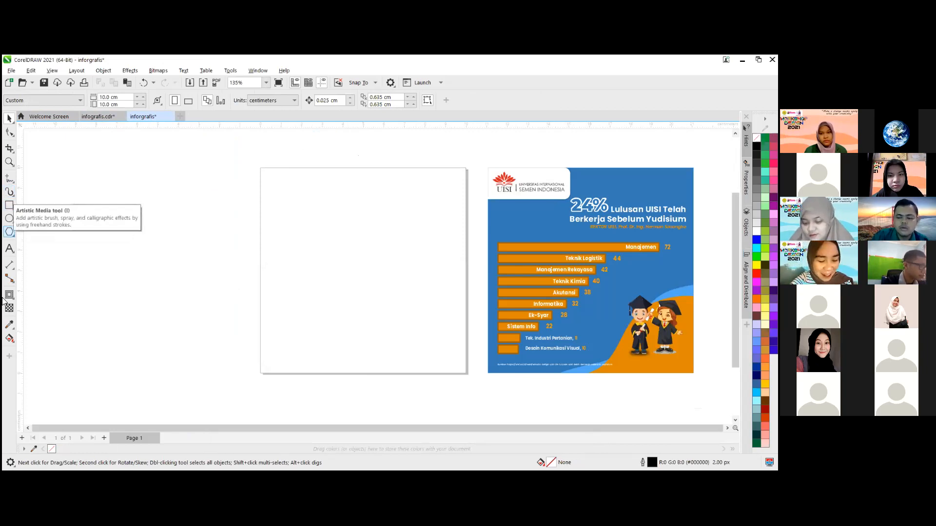
- Draw a rectangle about 10 cm wide over the blank page, from corner to corner, with the Rectangle tool
left_click(9, 278)
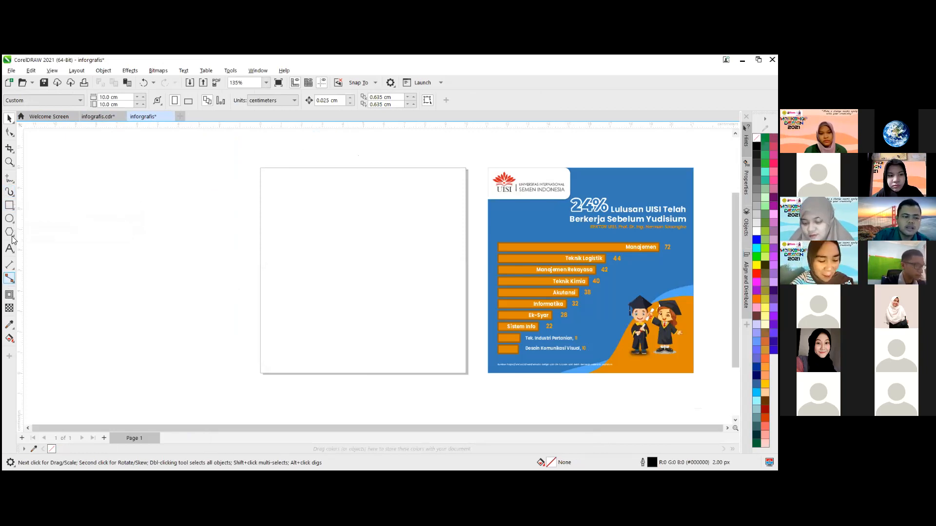
left_click(12, 210)
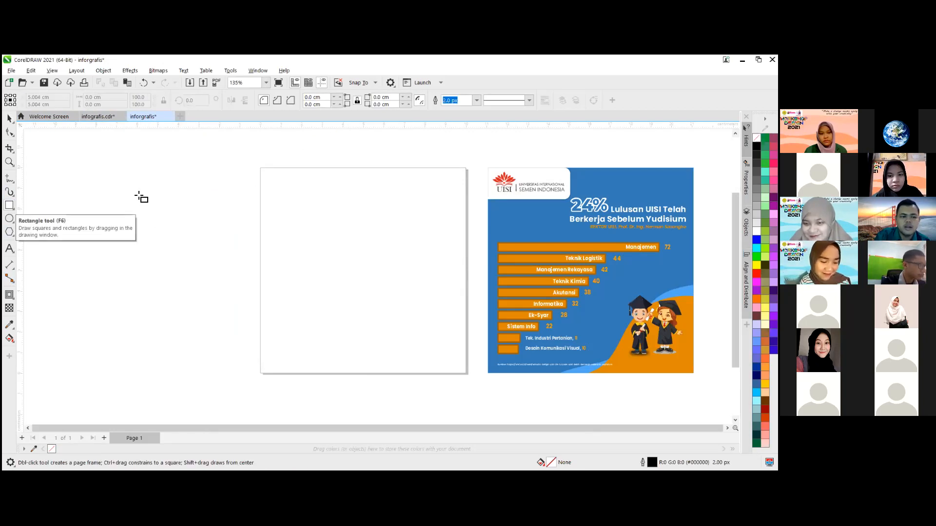
left_click_drag(262, 170, 469, 374)
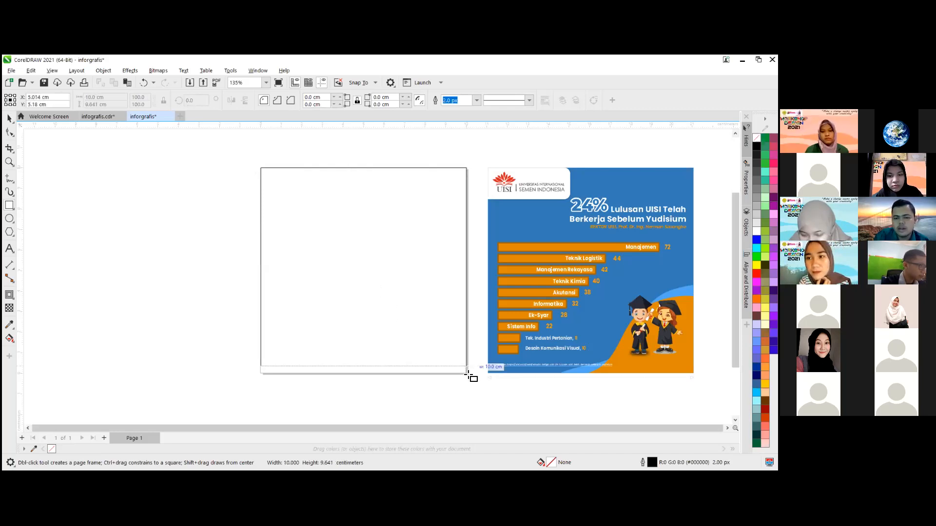
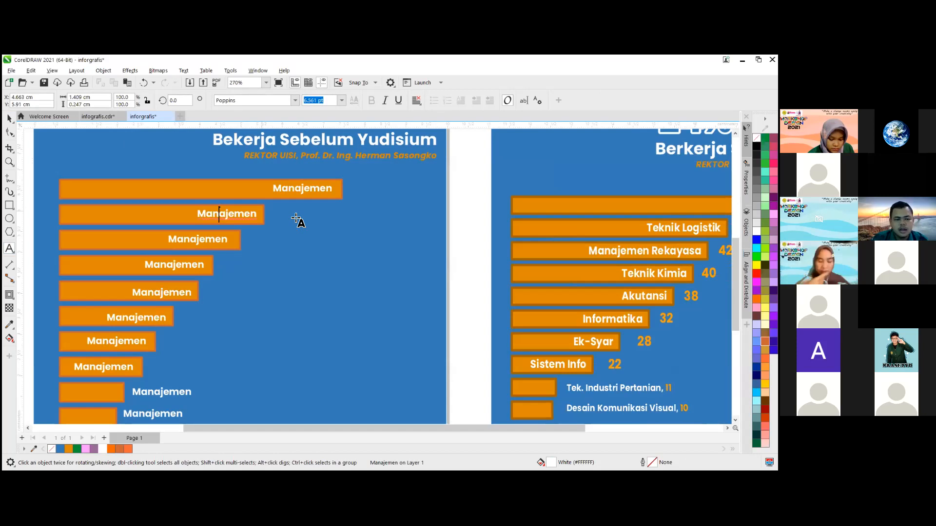
- Replace the second bar's label with "Teknik Logistik" and shift it so it fits inside the bar's right end
key("ctrl+a")
type("Te")
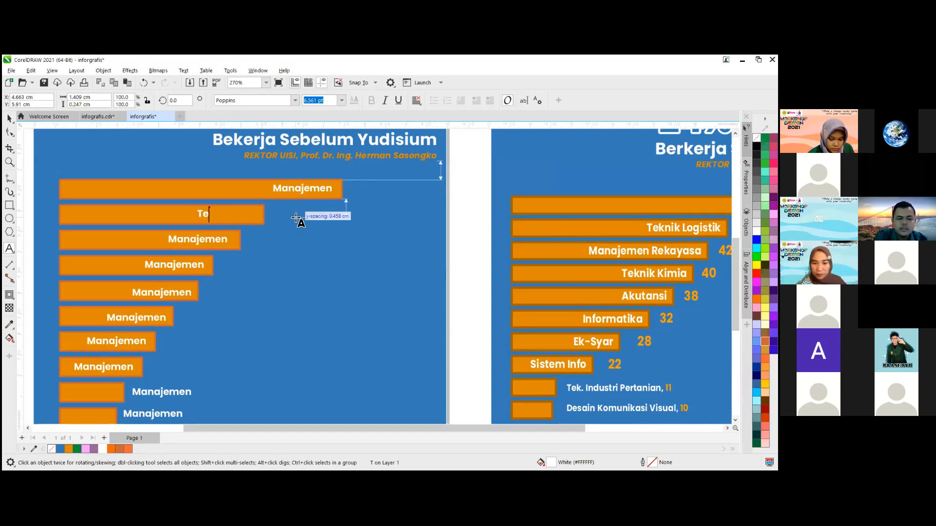
type("knik ")
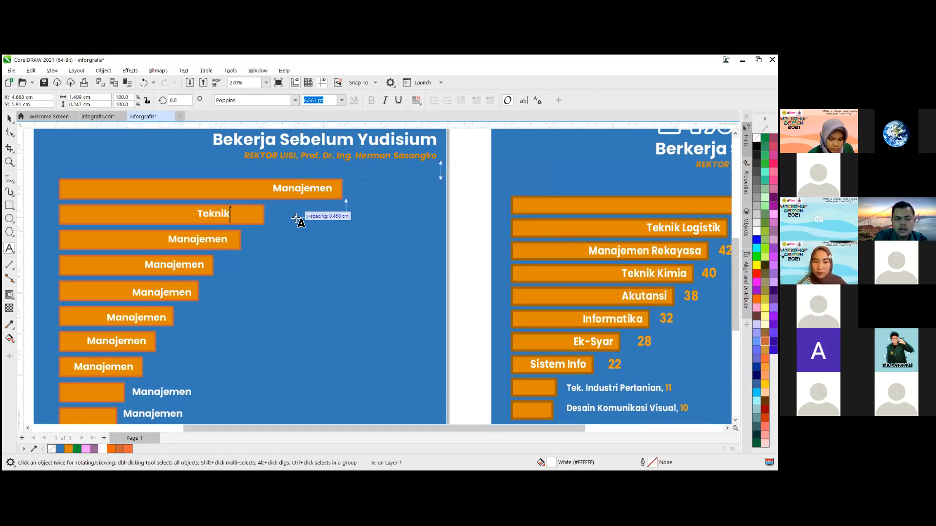
type("Lo")
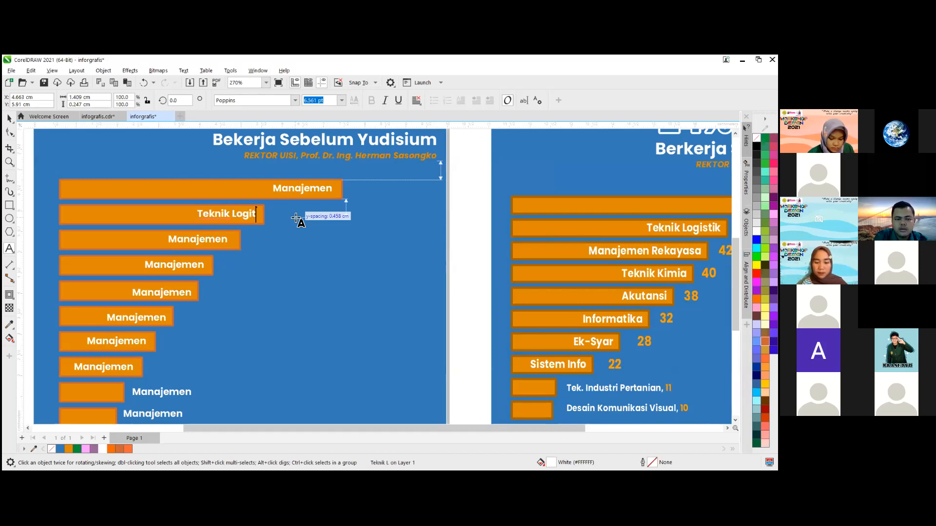
type("git")
key("BackSpace")
type("ist")
key("BackSpace")
key("BackSpace")
key("BackSpace")
type("stik")
key("ctrl+a")
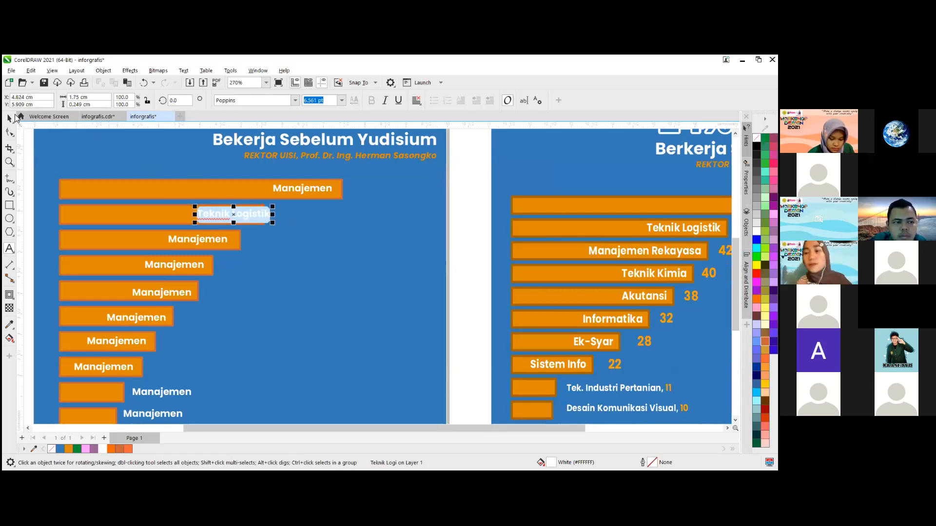
left_click(15, 117)
left_click_drag(237, 218, 220, 217)
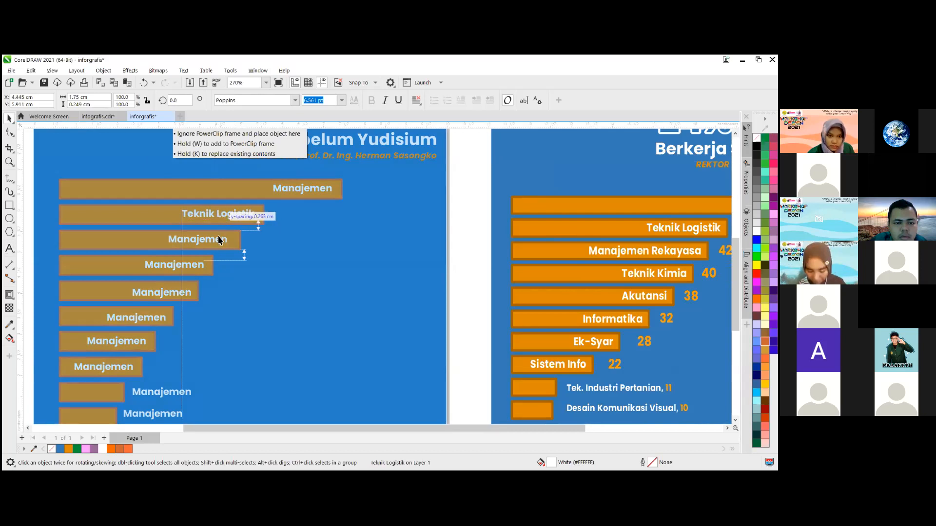
- Replace the third bar's label with "Manajemen Rekayasa" and shift it so it ends inside the bar
double_click(214, 242)
double_click(206, 246)
type("Mane")
key("BackSpace")
type("a")
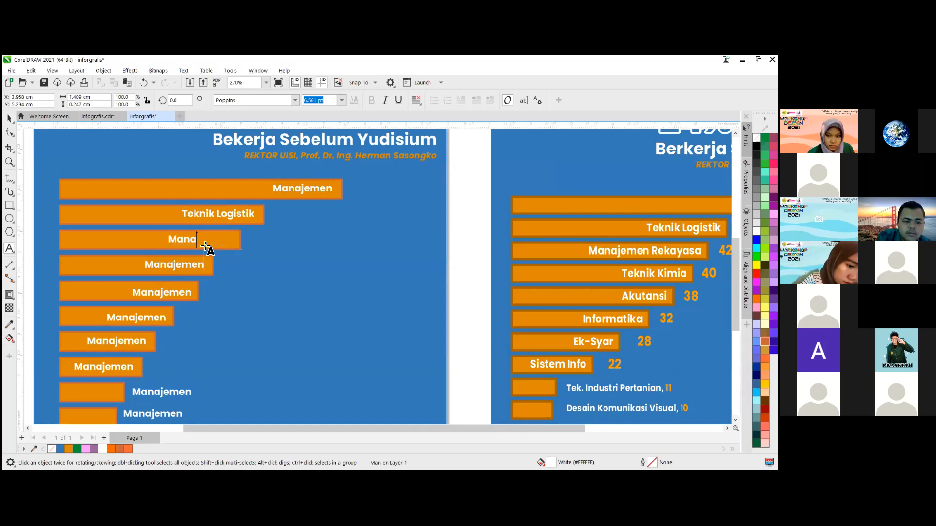
type("jemen ")
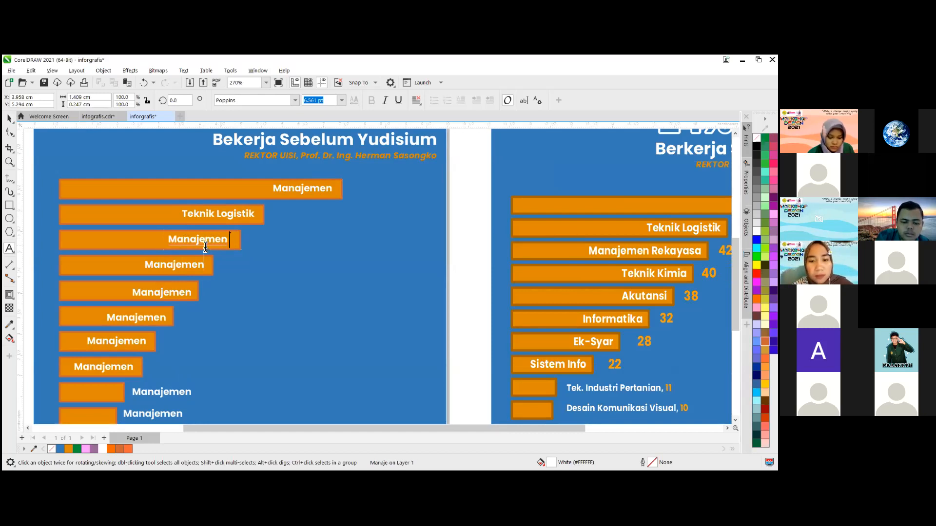
type("rekayasa")
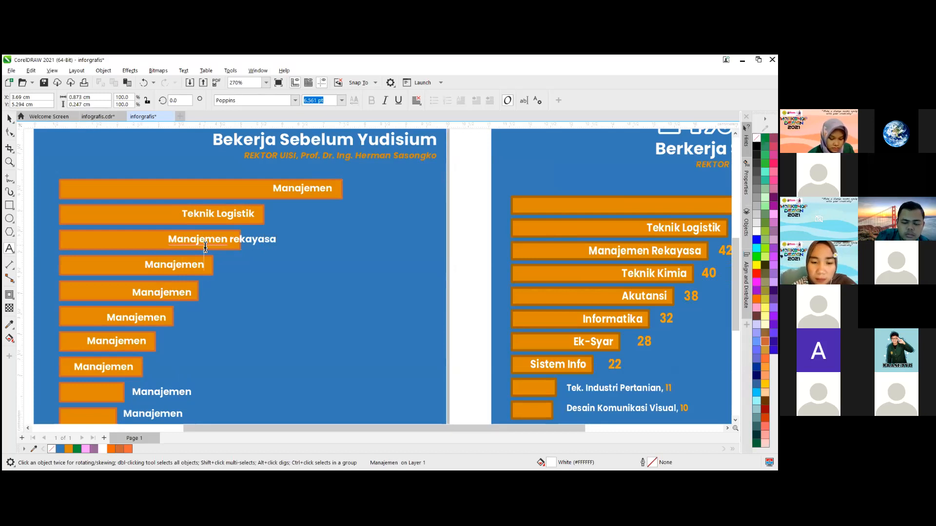
key("BackSpace")
type("R")
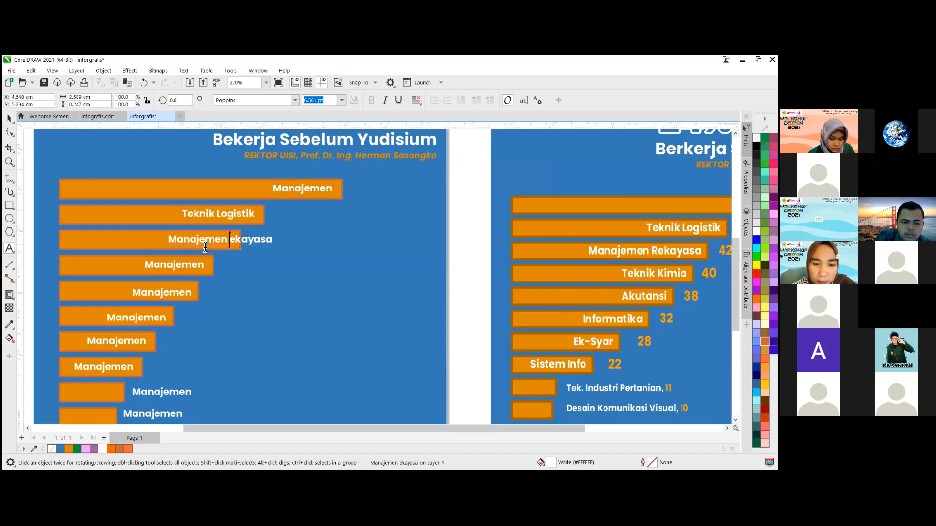
key("ctrl+a")
left_click_drag(225, 242, 189, 241)
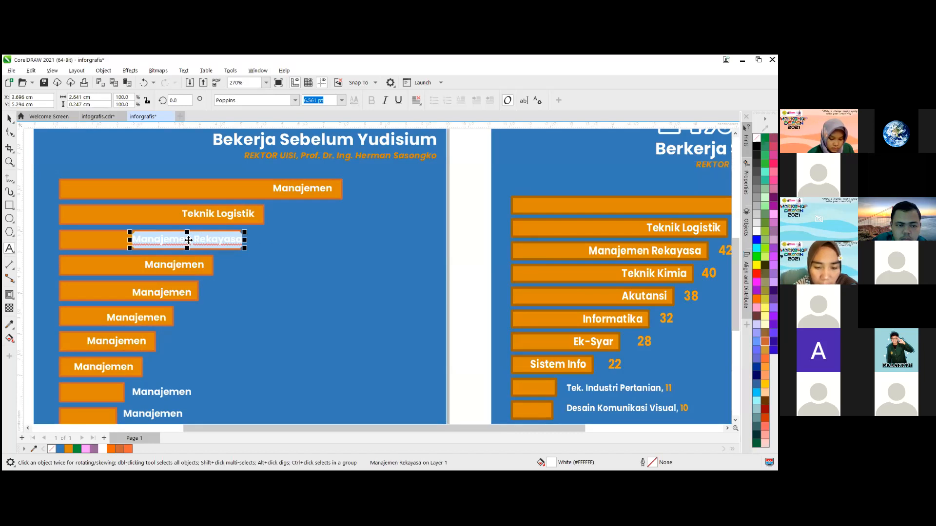
left_click_drag(189, 241, 177, 243)
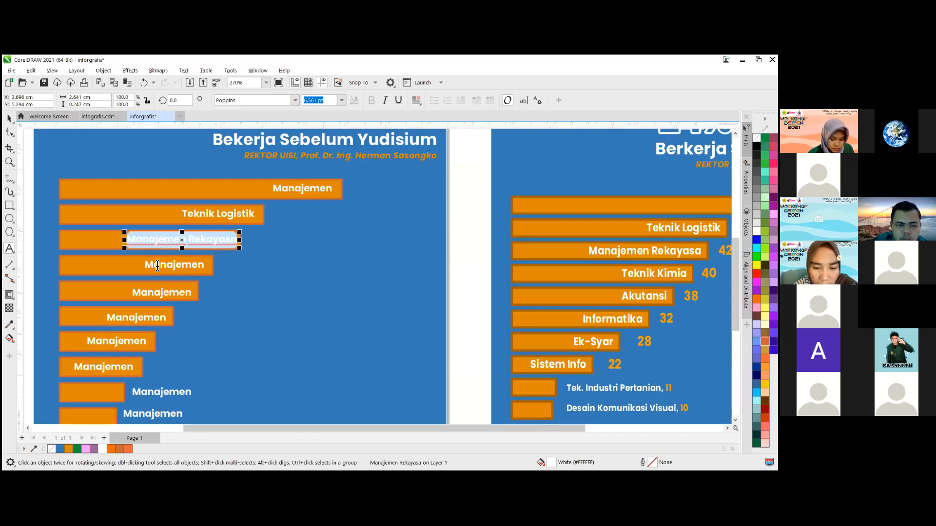
- Replace the placeholder label on the fourth bar with "Teknik Kimia"
left_click(166, 267)
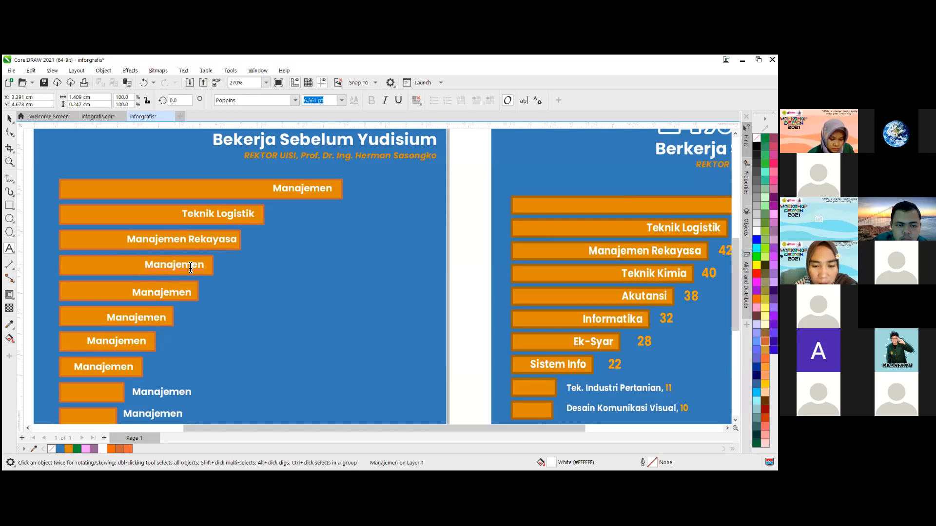
double_click(191, 267)
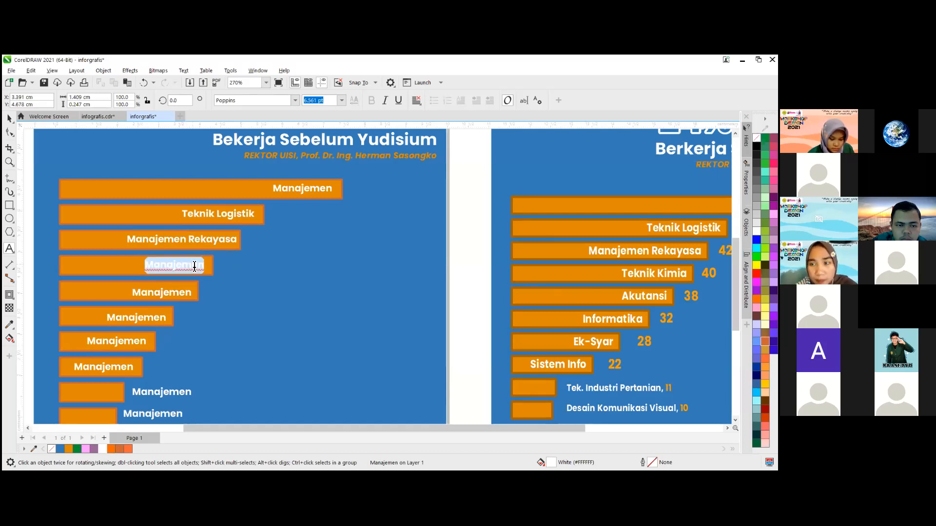
type("Teknik Kimia")
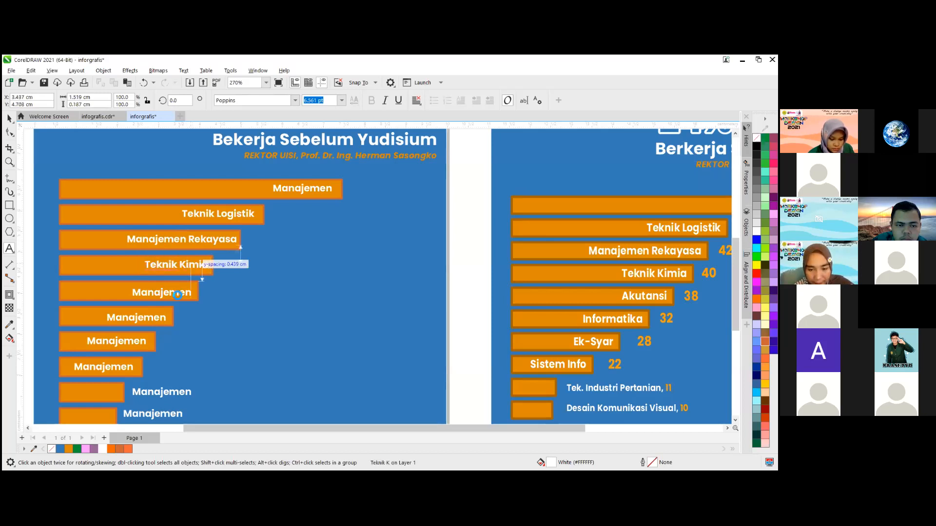
- Replace the fifth bar's label with "Akutansi" and shift it toward the right end of the bar
double_click(177, 295)
type("Akutasn")
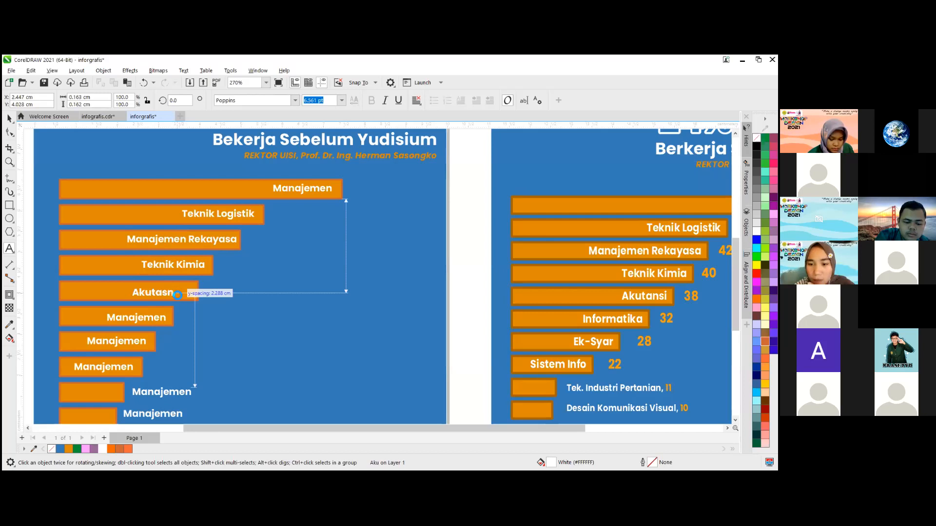
key("BackSpace")
key("BackSpace")
type("nsi")
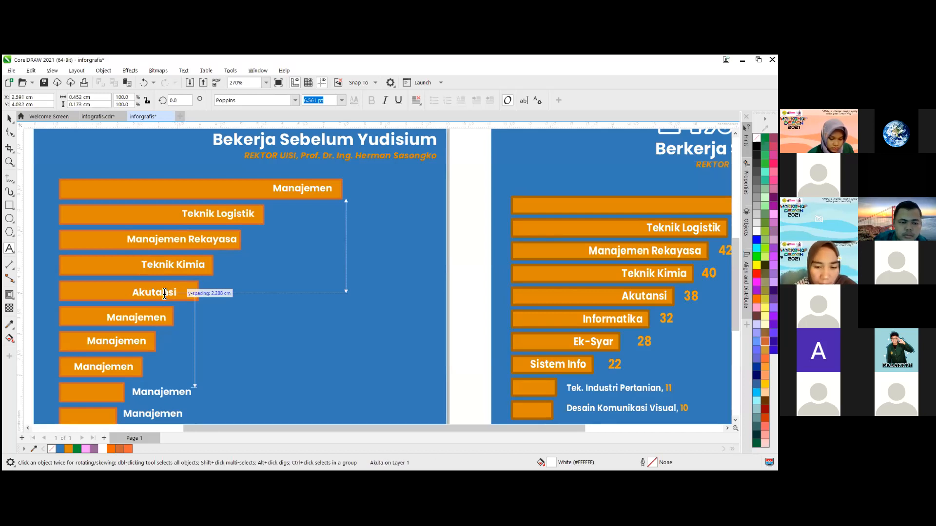
left_click_drag(165, 293, 170, 293)
- Replace the placeholder label on the sixth bar with "Informatika"
left_click(148, 319)
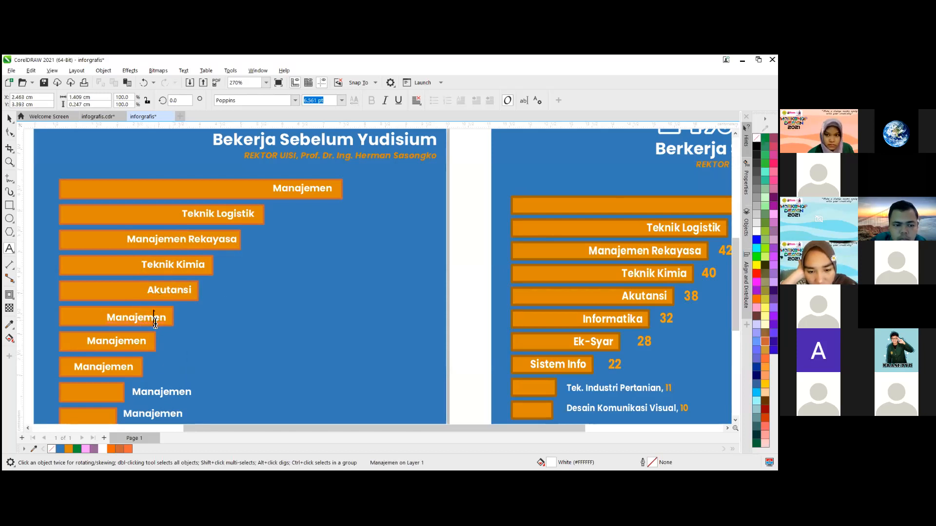
double_click(156, 318)
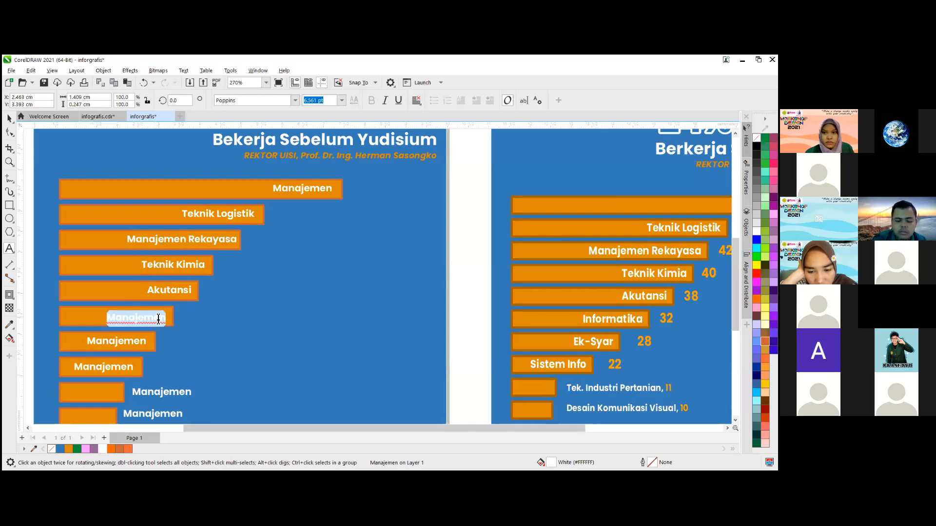
type("Informatika")
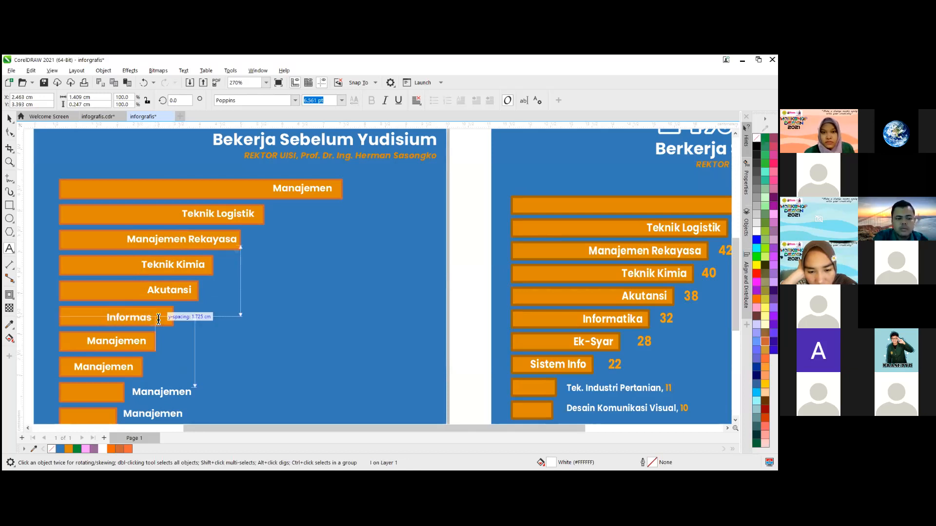
- Replace the seventh bar's label with "Ek-Syar" and shift it toward the right end of the bar
double_click(137, 345)
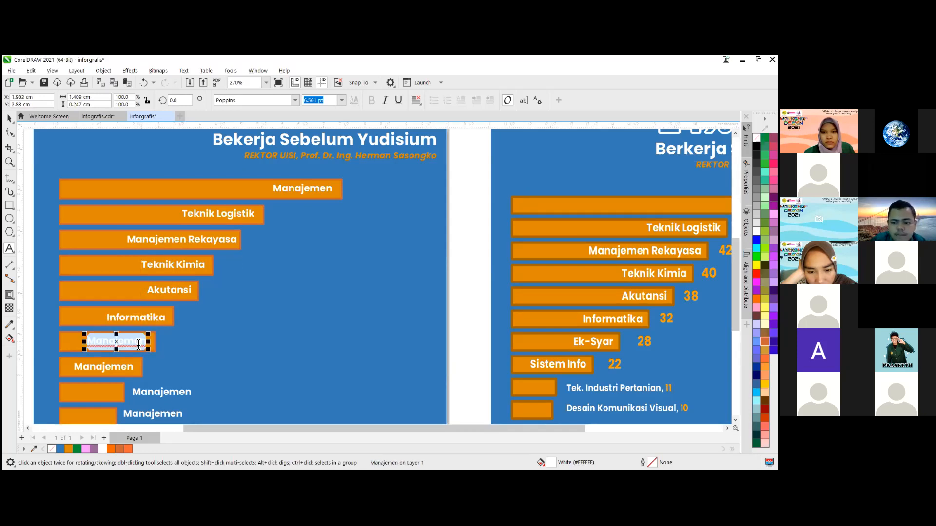
type("S")
key("BackSpace")
type("Ek")
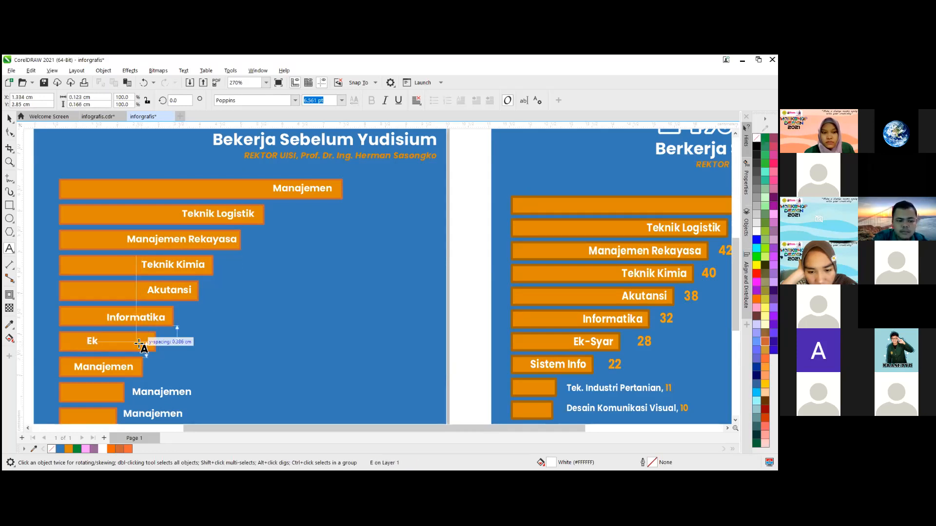
type("-Syar")
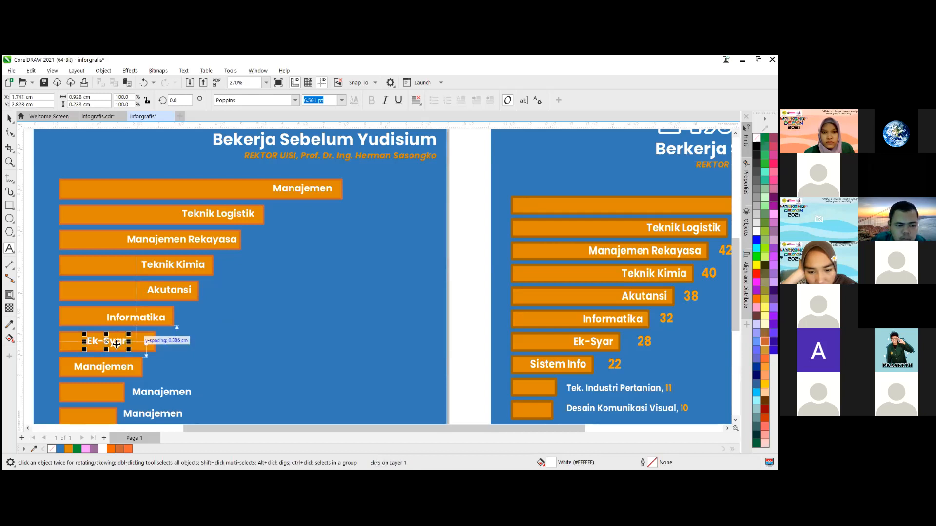
left_click_drag(134, 342, 129, 341)
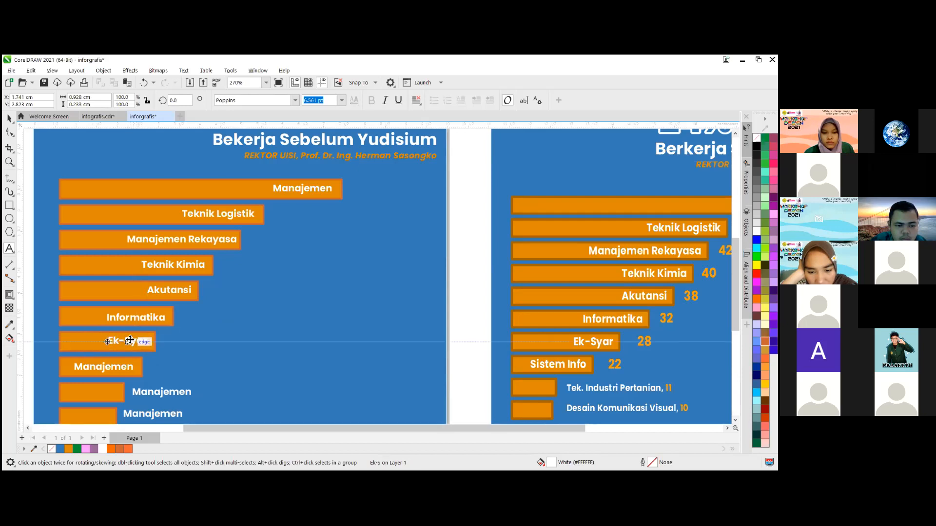
- Replace the eighth bar's label with "Sistem Info", shift it slightly toward the bar's right end and deselect it
left_click(114, 368)
key("ctrl+a")
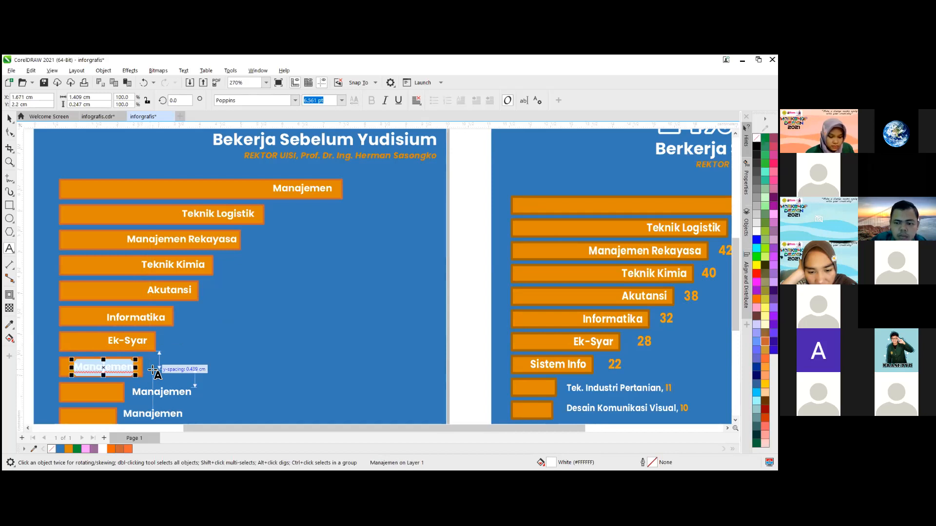
type("Sistem Info")
key("ctrl+space")
left_click_drag(101, 366, 110, 368)
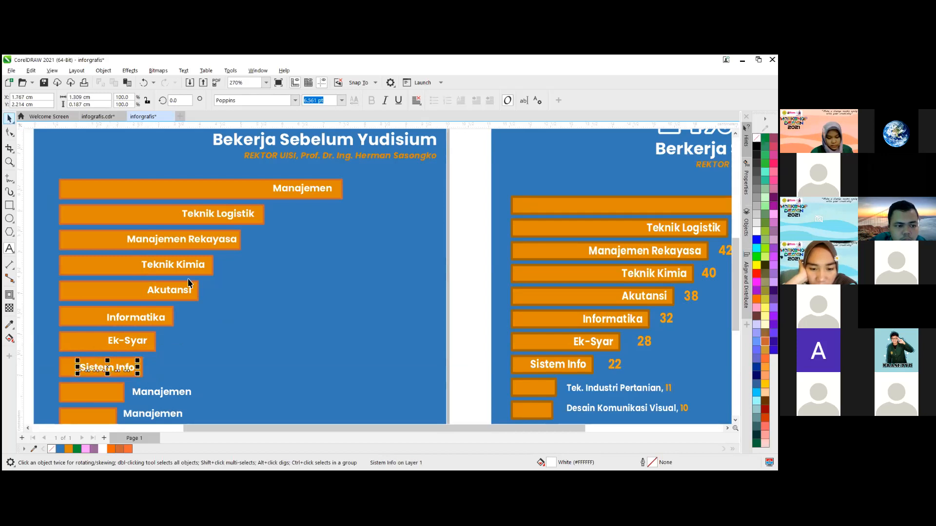
left_click(454, 300)
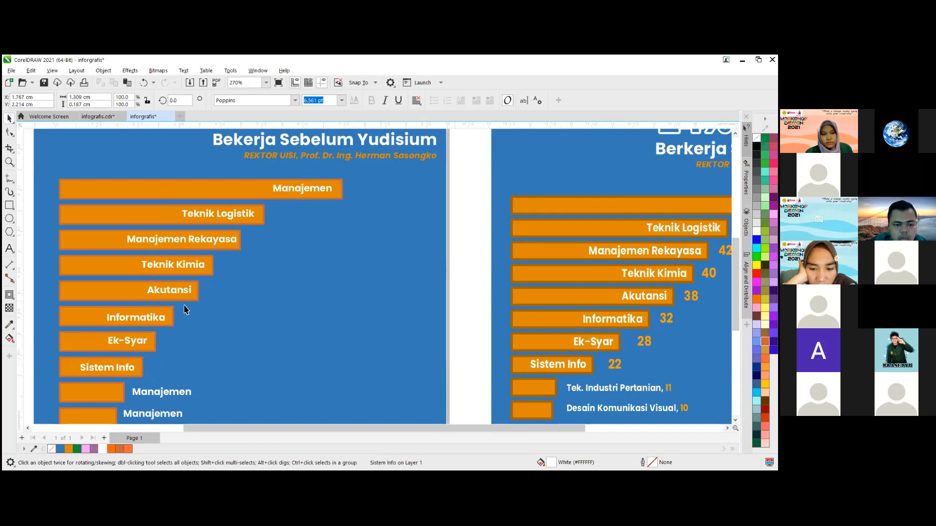
- Replace the label beside the ninth bar with "Tek. Industri Pertanian, 11"
scroll(210, 356, "down", 1)
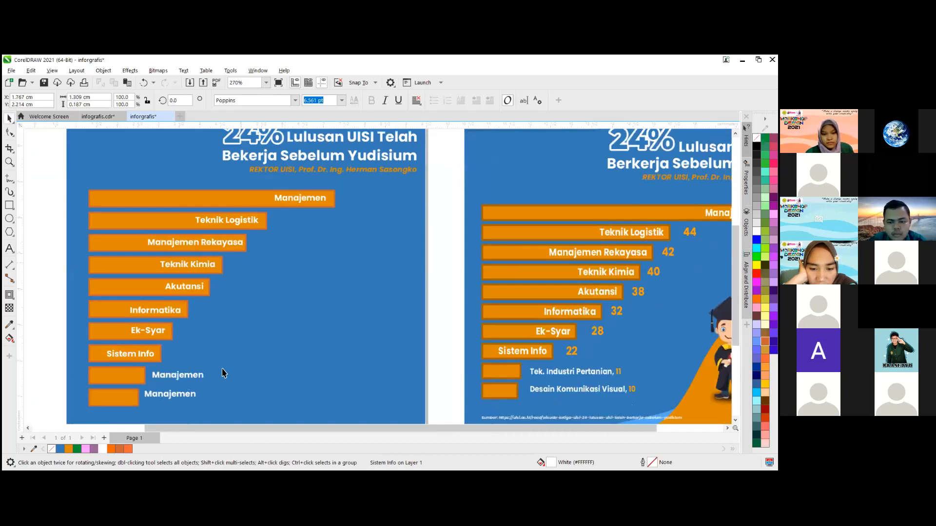
scroll(213, 364, "down", 1)
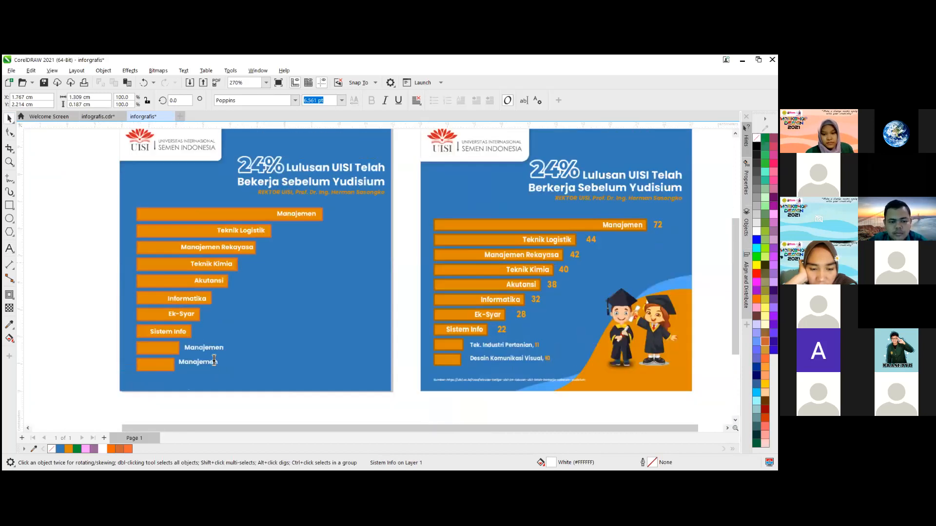
scroll(214, 361, "up", 1)
left_click(214, 360)
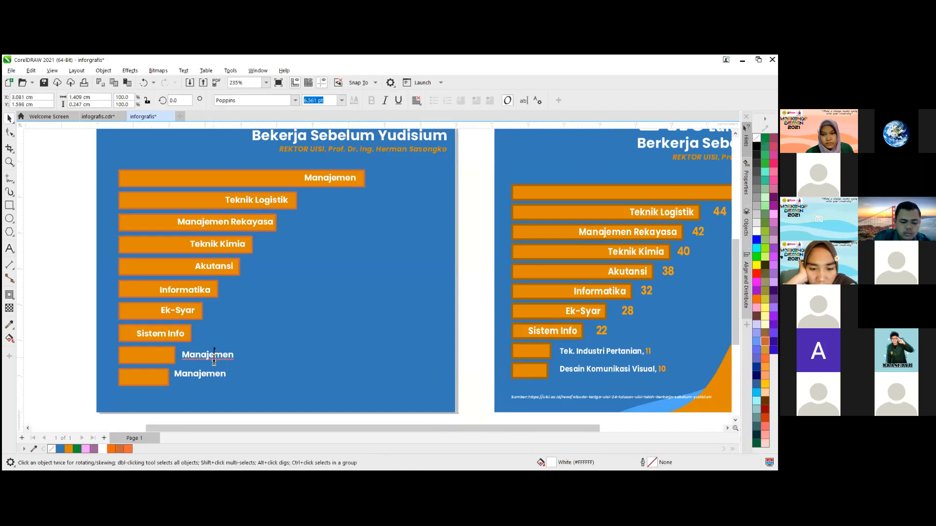
key("ctrl+a")
type("Tek. Industri Pert")
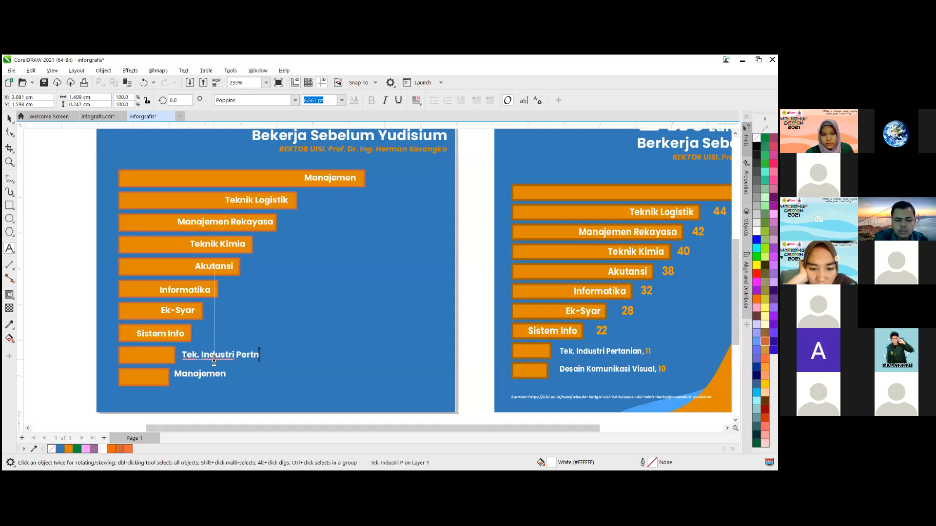
type("anian")
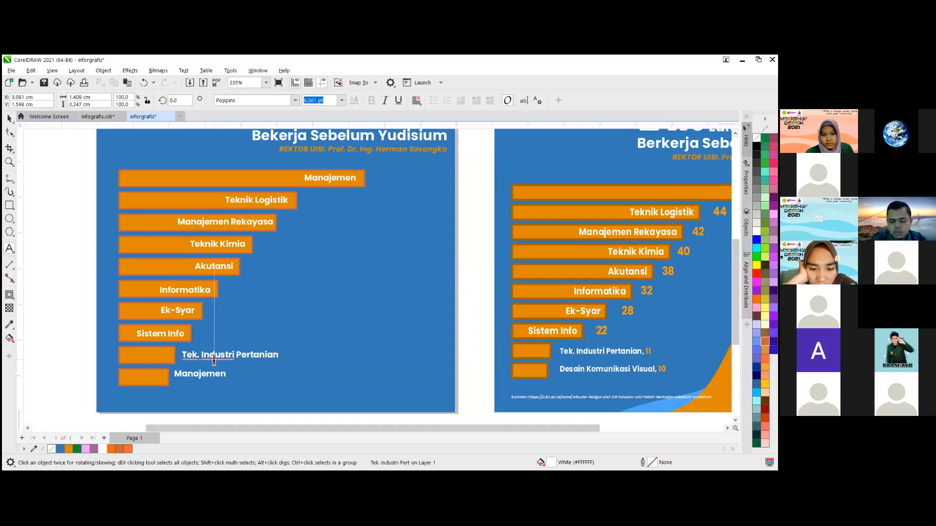
type(",")
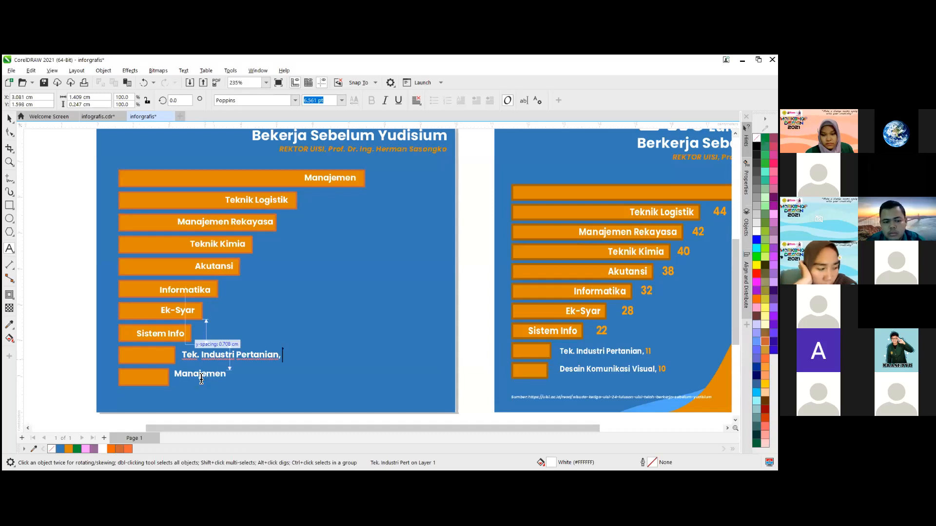
type(" 11")
- Replace the label beside the tenth bar with "Desain Komunikasi Visual, 10" and shift it down slightly to line up with the bar
left_click(217, 375)
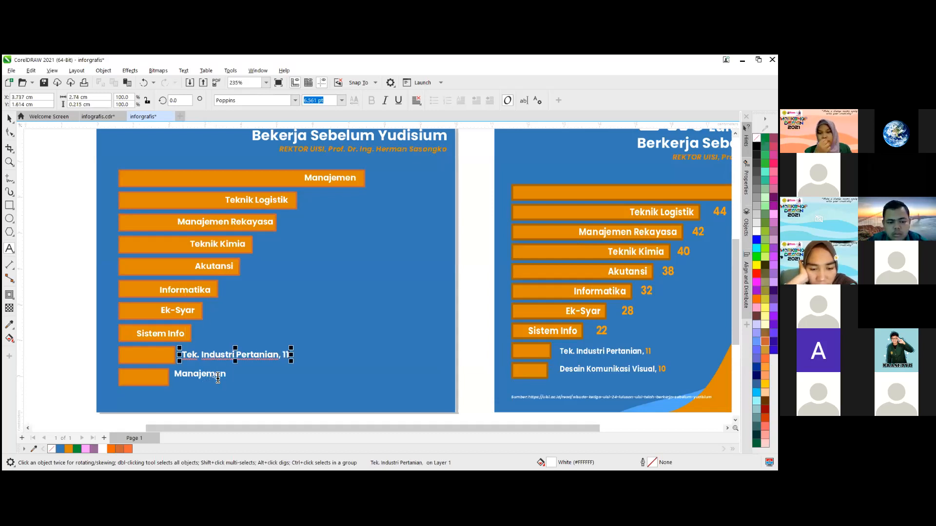
double_click(218, 375)
type("De")
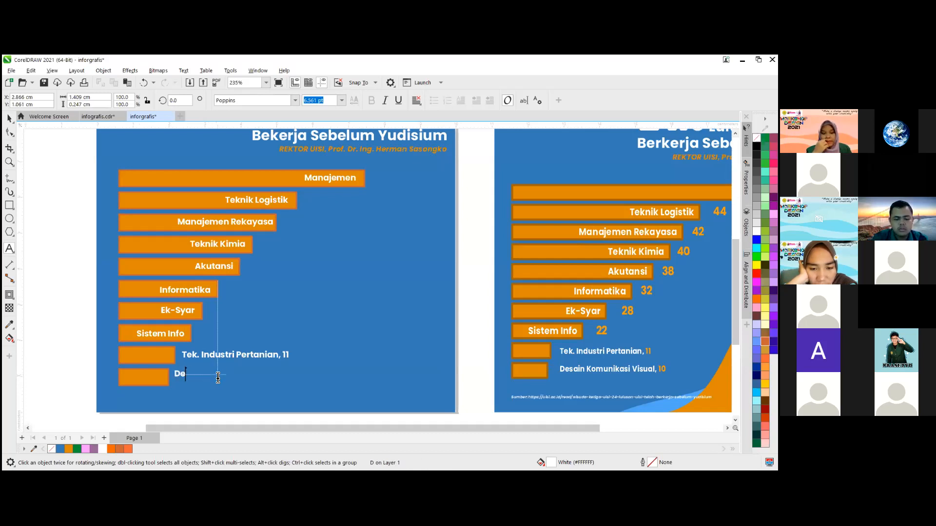
type("sain Komu")
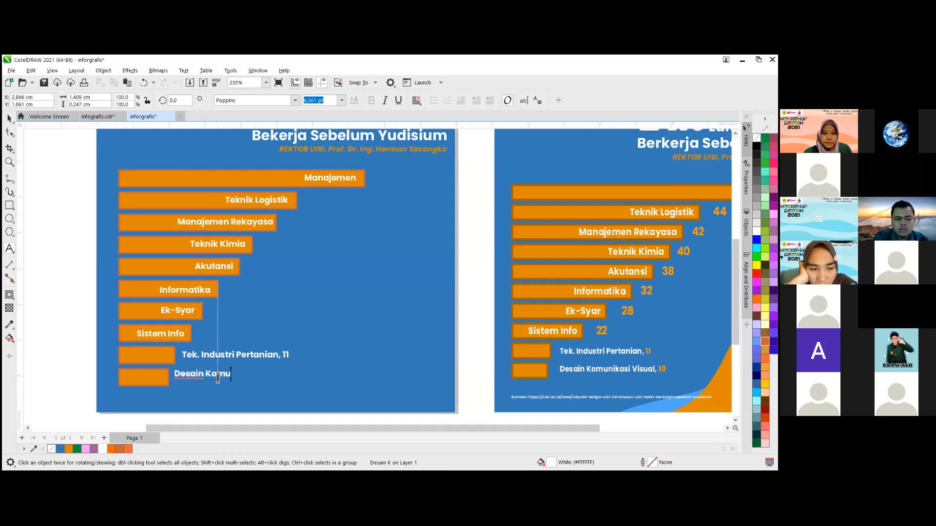
type("nikasi Visu")
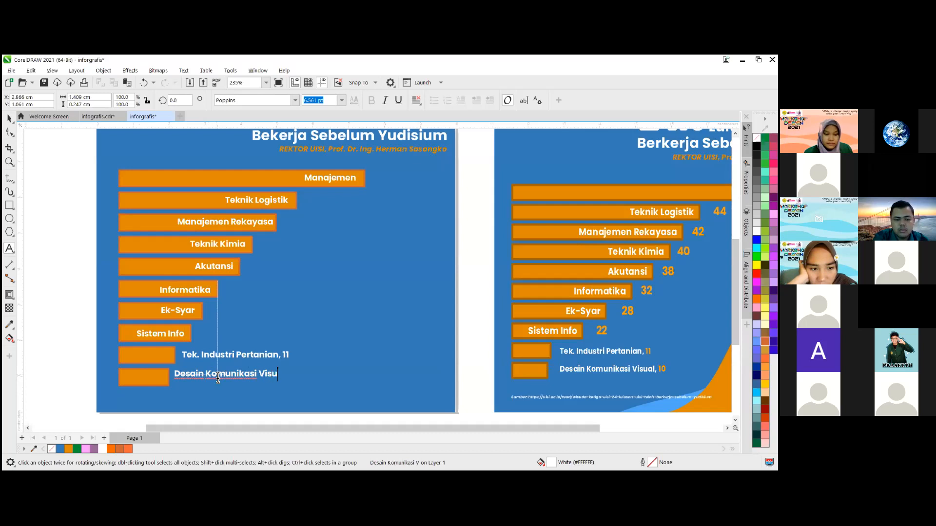
type("al, 1")
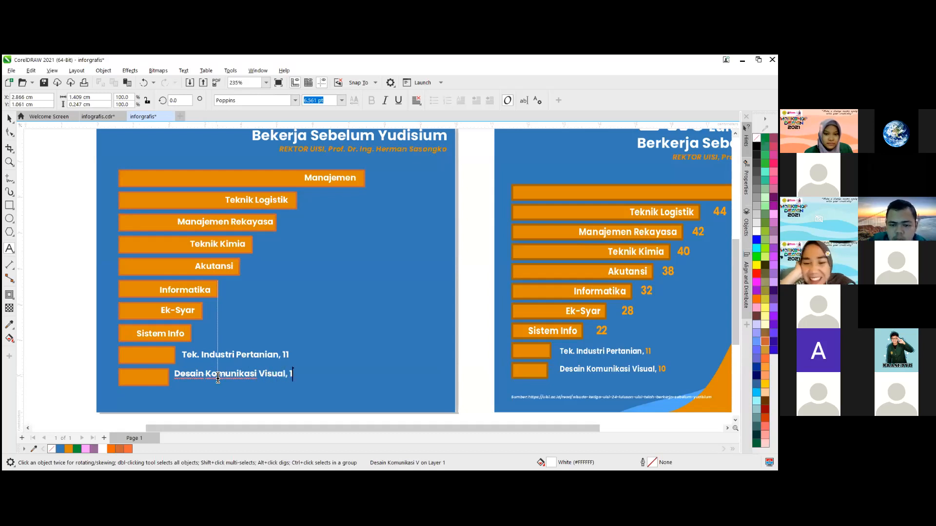
type("0")
left_click(241, 372)
left_click_drag(240, 374, 239, 378)
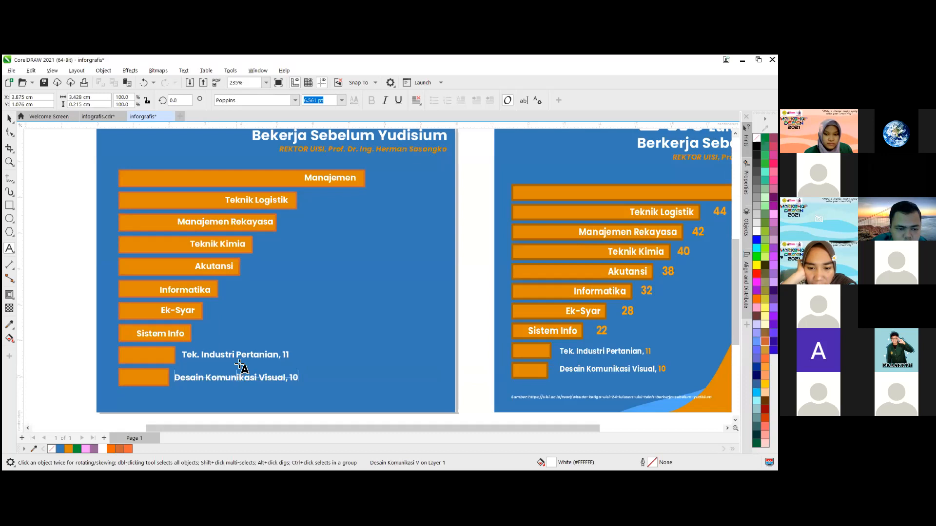
- Colour the numbers 11 and 10 in the last two bar labels with the bright orange swatch and deselect
left_click(238, 356)
left_click(287, 355)
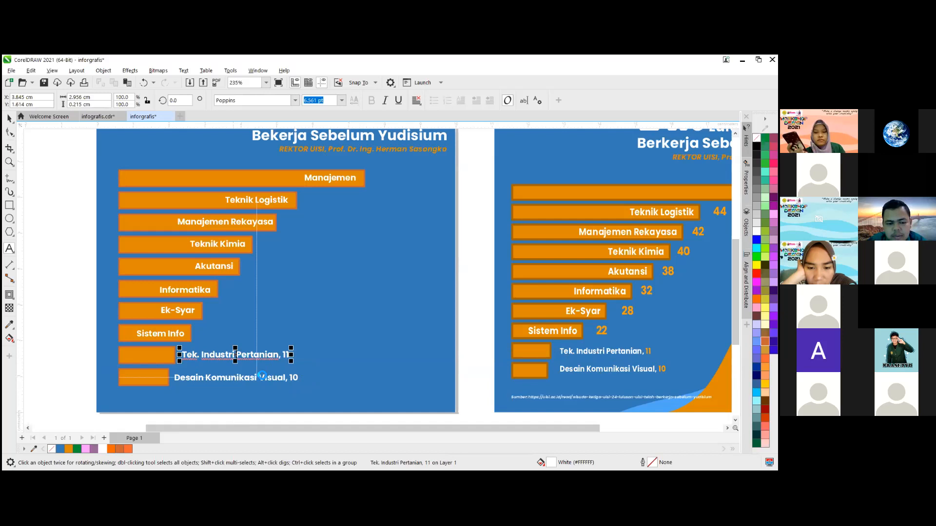
scroll(255, 376, "up", 1)
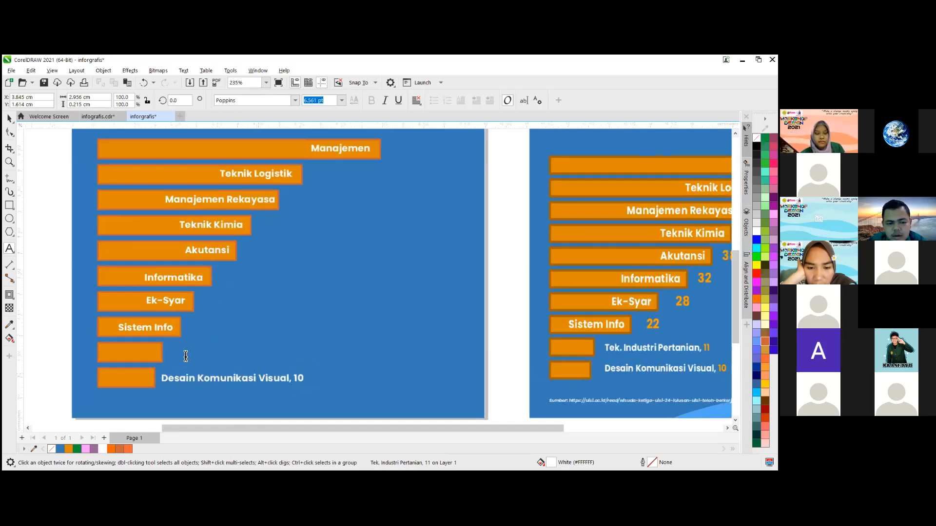
left_click_drag(286, 355, 330, 340)
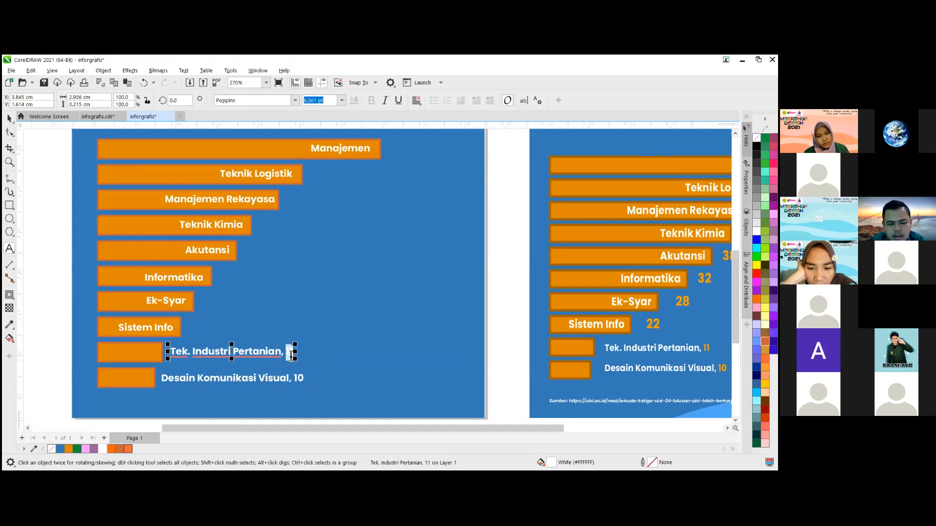
left_click(130, 449)
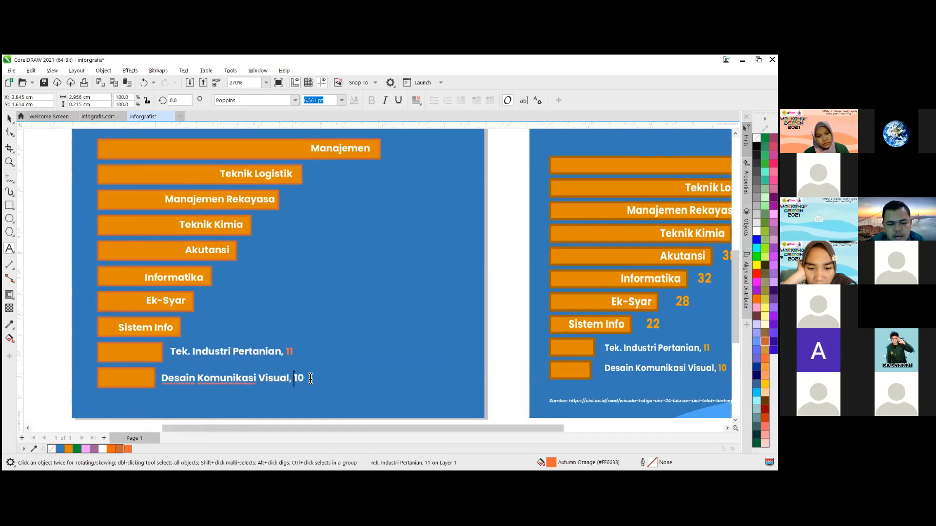
left_click_drag(295, 378, 312, 380)
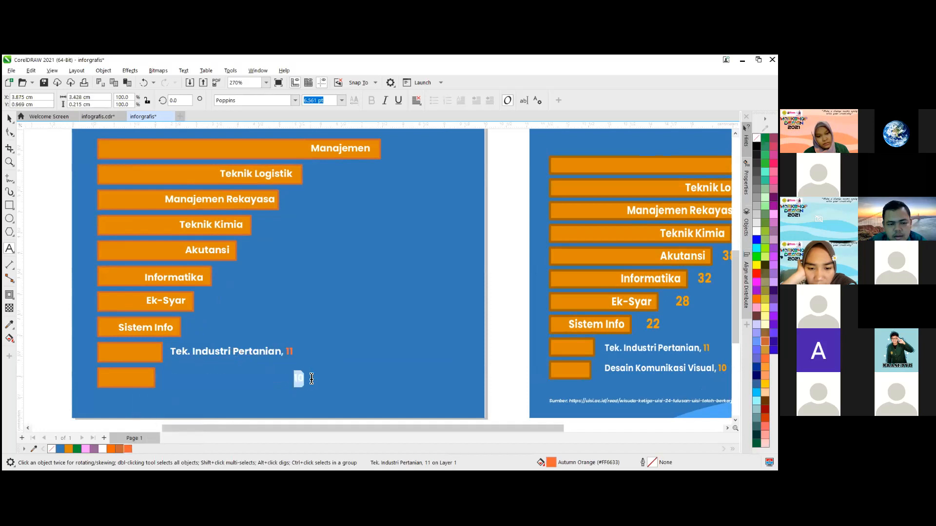
left_click(111, 449)
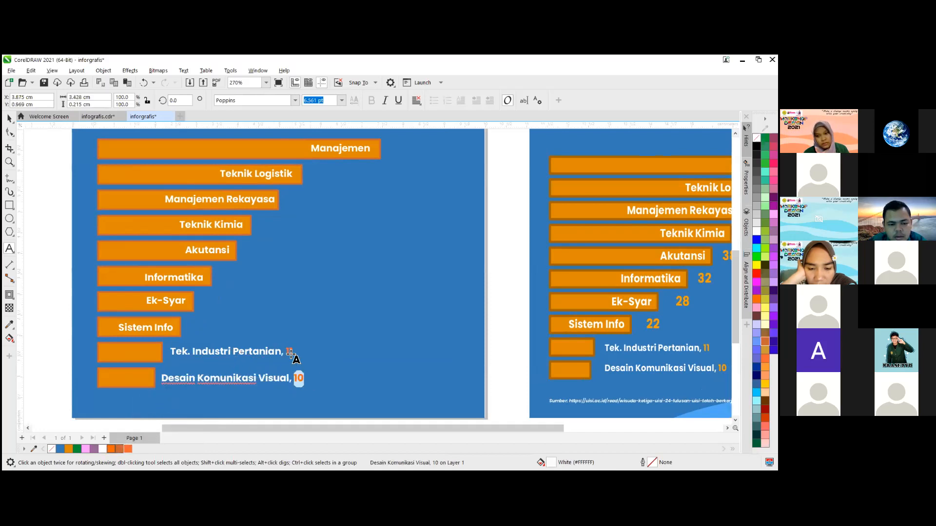
left_click_drag(285, 352, 305, 357)
left_click(111, 449)
left_click(10, 119)
left_click(271, 337)
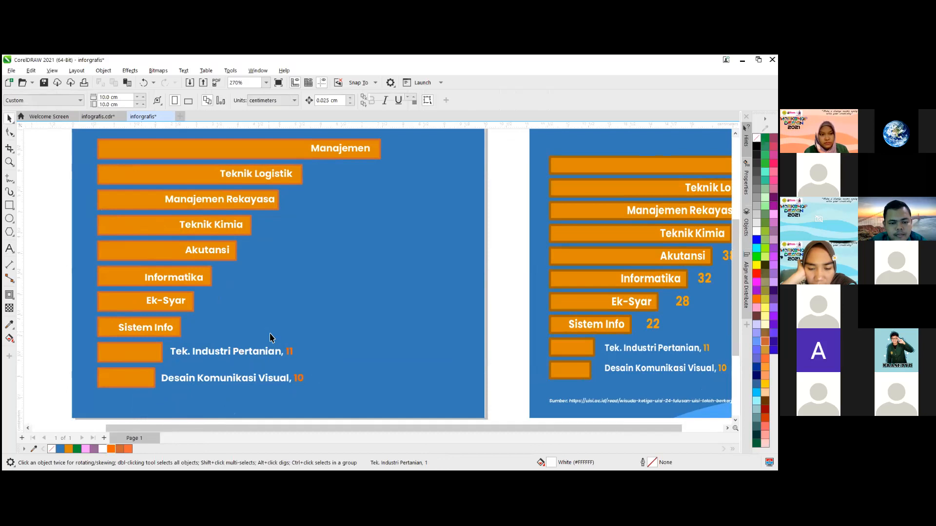
- Sample the ninth bar's orange fill and apply it to the "Tek. Industri Pertanian, 11" label
scroll(205, 302, "down", 3)
scroll(167, 289, "up", 2)
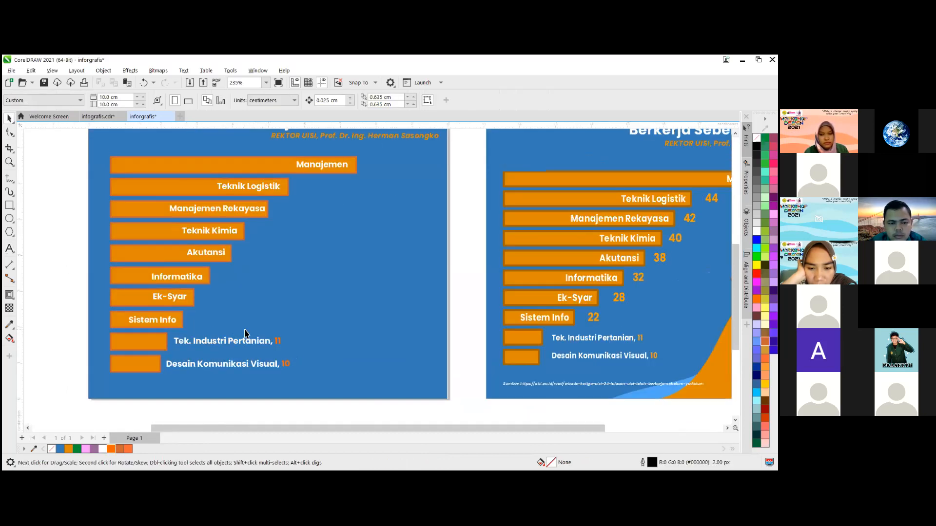
scroll(102, 410, "up", 1)
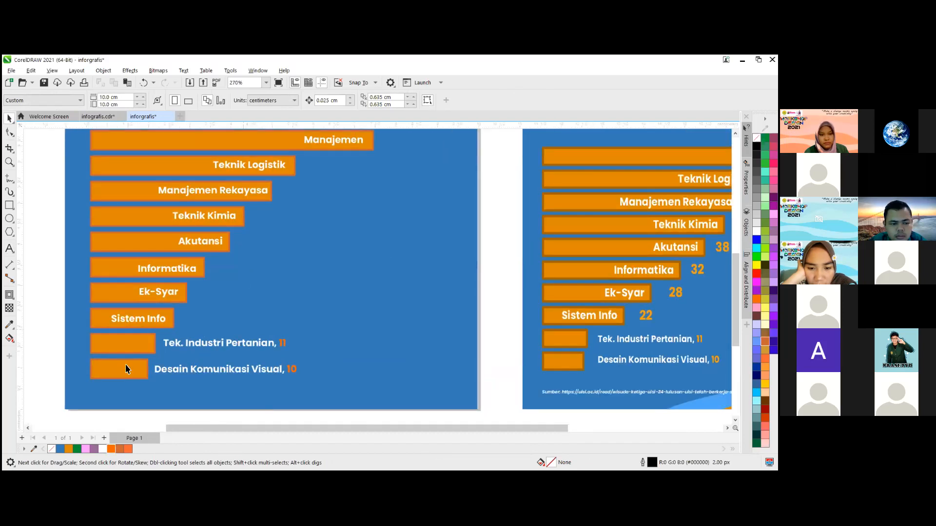
left_click(113, 345)
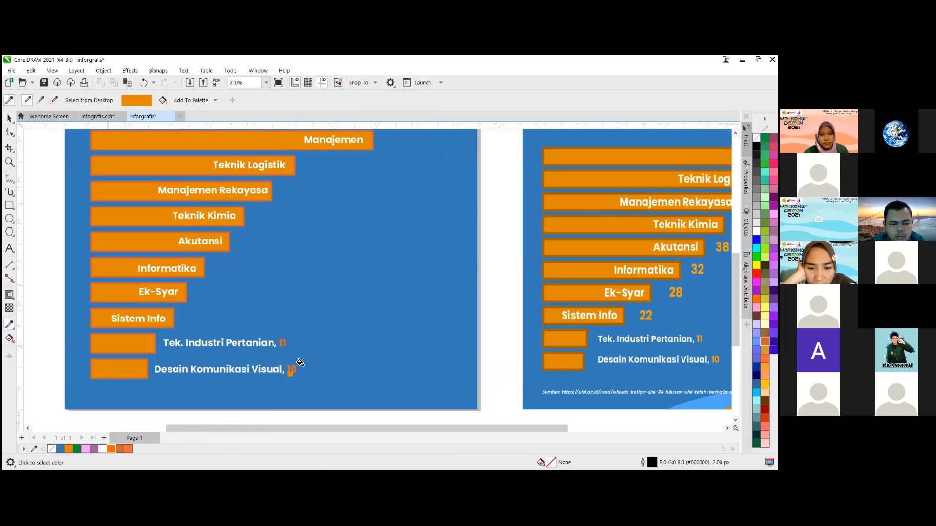
scroll(281, 363, "up", 3)
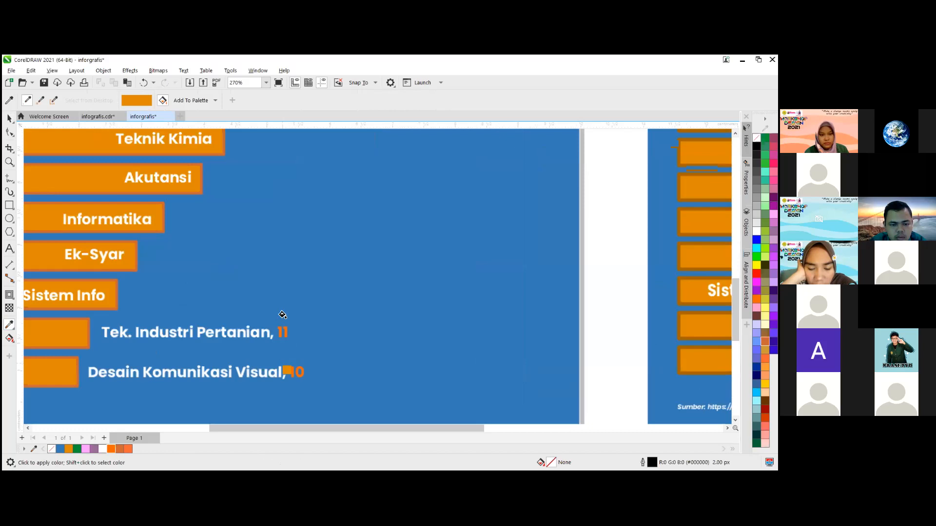
scroll(283, 315, "up", 5)
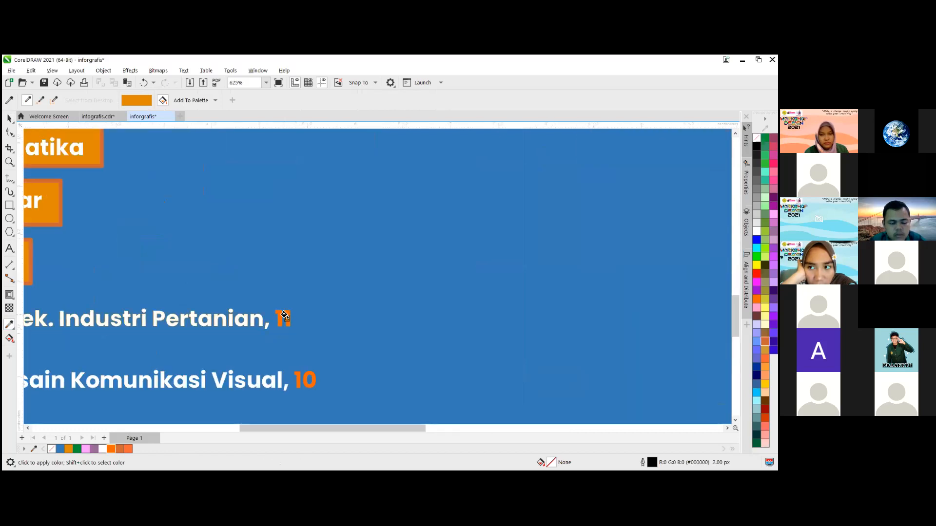
scroll(286, 316, "up", 2)
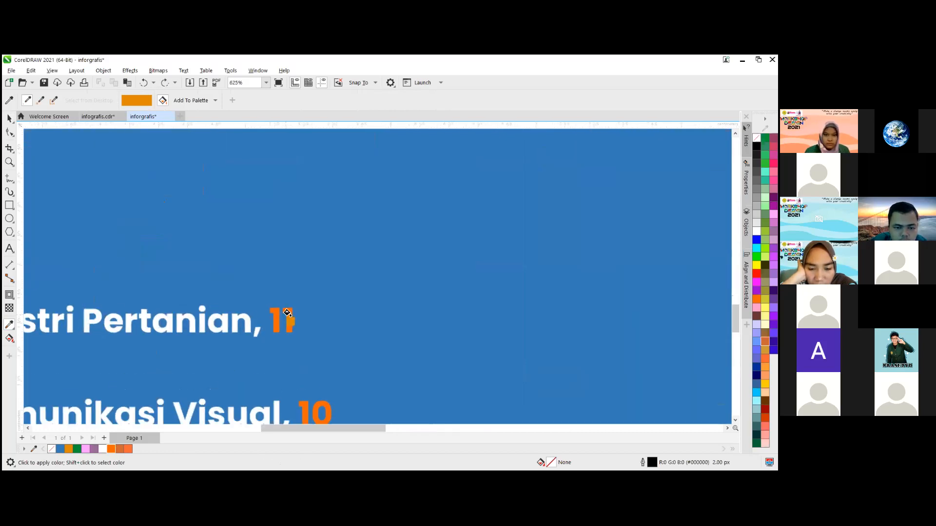
left_click(241, 319)
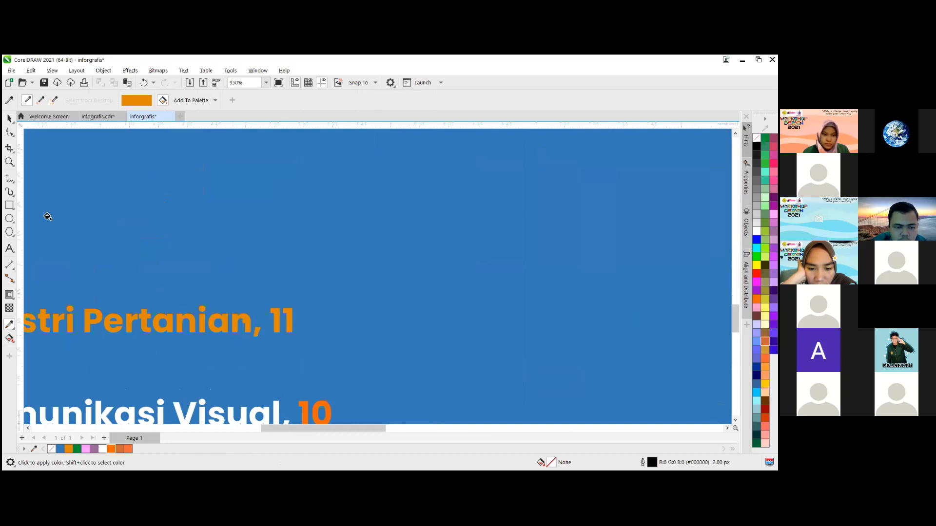
- Recolour the words "Tek. Industri Pertanian," white, keeping only the number 11 in the bar orange
scroll(238, 316, "down", 1)
left_click(9, 118)
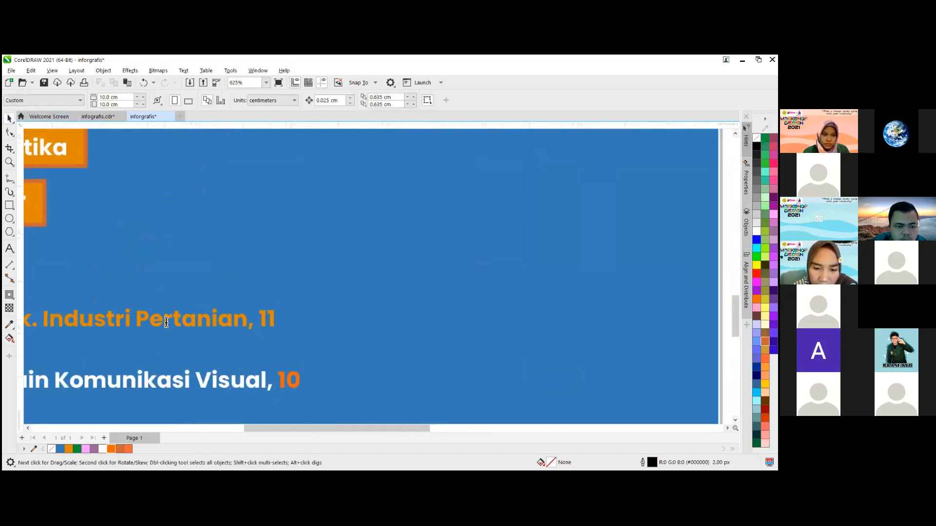
left_click(166, 322)
scroll(255, 324, "down", 1)
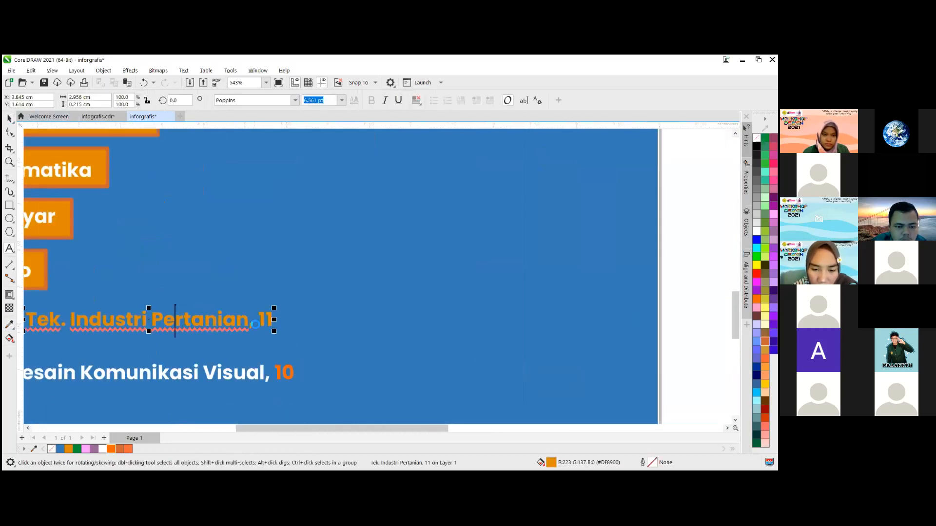
scroll(255, 325, "down", 1)
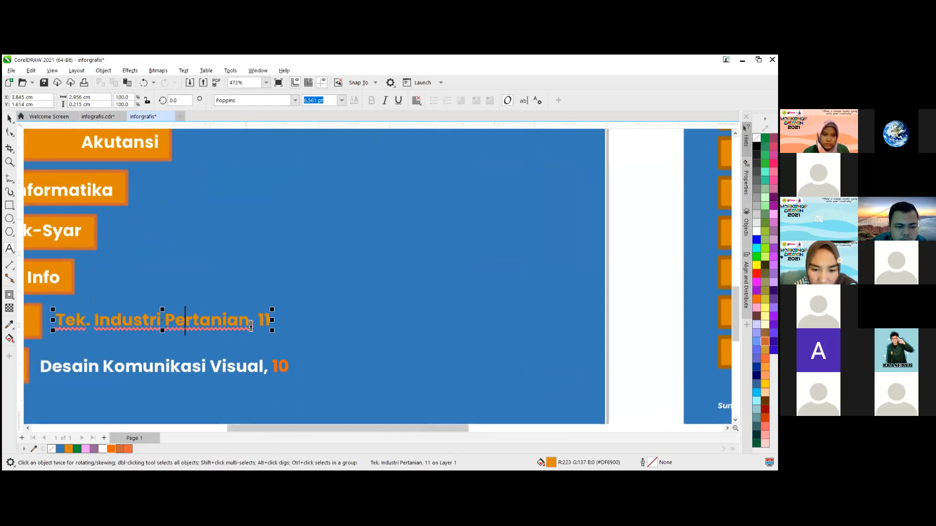
left_click_drag(251, 327, 52, 326)
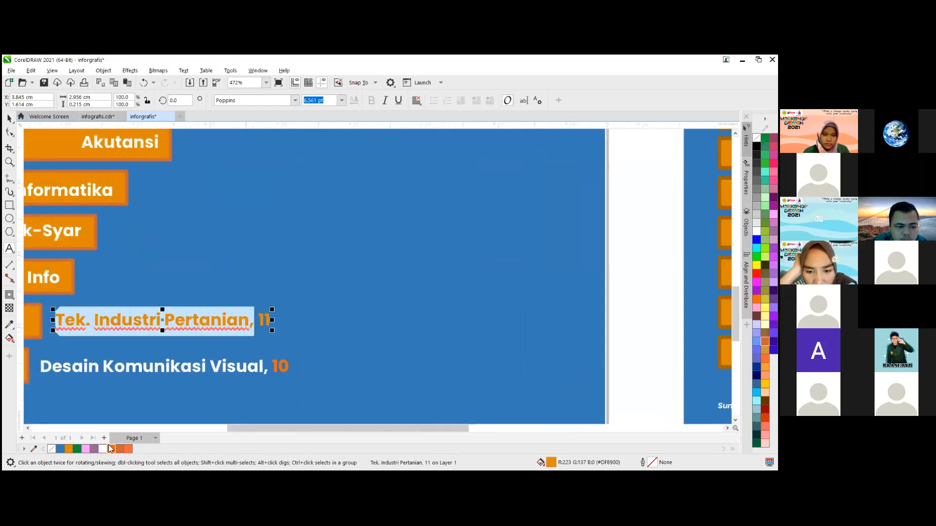
left_click(102, 449)
- Sample the orange of the number 11 and apply it to the "Desain Komunikasi Visual, 10" label
left_click(90, 374)
left_click(9, 119)
left_click(9, 324)
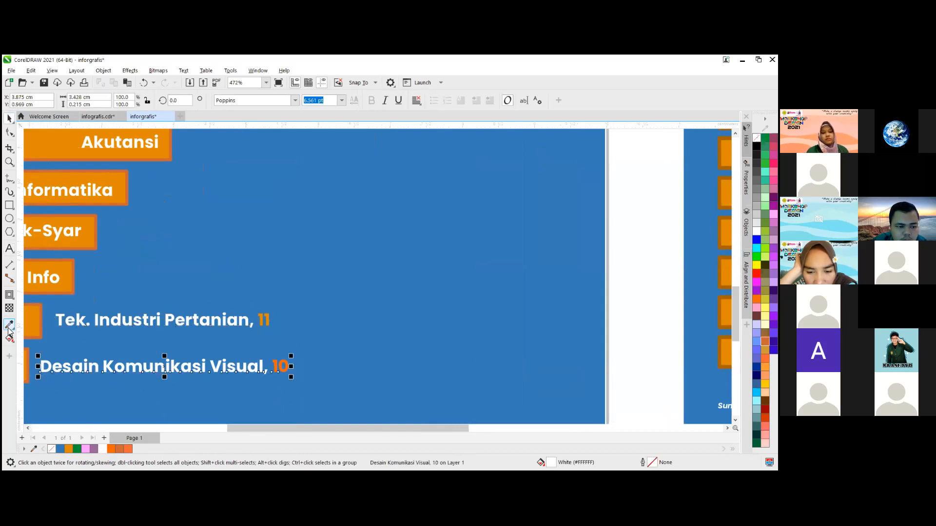
left_click(264, 320)
scroll(279, 376, "up", 4)
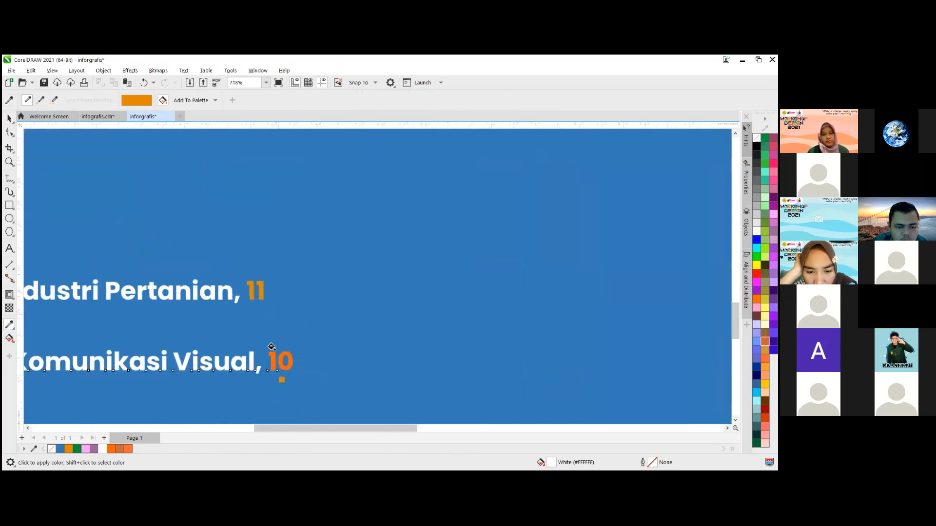
left_click(272, 350)
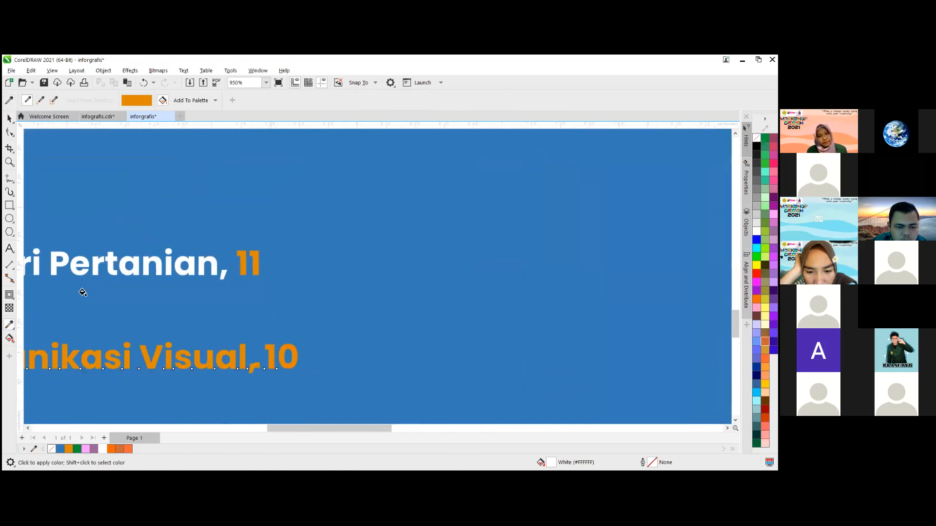
- Recolour the words "Desain Komunikasi Visual," white, leaving the number 10 orange, and deselect the label
scroll(306, 270, "down", 4)
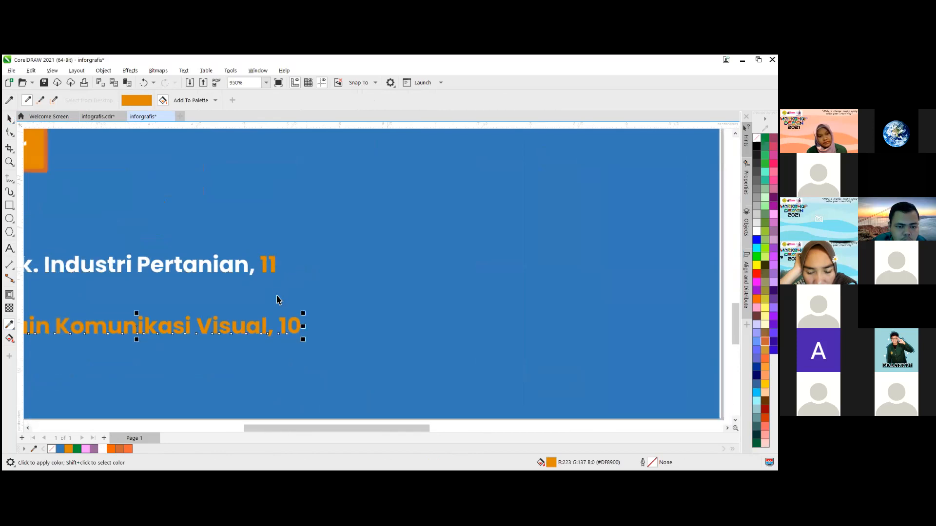
left_click(274, 315)
left_click(274, 315)
left_click_drag(281, 316, 10, 323)
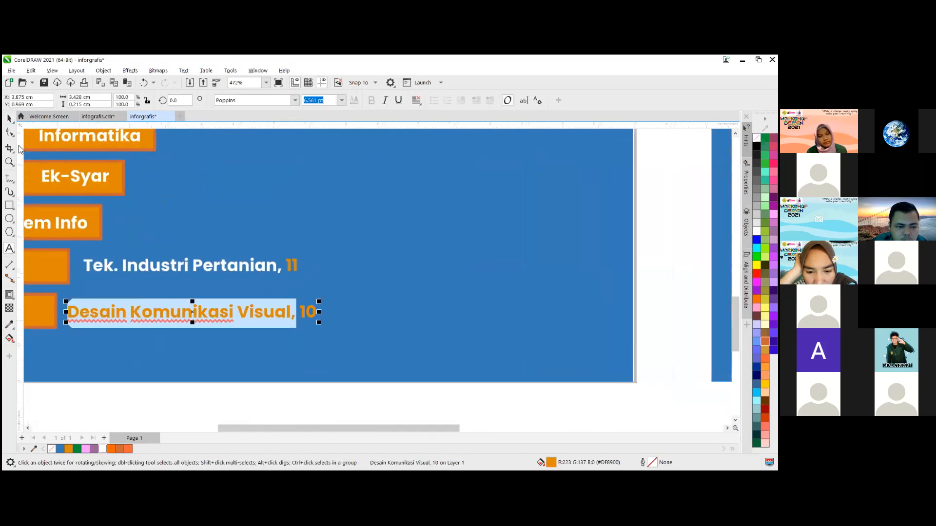
left_click(154, 403)
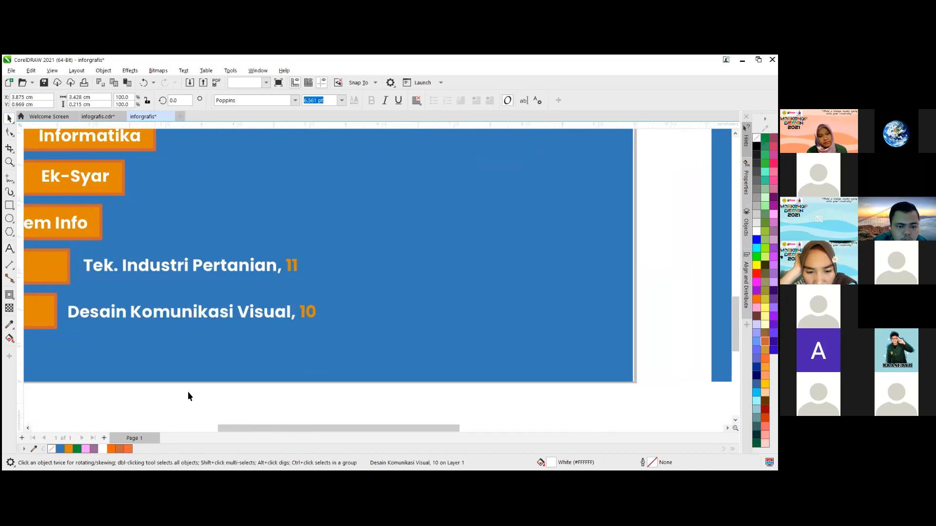
- Duplicate the "Manajemen" label just past the right end of the first bar and replace the copy's text with "72"
scroll(218, 361, "down", 4)
scroll(214, 293, "down", 3)
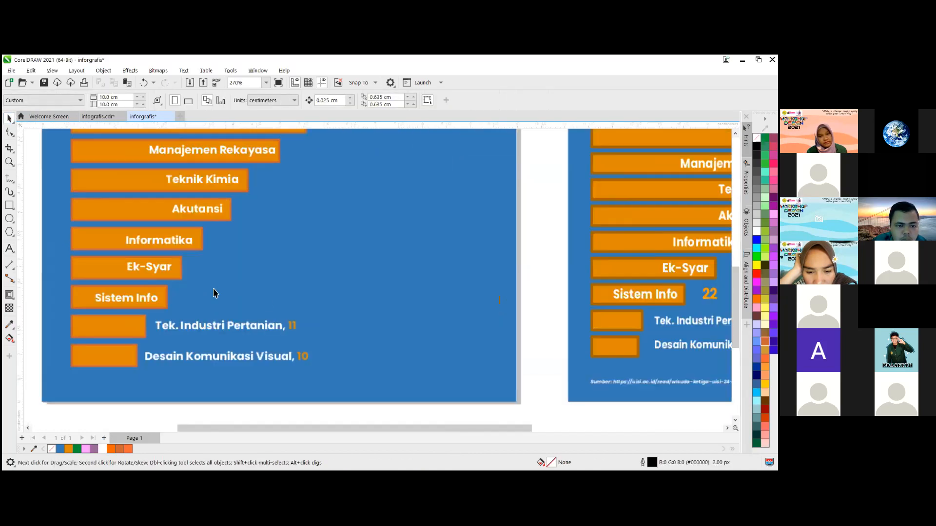
scroll(315, 186, "down", 1)
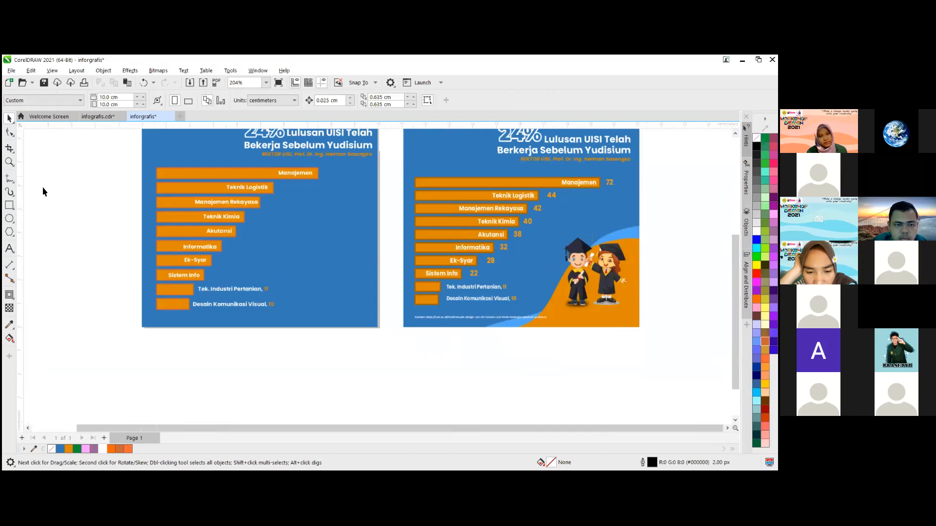
scroll(236, 173, "up", 1)
left_click_drag(271, 176, 343, 176)
double_click(344, 175)
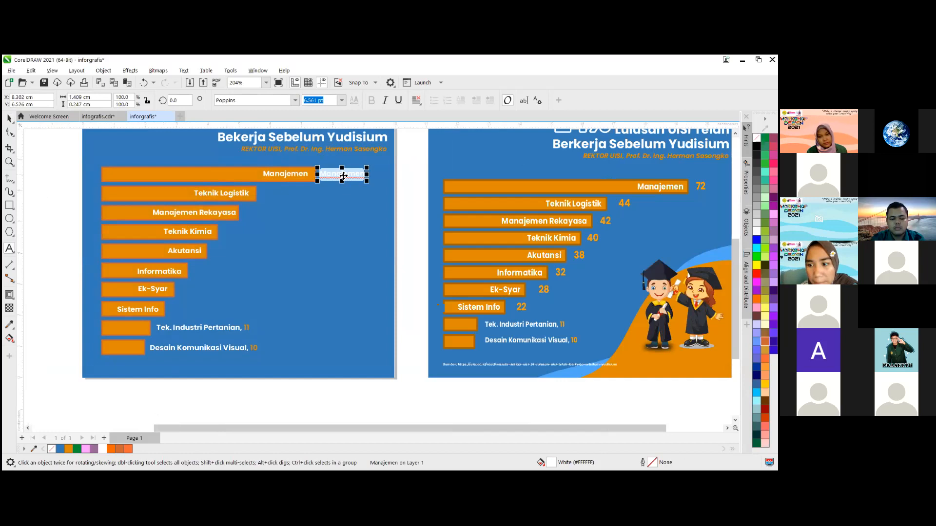
type("72")
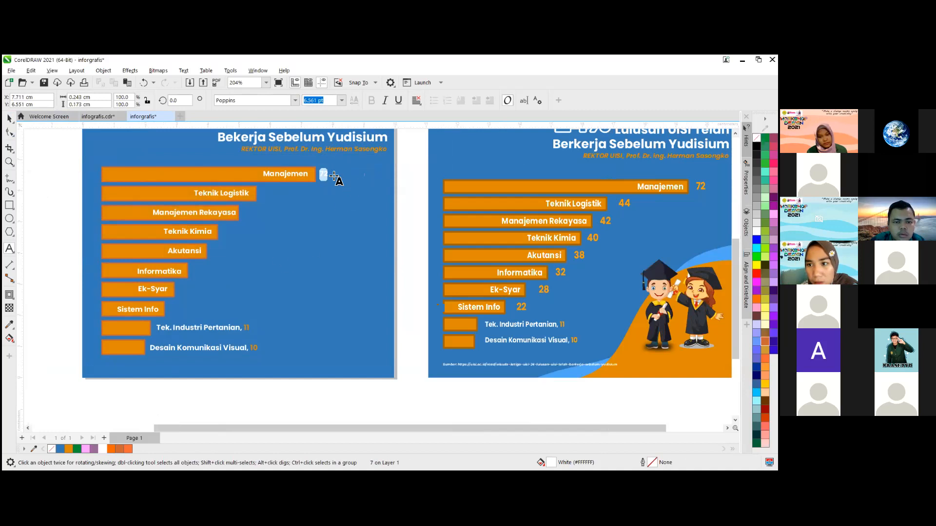
scroll(227, 286, "up", 2)
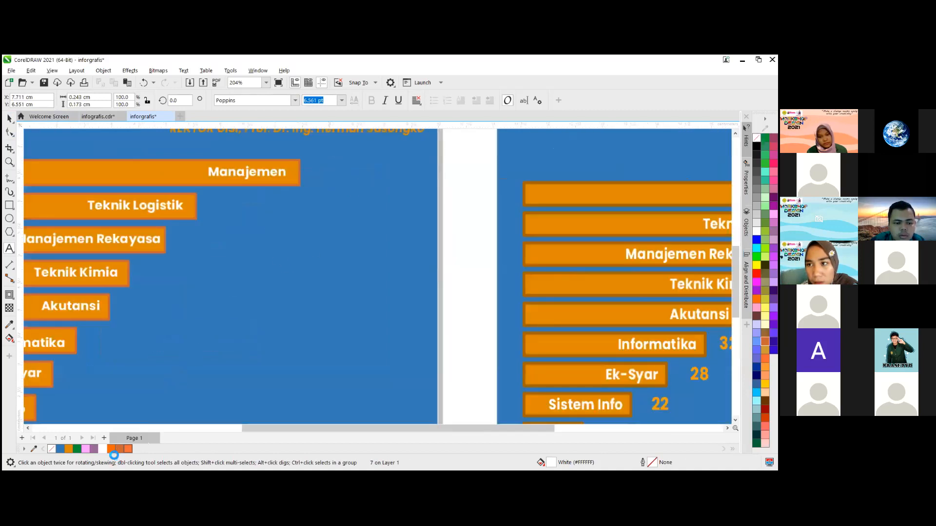
- Fill the "72" label beside the Manajemen bar with the orange #DF8900 and enlarge it to about 10.3 pt
left_click(129, 449)
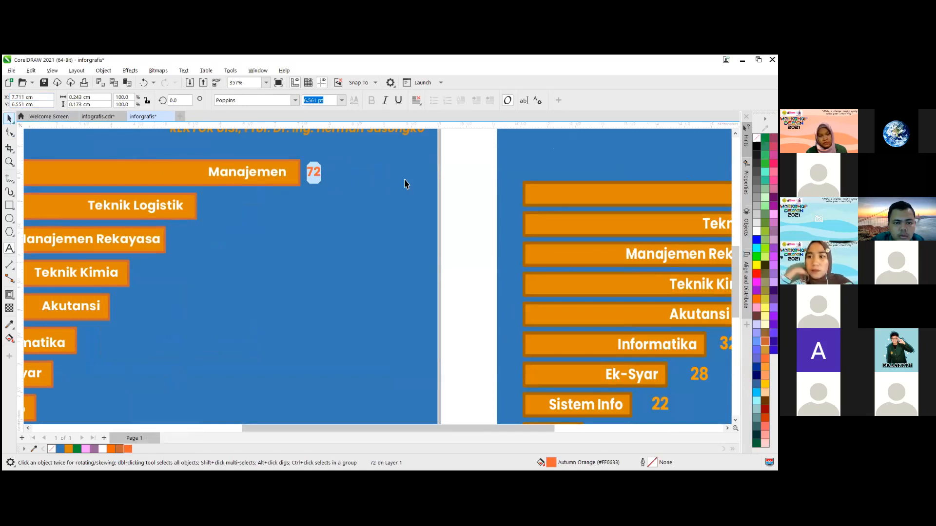
left_click(69, 449)
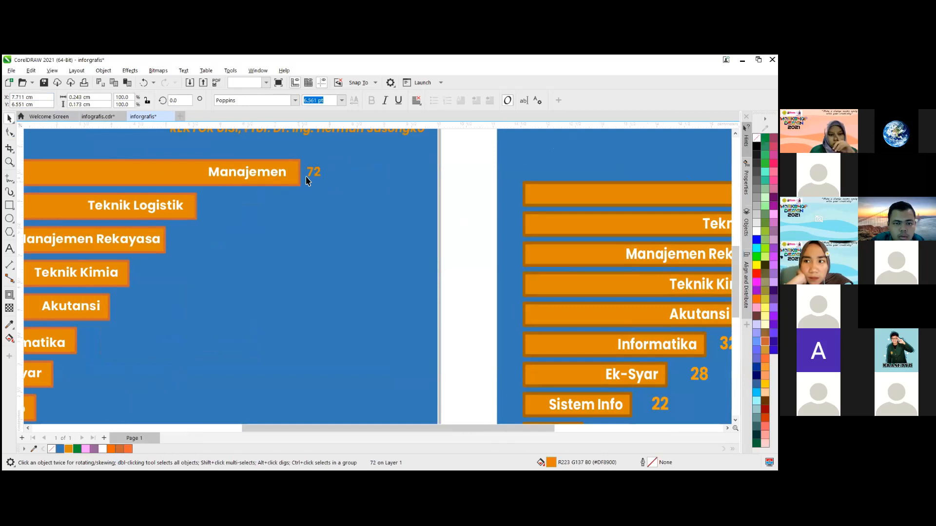
scroll(306, 178, "down", 1)
left_click(317, 180)
scroll(318, 182, "up", 1)
left_click(320, 182)
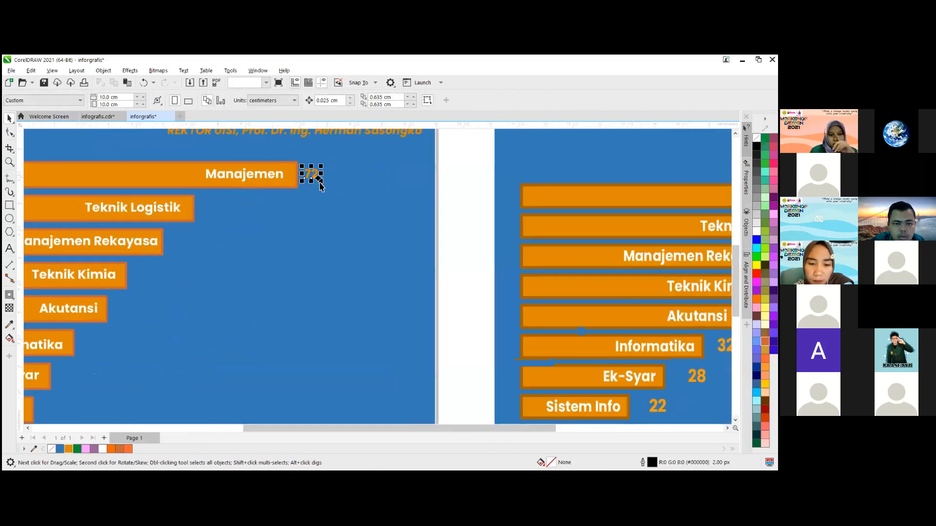
left_click_drag(333, 192, 334, 192)
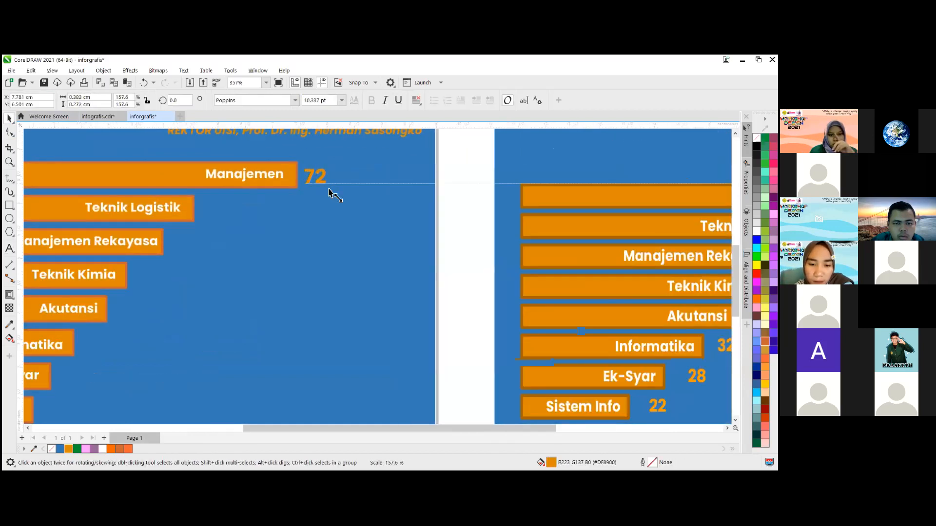
left_click(317, 179)
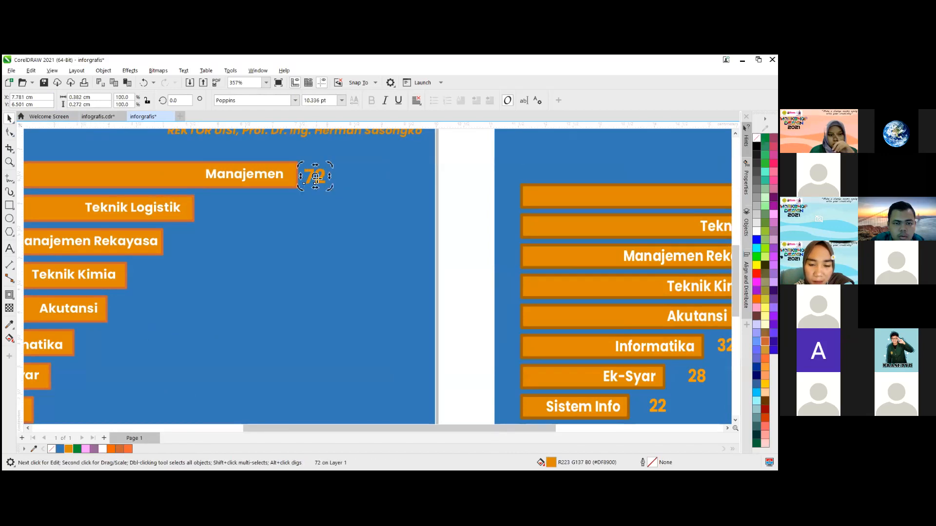
- Place copies of the "72" label just past the ends of the Teknik Logistik and Manajemen Rekayasa bars
scroll(363, 183, "down", 4)
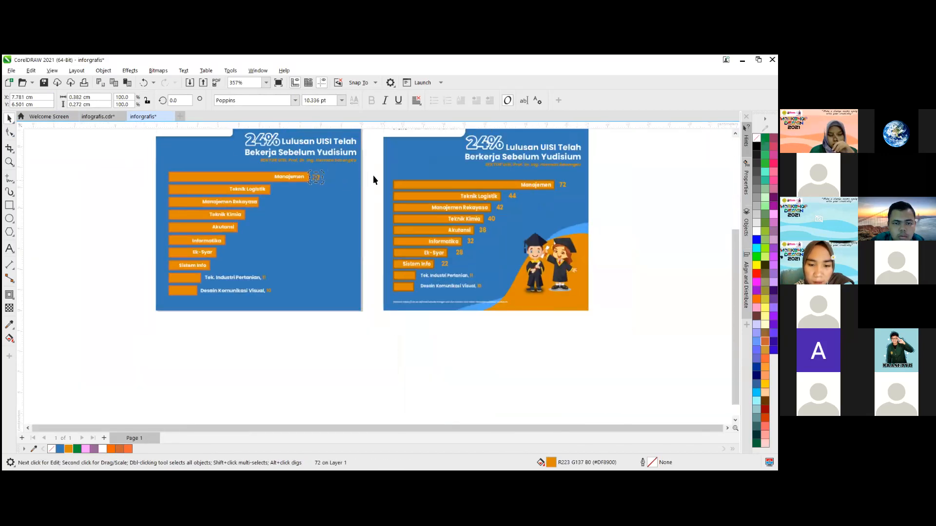
left_click(318, 179)
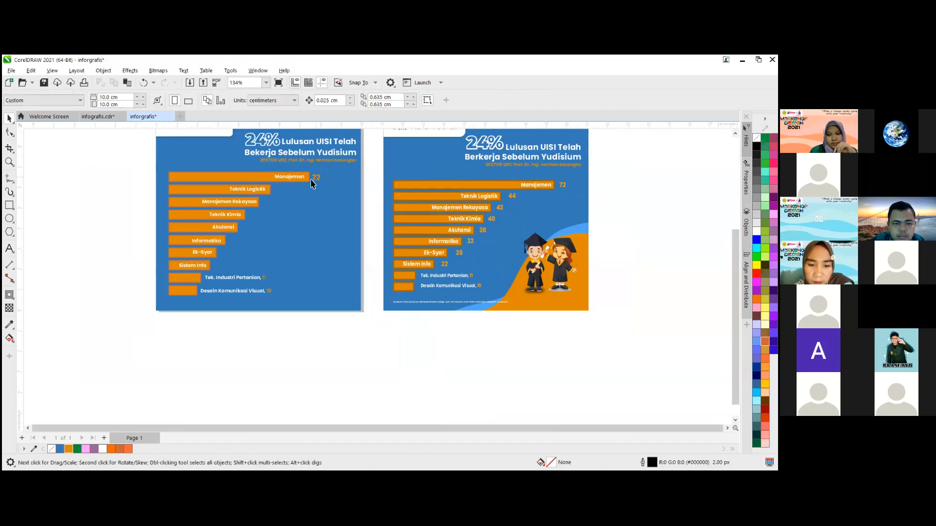
left_click_drag(297, 187, 278, 190)
key("ctrl+r")
key("ctrl+r")
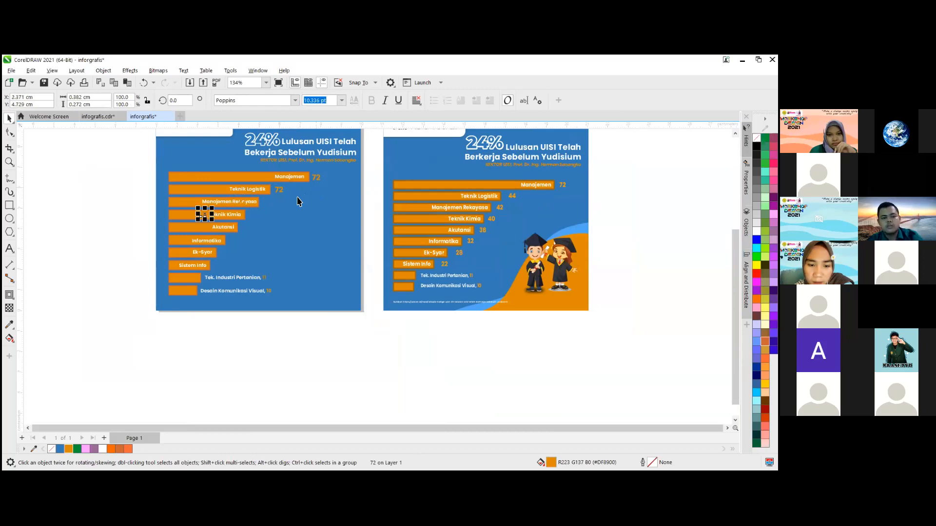
scroll(265, 208, "up", 3)
left_click_drag(150, 221, 248, 203)
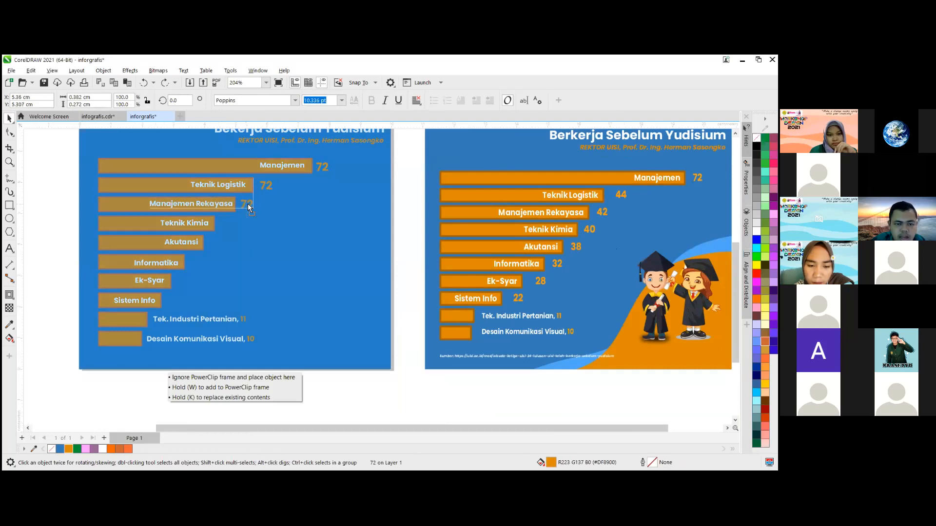
- Copy the "72" label beside the Teknik Kimia bar and repeat the duplication down the chart to the Sistem Info bar
left_click_drag(249, 205, 229, 226)
key("ctrl+d")
key("ctrl+d")
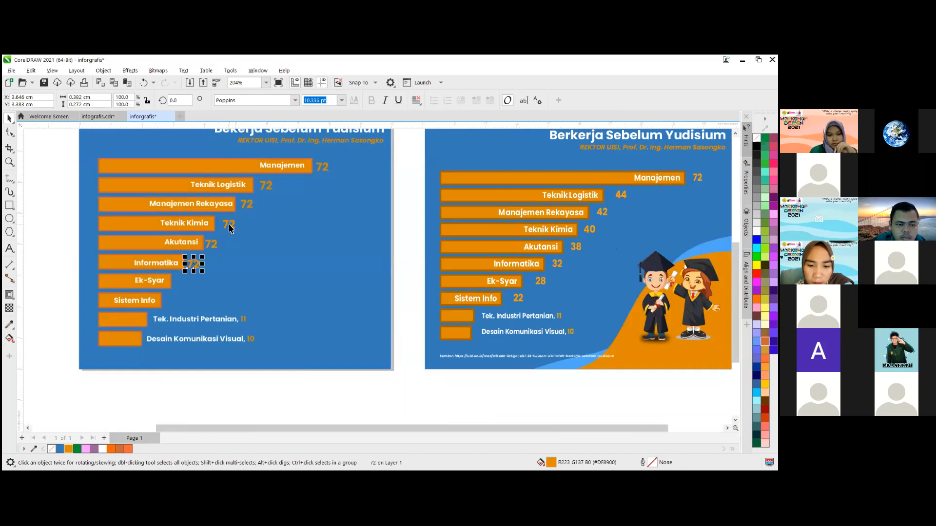
key("ctrl+d")
key("ctrl+d")
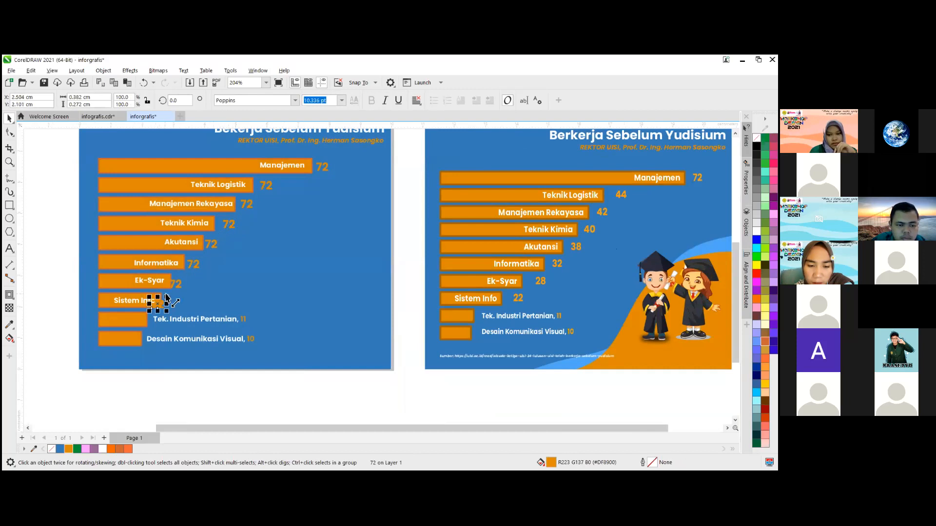
- Move the "72" copies of the Sistem Info, Ek-Syar and Informatika bars just clear of the bar ends and deselect
scroll(166, 298, "up", 1)
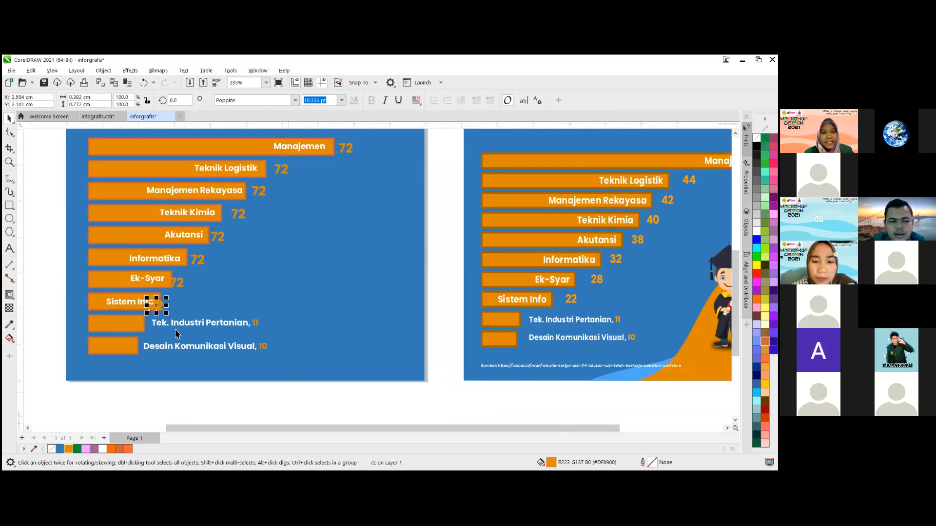
left_click_drag(166, 308, 200, 262)
left_click(178, 286)
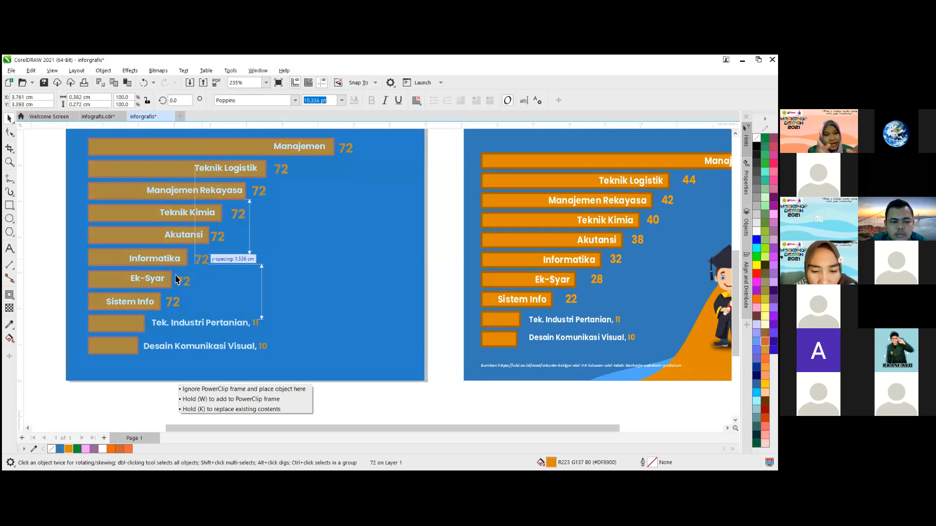
left_click(53, 262)
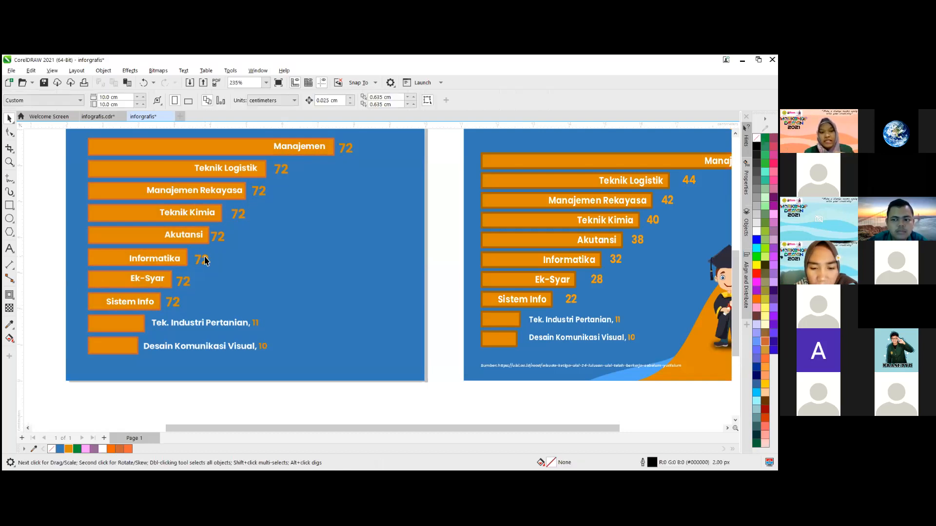
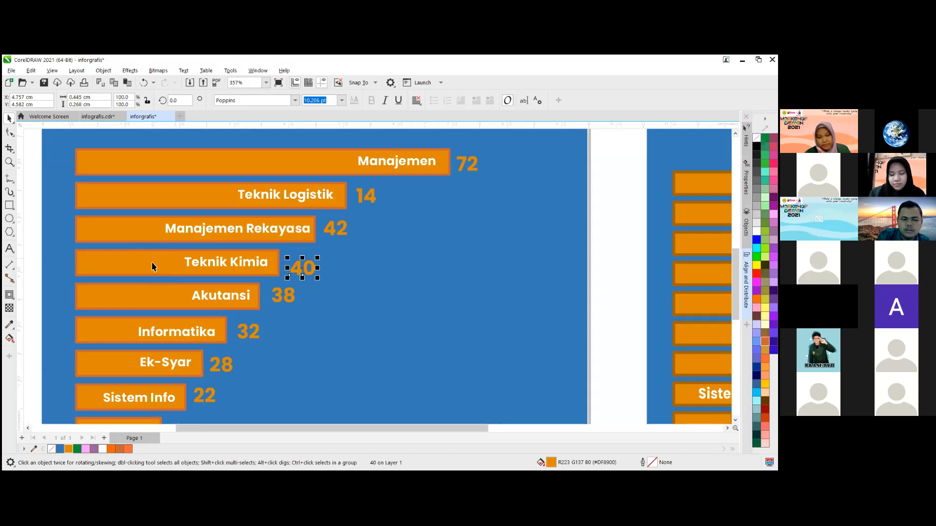
- Align the "40" label and the Teknik Kimia bar by their vertical centres using Align and Distribute, then deselect
left_click(152, 265, "shift")
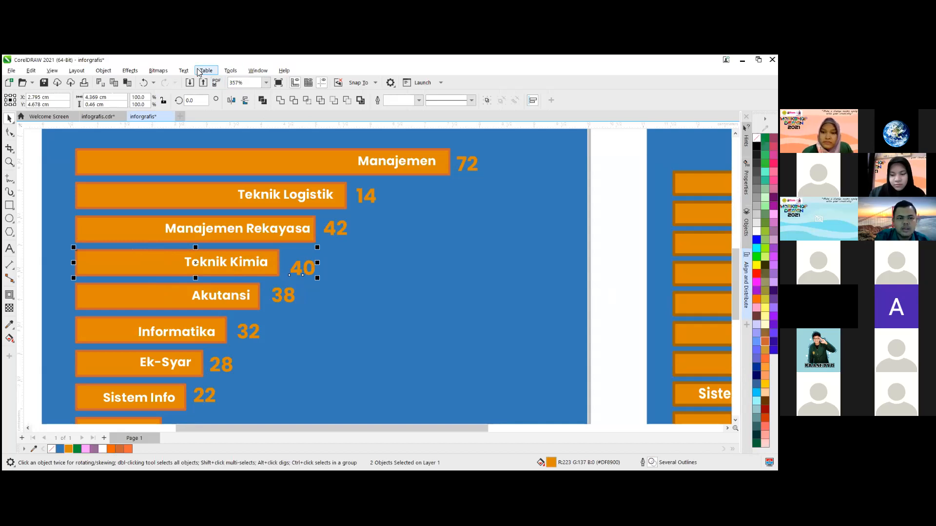
left_click(182, 71)
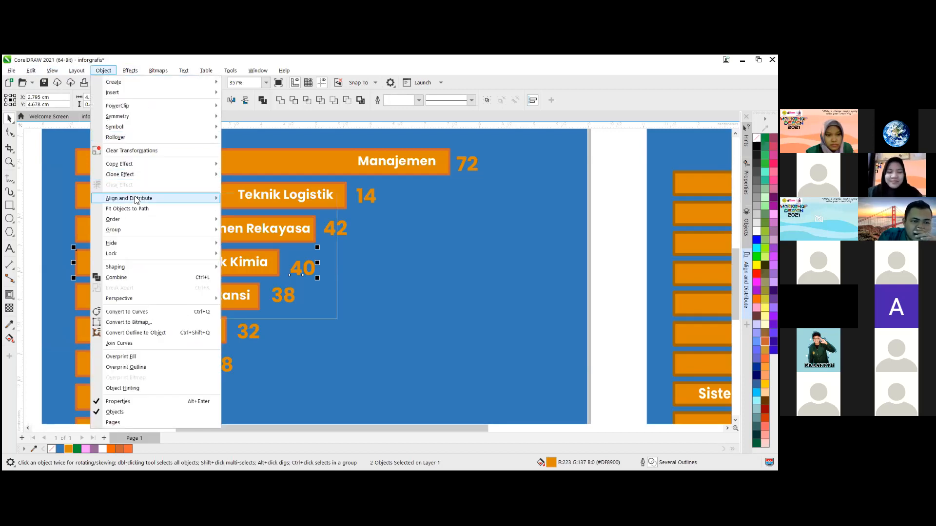
mouse_move(137, 199)
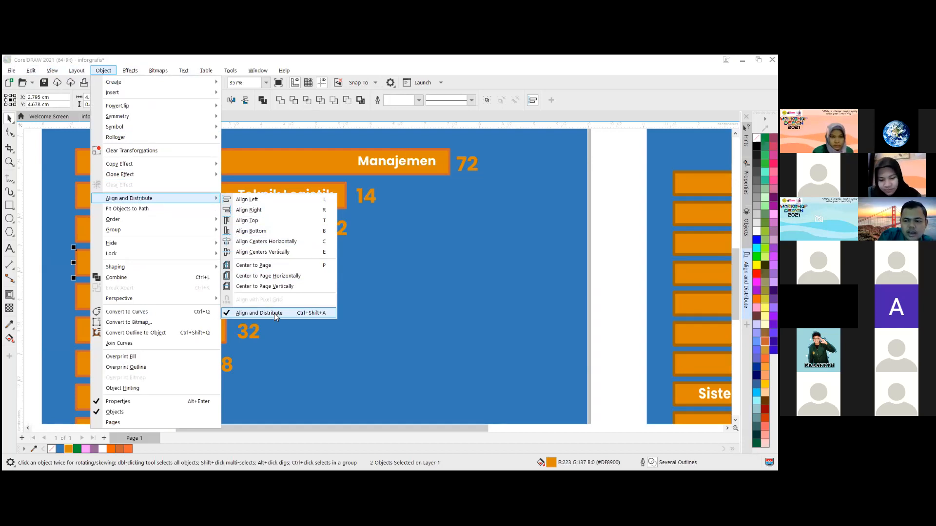
left_click(228, 314)
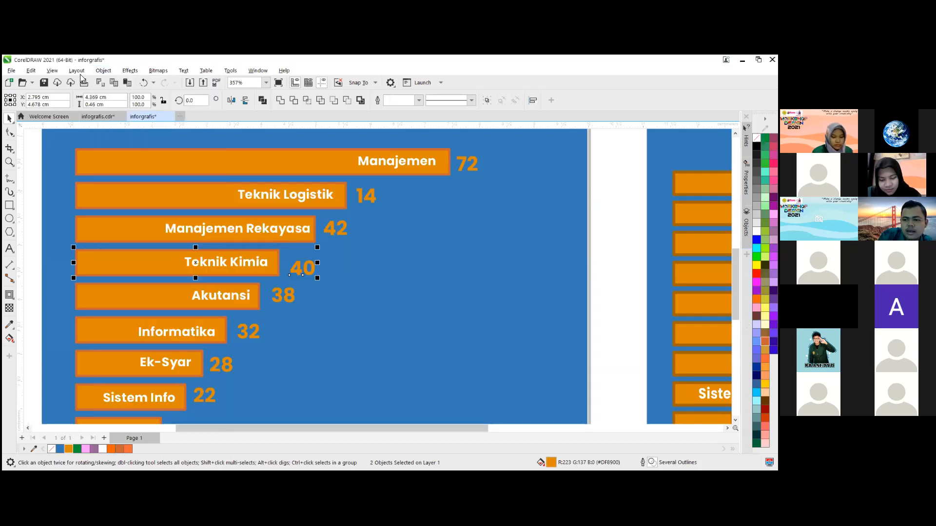
left_click(103, 71)
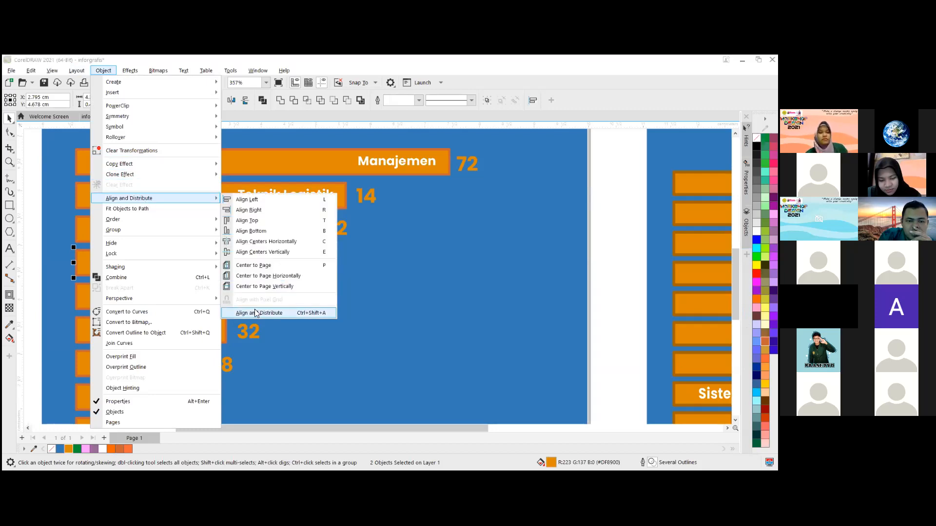
left_click(255, 313)
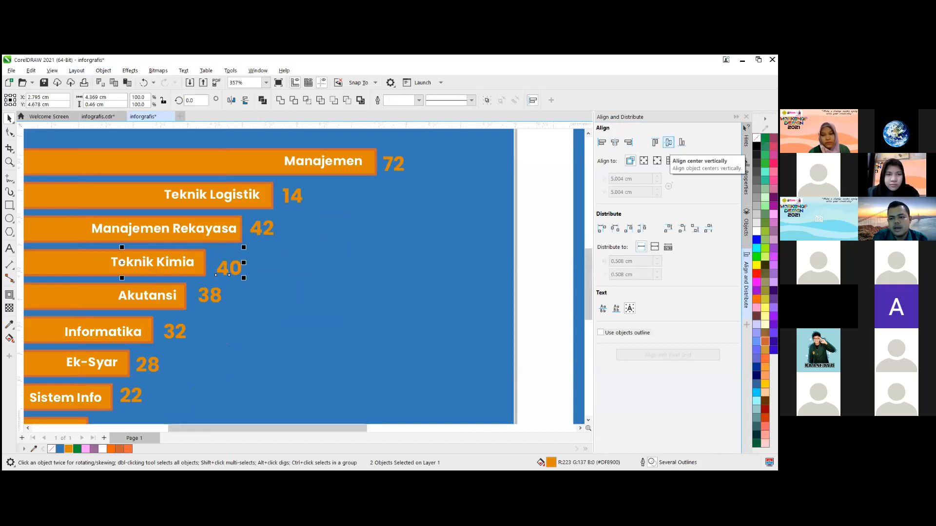
left_click(669, 142)
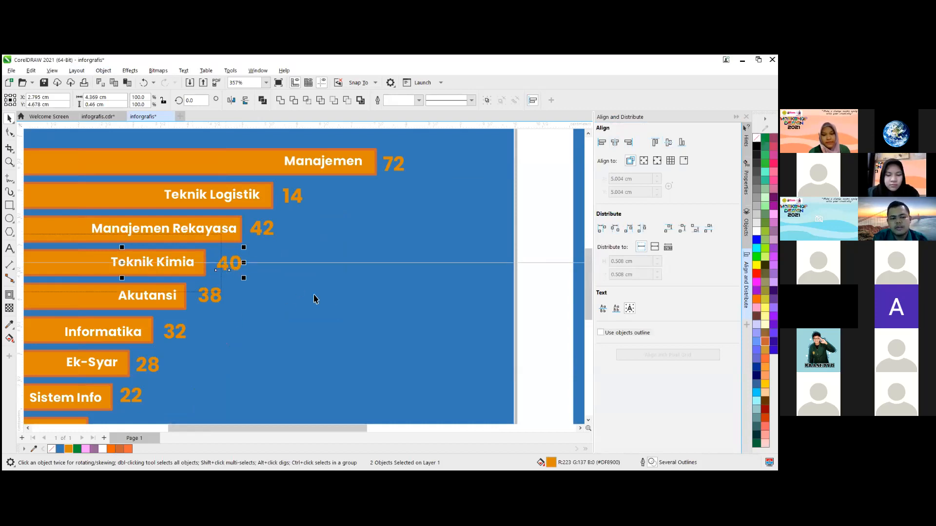
scroll(139, 277, "down", 3)
scroll(131, 265, "up", 2)
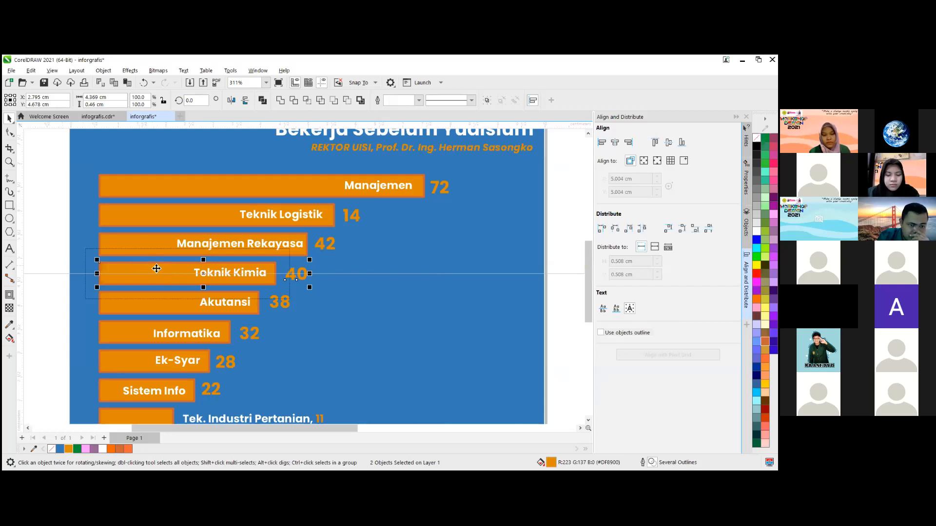
left_click(55, 244)
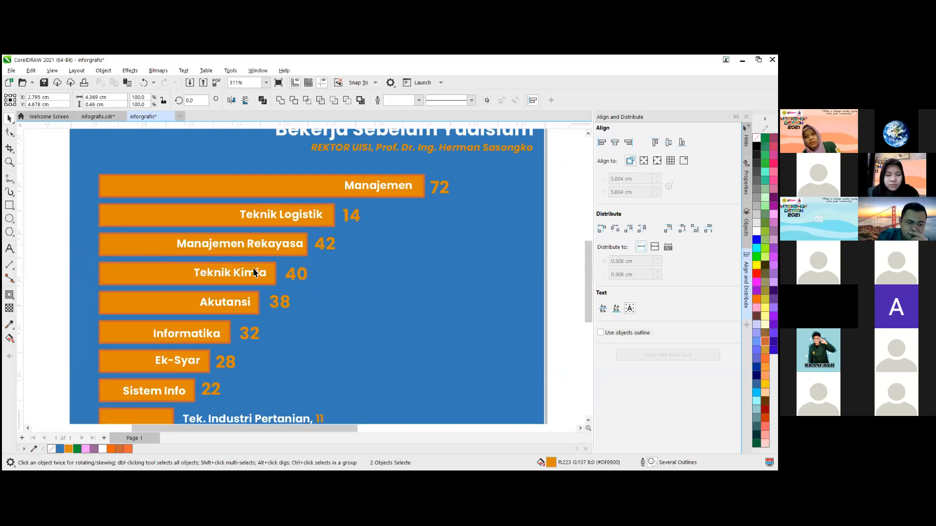
- Try centring the Teknik Kimia bar and its "40" label horizontally on each other, then undo that alignment
left_click(297, 272)
left_click(298, 274, "ctrl")
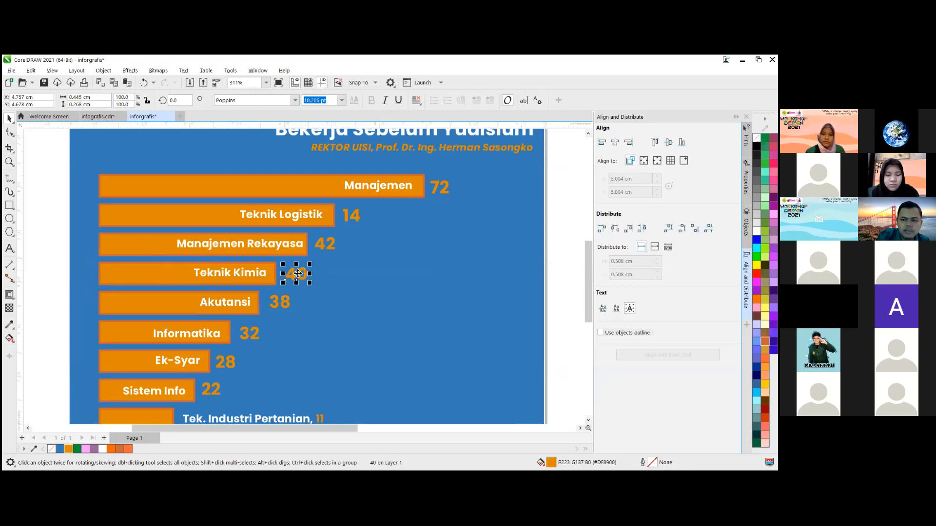
left_click(170, 281, "shift")
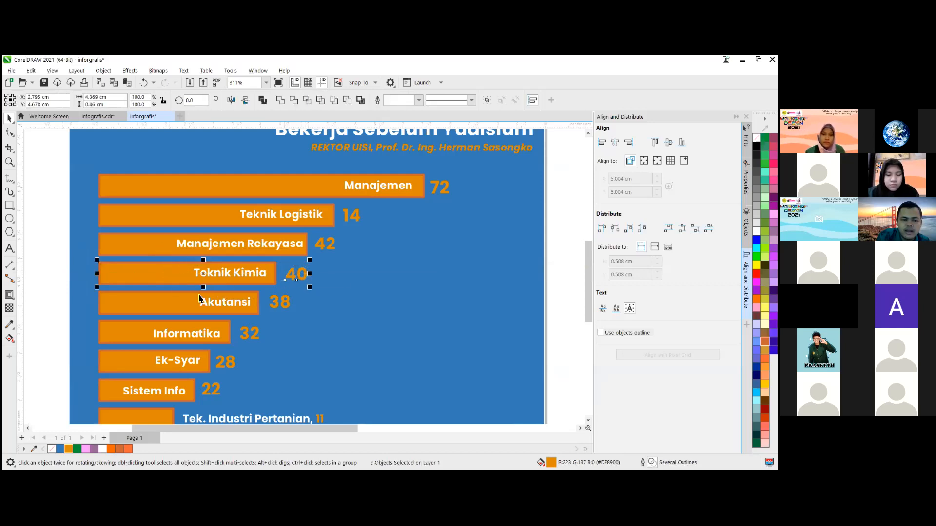
left_click(616, 143)
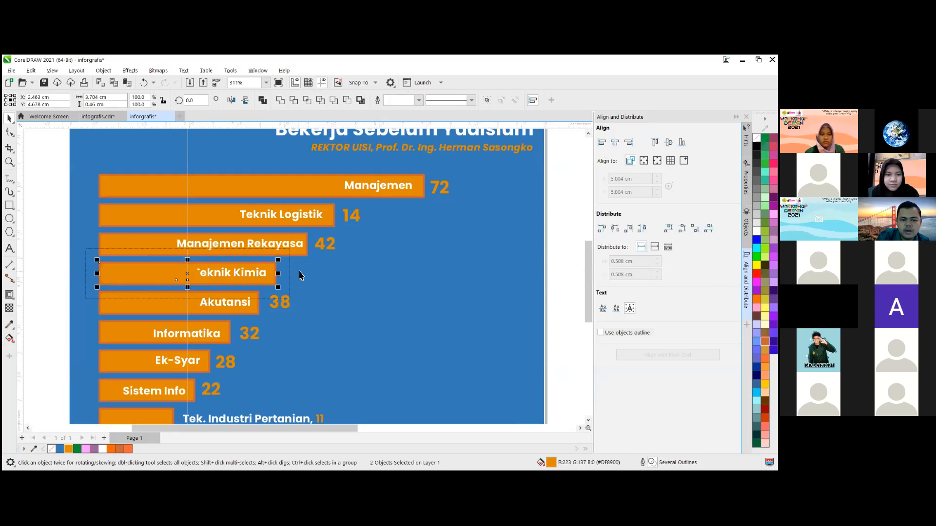
key("ctrl+z")
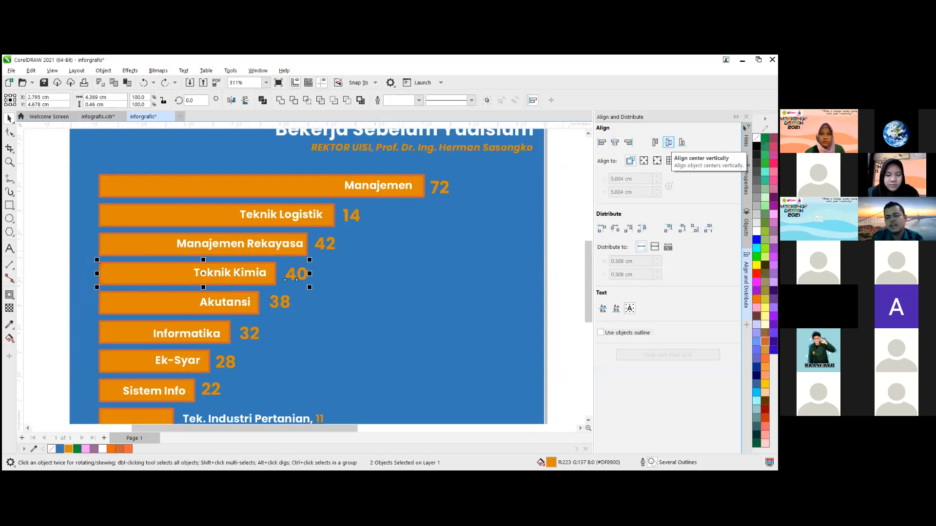
- Reapply vertical centring to the Teknik Kimia bar and "40", and vertically centre the Teknik Logistik bar, its name and "14"
left_click(668, 142)
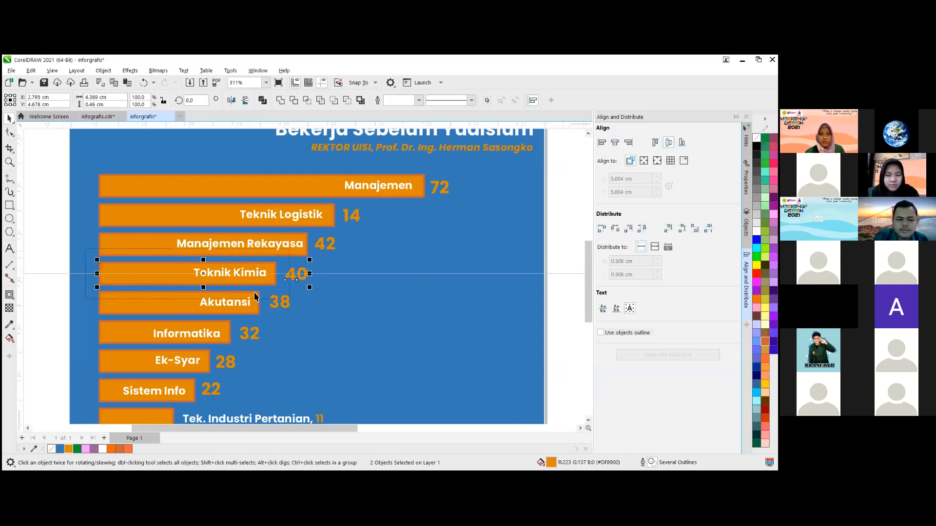
left_click(60, 317)
left_click_drag(57, 197, 393, 238)
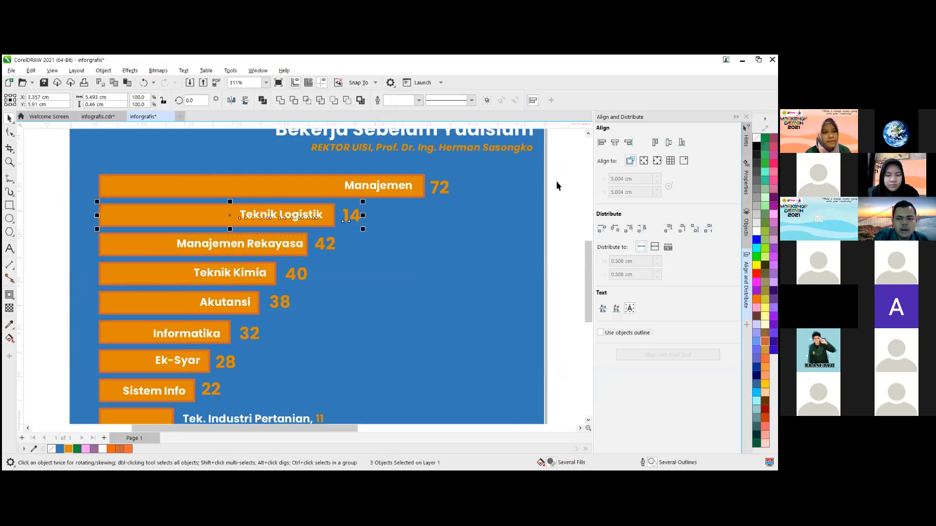
left_click(668, 142)
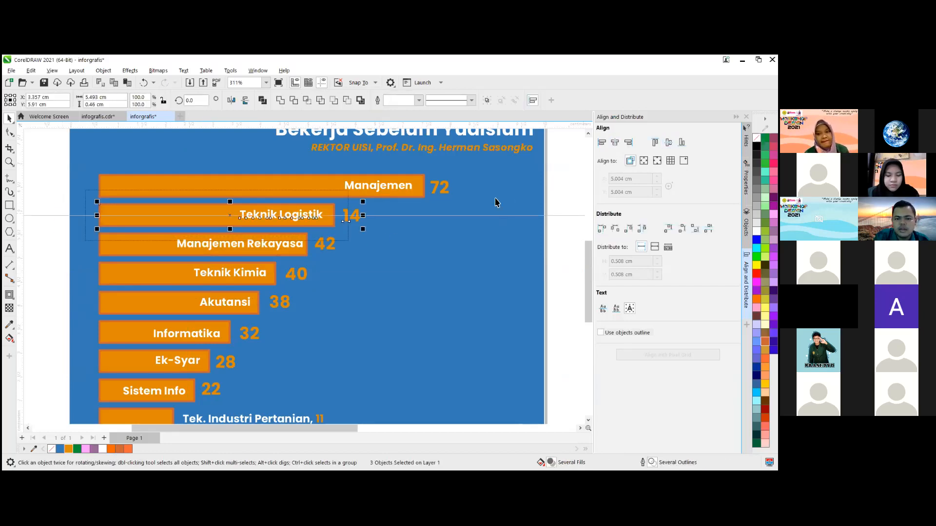
key("Escape")
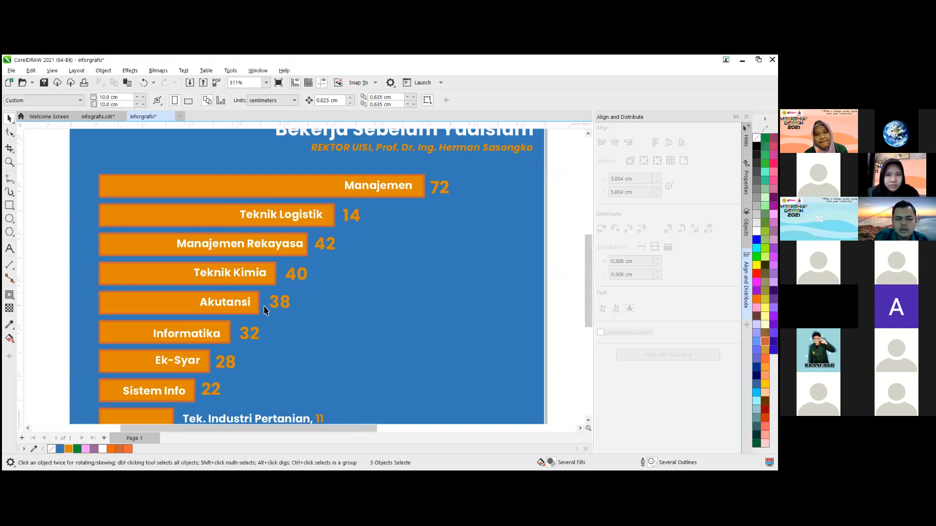
- Vertically centre the "38" label with the Akutansi bar and deselect
scroll(247, 295, "down", 1)
scroll(278, 312, "up", 3)
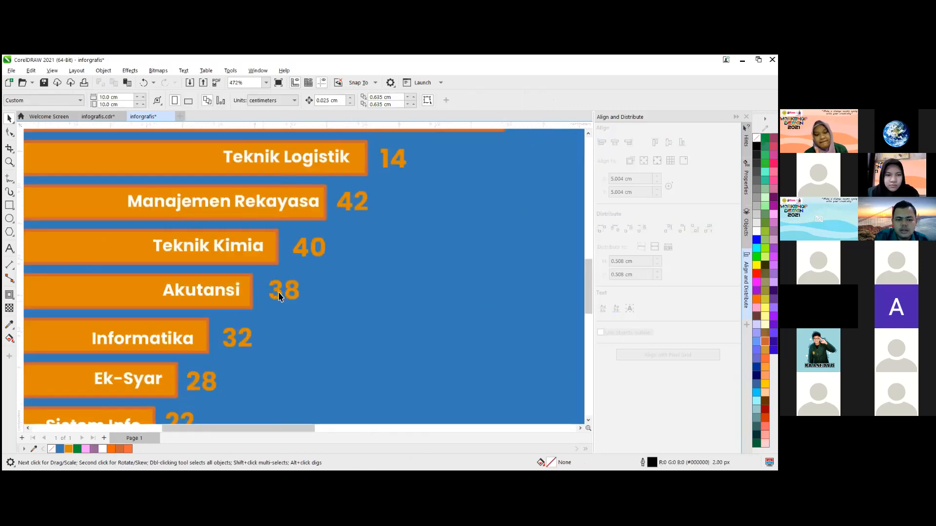
left_click(267, 295)
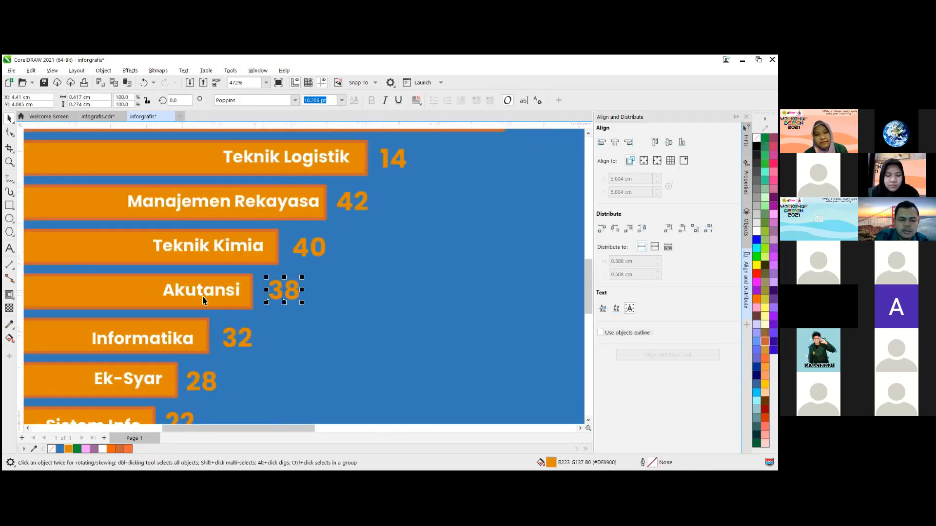
scroll(265, 292, "down", 1)
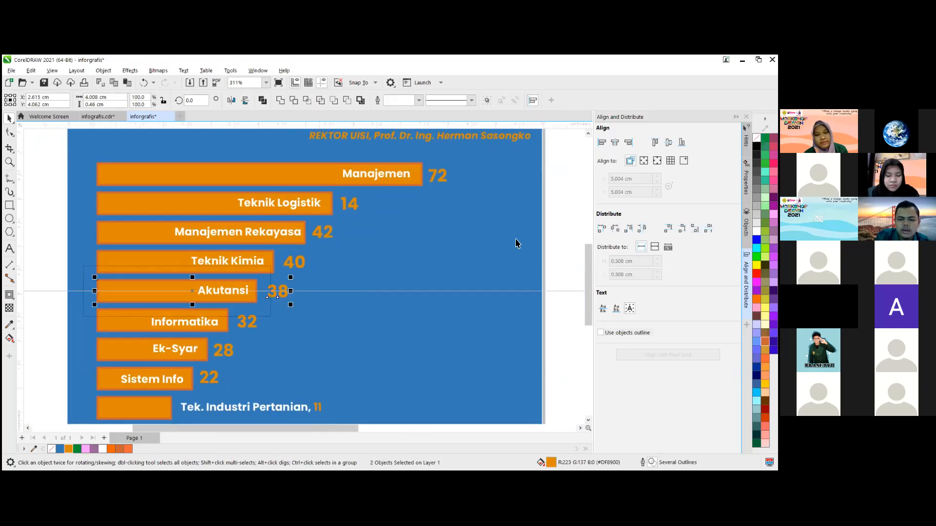
key("Escape")
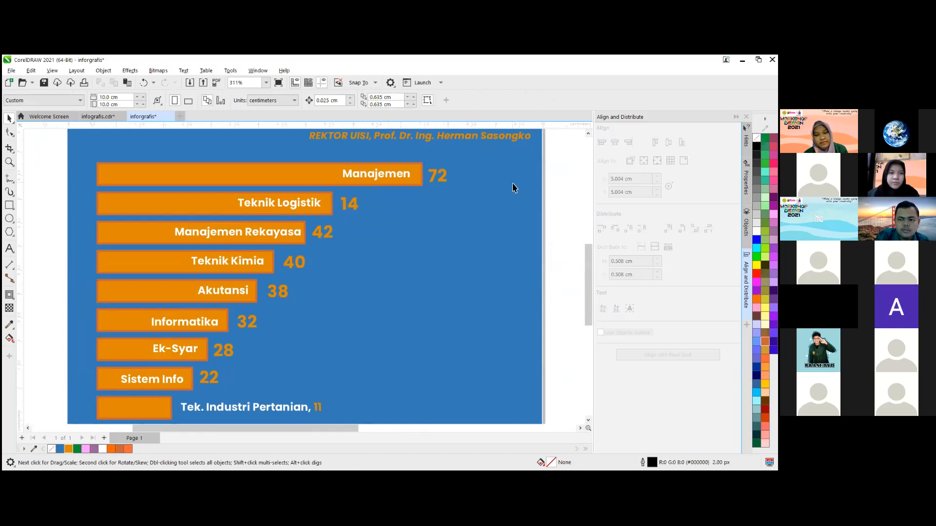
- Select the graduate illustration in the lower corner of the reference infographic
scroll(259, 338, "down", 2)
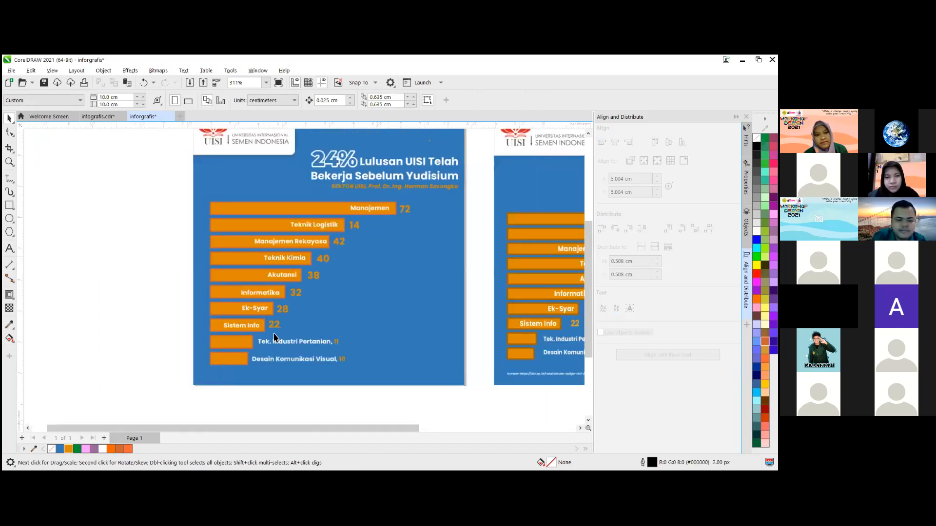
scroll(337, 327, "up", 2)
scroll(331, 325, "up", 1)
scroll(302, 312, "down", 2)
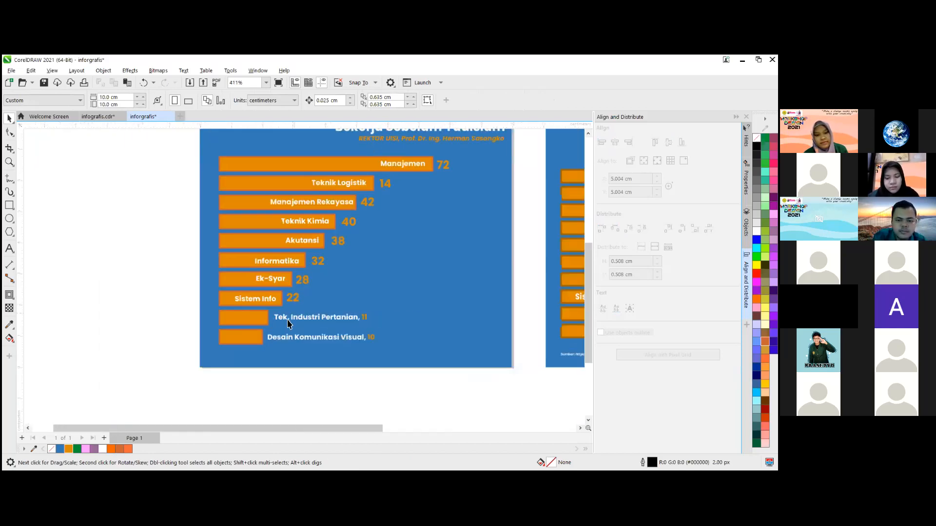
scroll(286, 303, "up", 2)
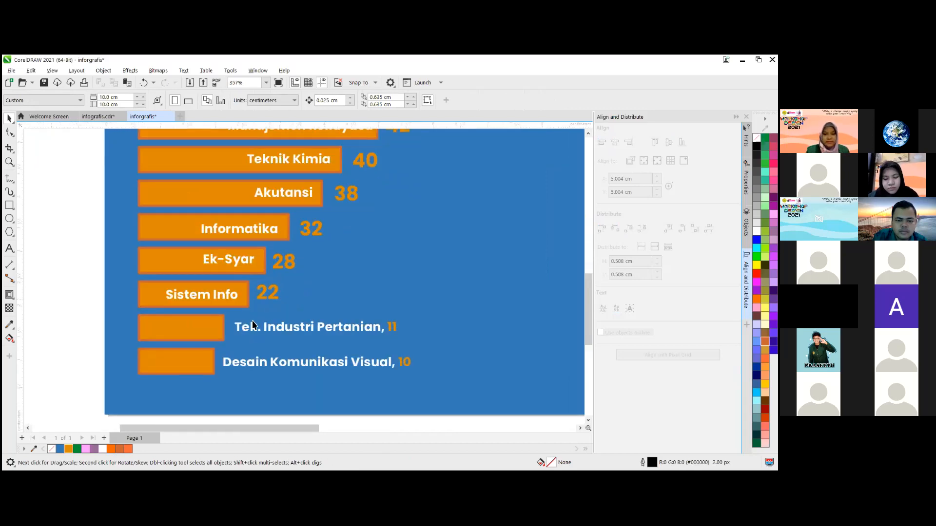
scroll(188, 343, "down", 1)
scroll(170, 347, "down", 1)
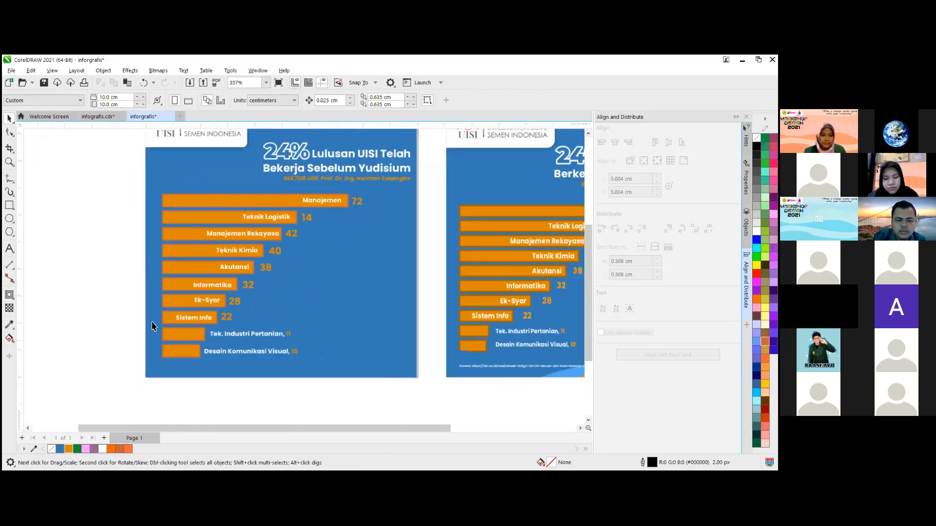
scroll(229, 226, "down", 1)
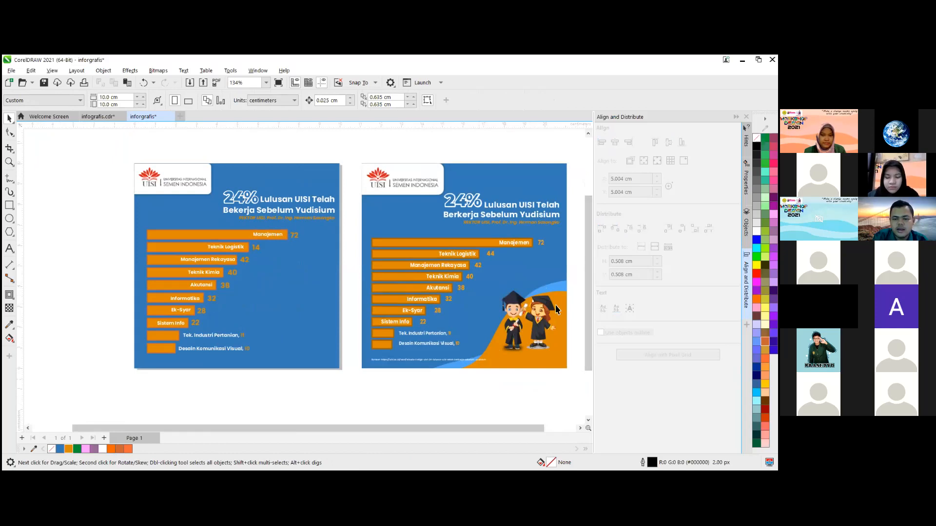
left_click_drag(577, 291, 488, 365)
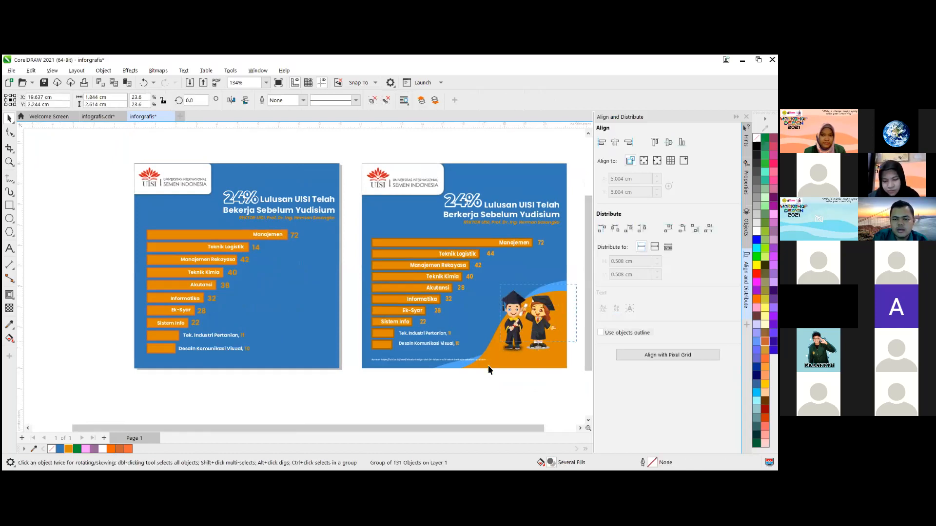
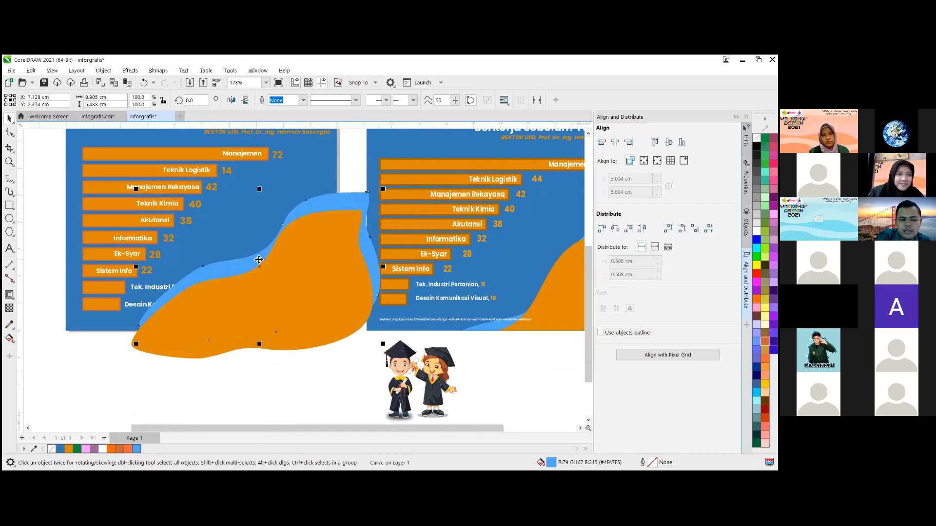
- Select the light blue wave behind the orange one and rotate it to about 351.3°
left_click(258, 260)
left_click(259, 260)
left_click(259, 260)
left_click(259, 260)
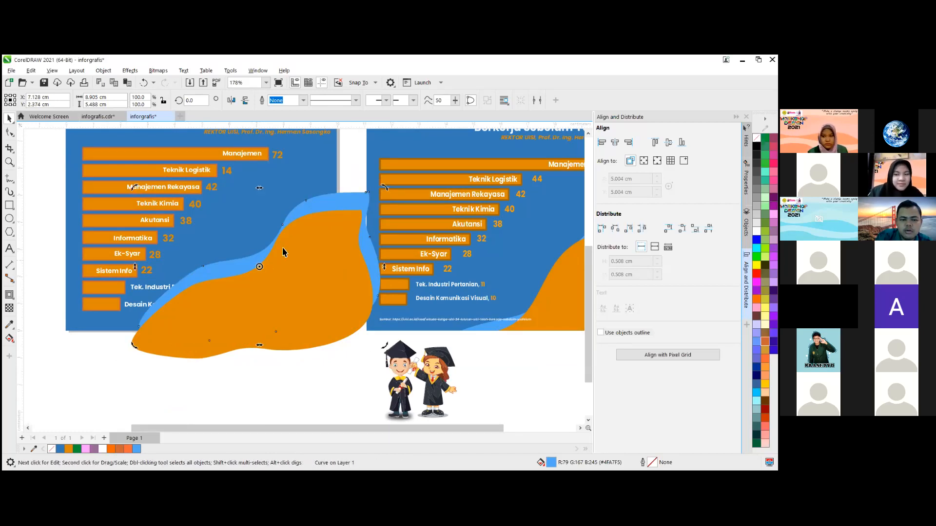
left_click_drag(385, 192, 395, 222)
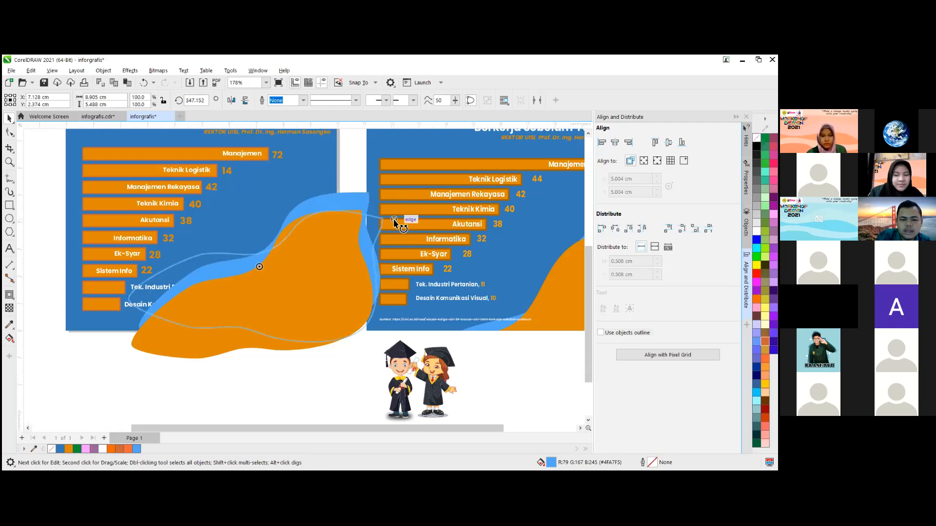
left_click_drag(352, 176, 380, 217)
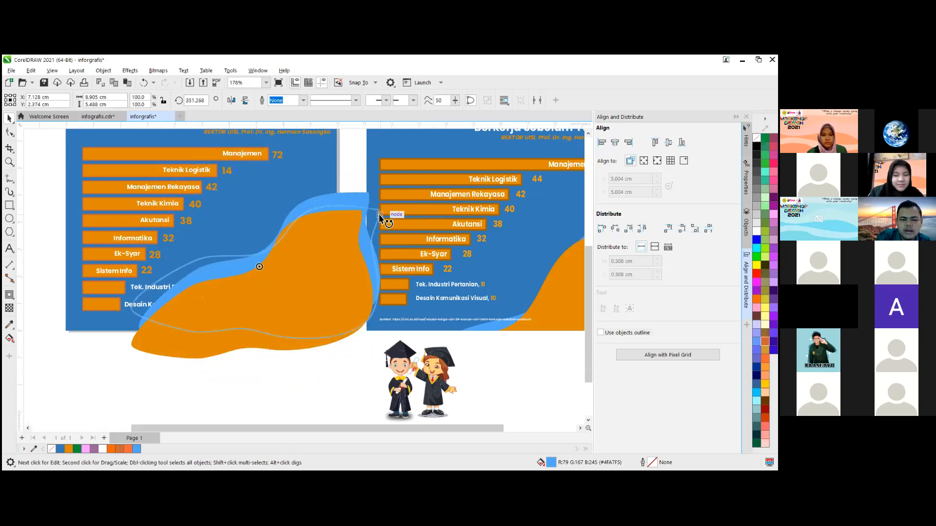
left_click_drag(281, 244, 281, 244)
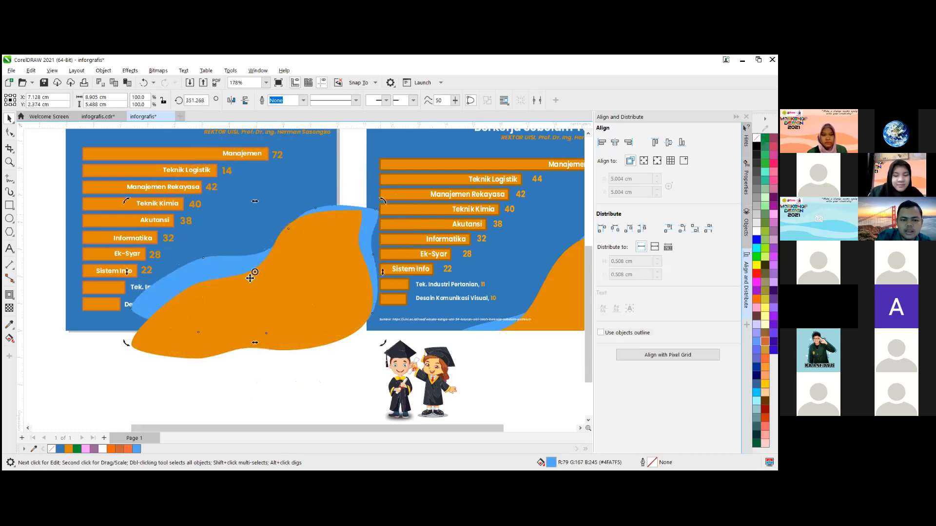
left_click(226, 271)
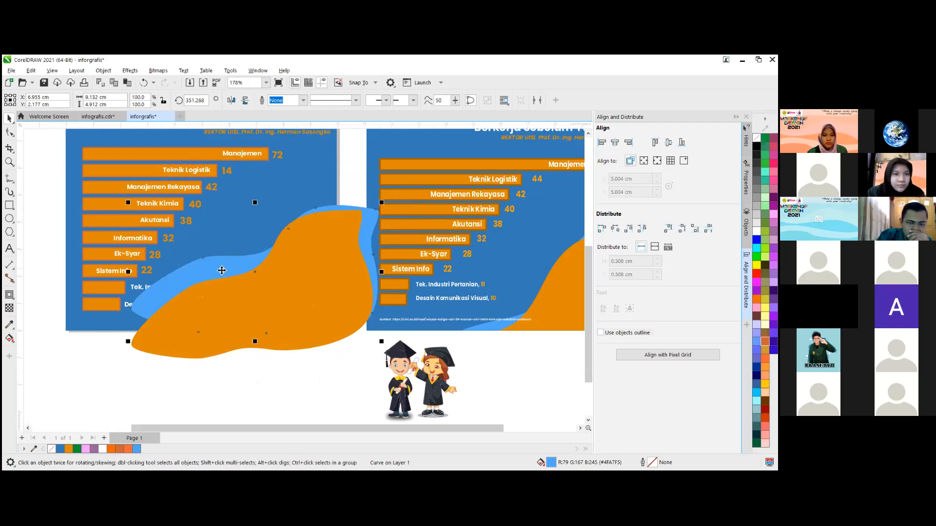
- Undo the light blue wave's latest change and readjust its rotation to about 352.3° so its edge offsets from the orange wave
left_click_drag(382, 205, 418, 181)
key("ctrl+z")
left_click(259, 271)
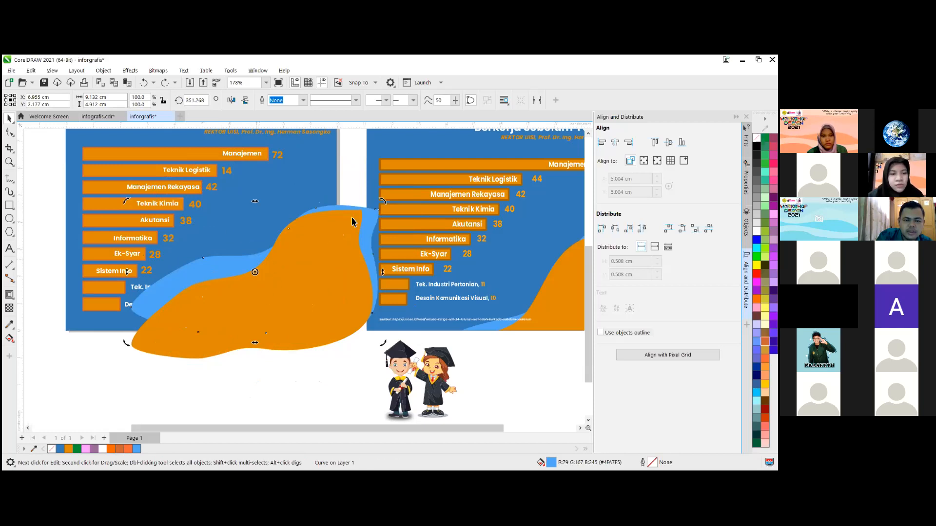
left_click_drag(383, 201, 317, 216)
left_click(330, 201)
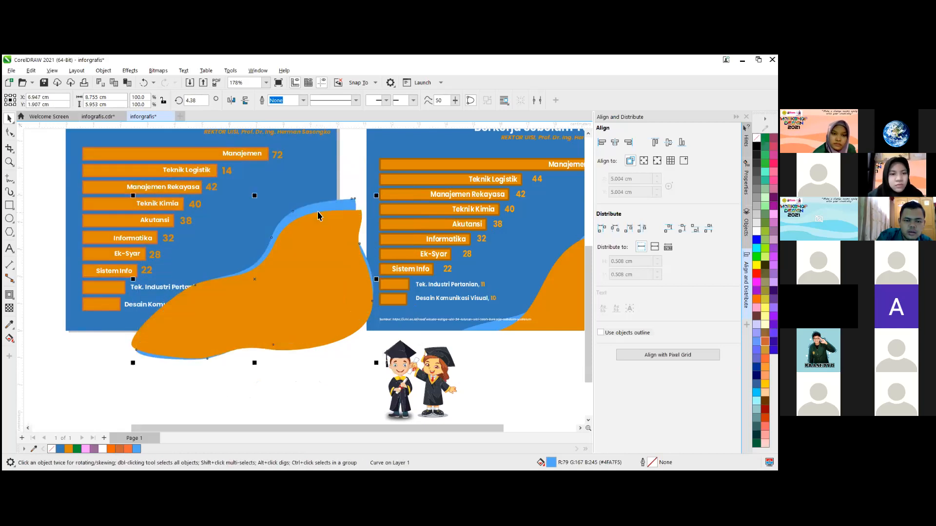
left_click(351, 202)
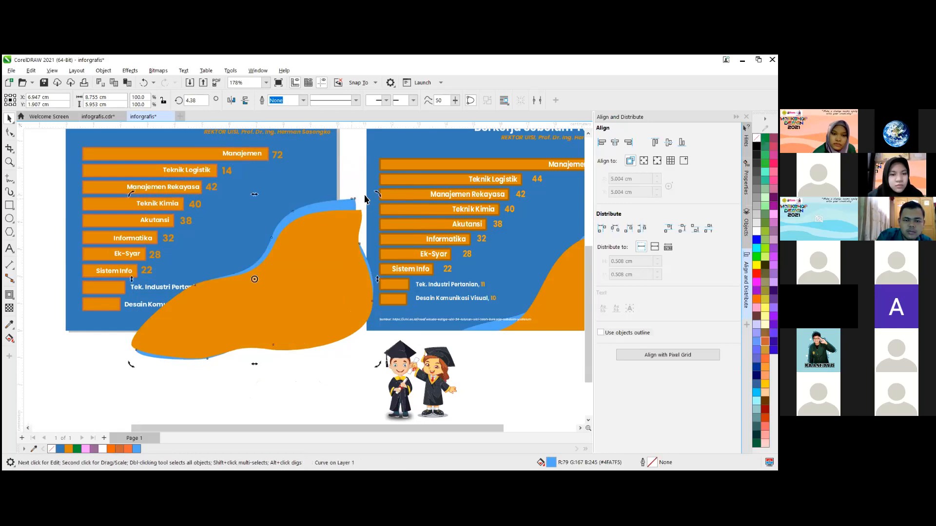
mouse_move(379, 198)
left_mouse_down()
mouse_move(395, 218)
mouse_move(379, 213)
left_mouse_up()
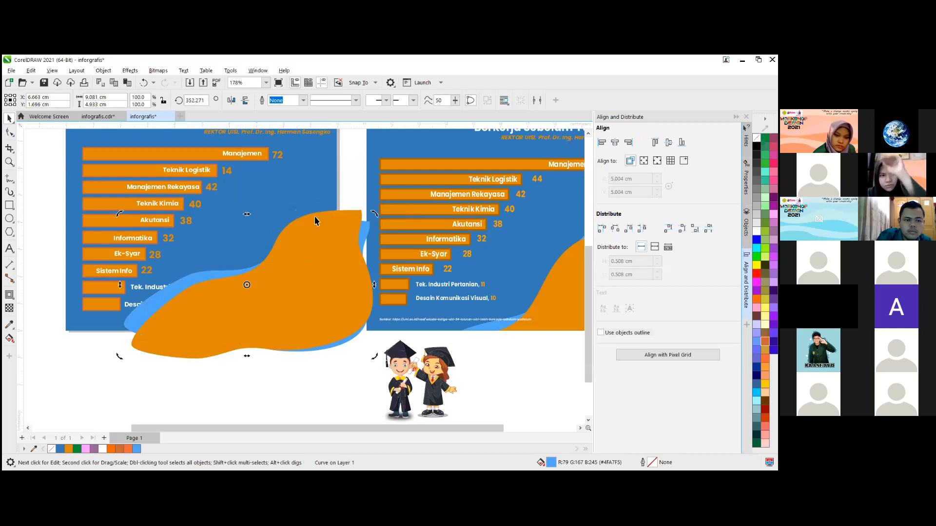
- Move the reference infographic's blue background and its grouped bar chart farther right, away from the wave shapes
left_click_drag(403, 209, 473, 204)
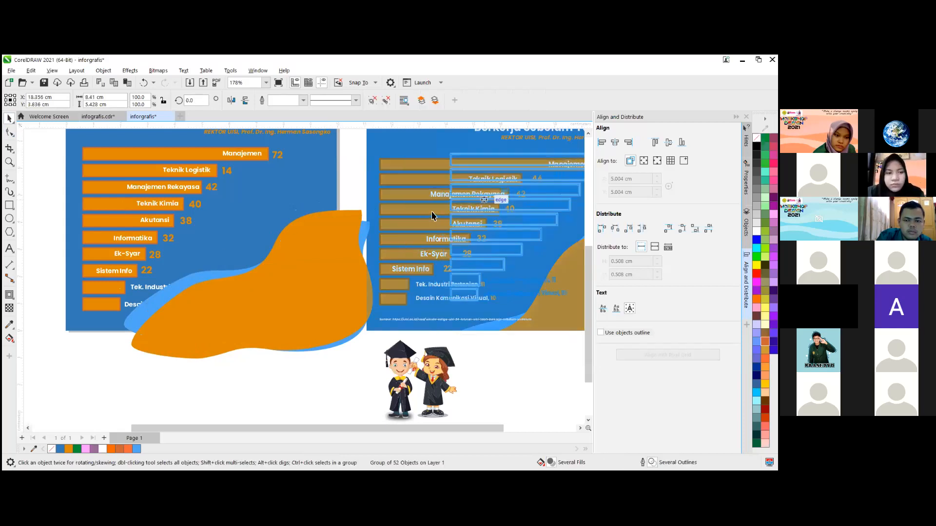
key("ctrl+z")
scroll(423, 206, "down", 1)
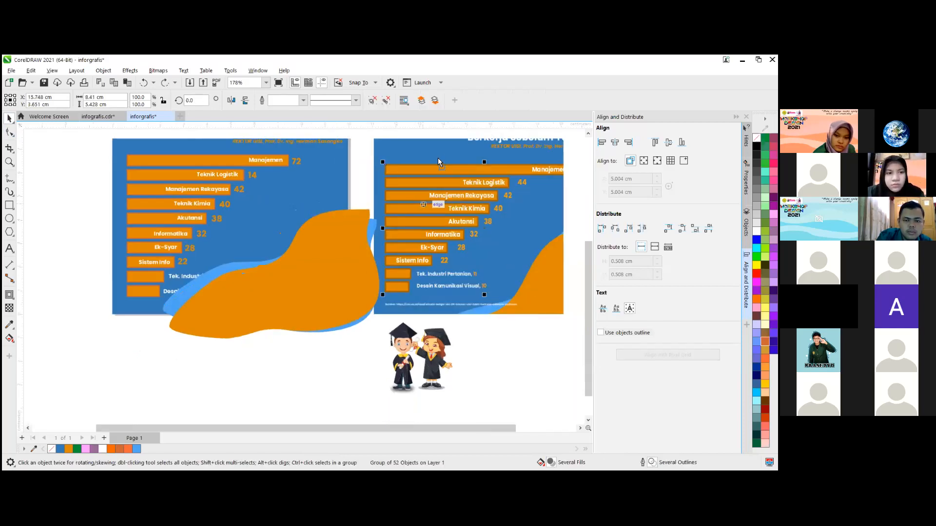
left_click_drag(498, 164, 559, 170)
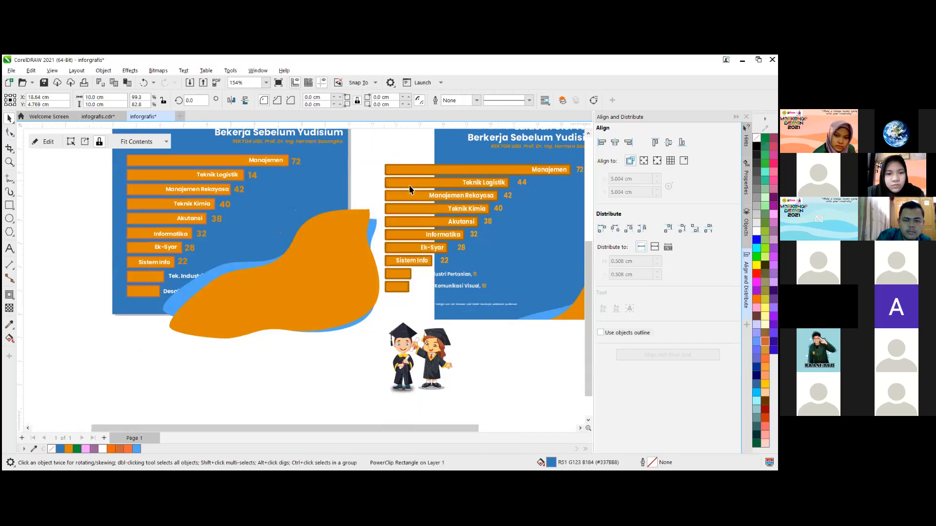
left_click_drag(391, 177, 125, 392)
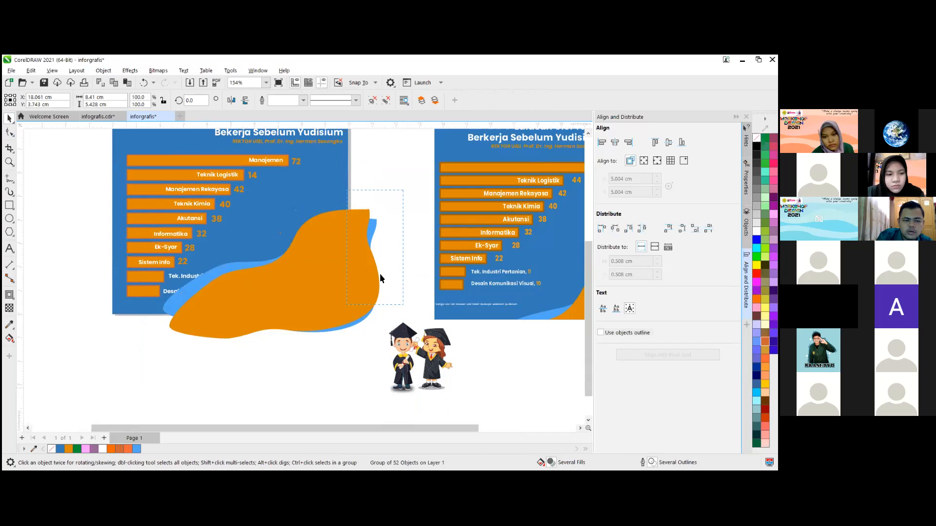
- Select the orange and light blue waves and move them together down, mostly below the page
left_click(347, 277)
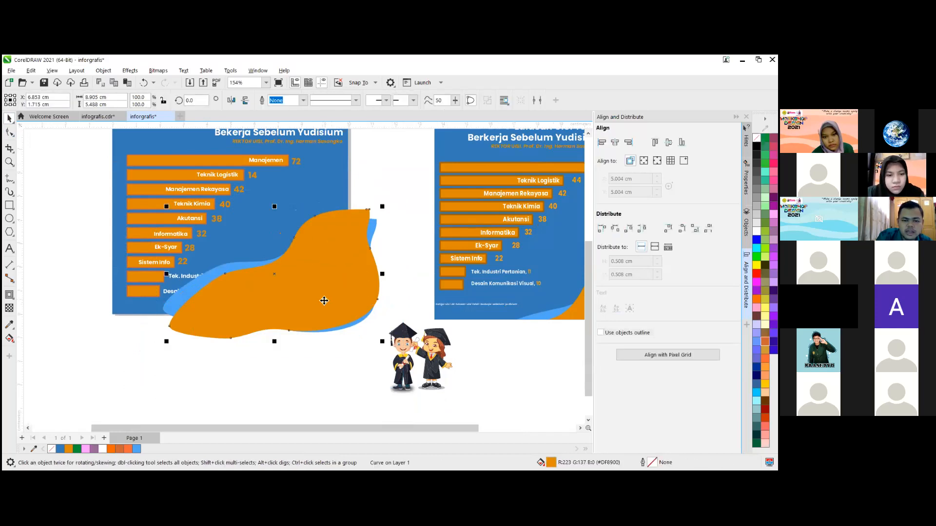
scroll(305, 302, "up", 1)
left_click(162, 299, "shift")
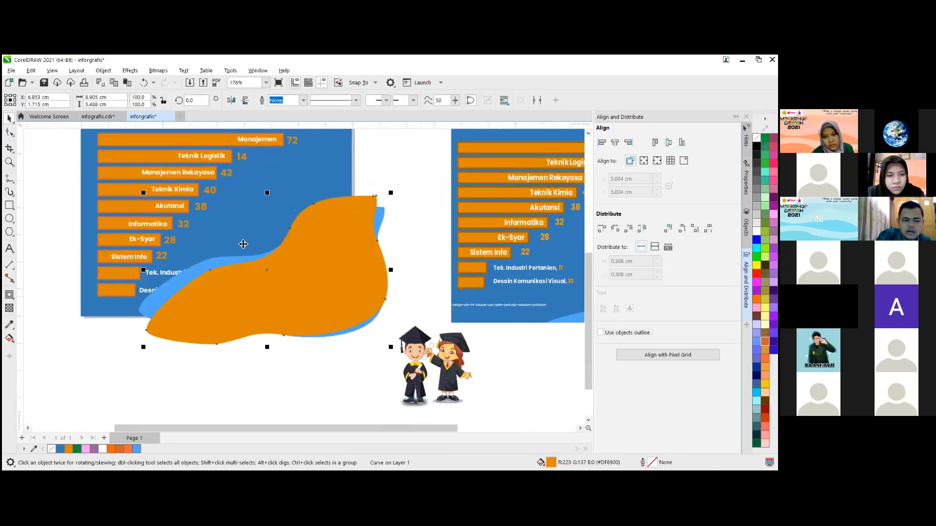
left_click_drag(277, 281, 279, 330)
scroll(302, 233, "down", 3)
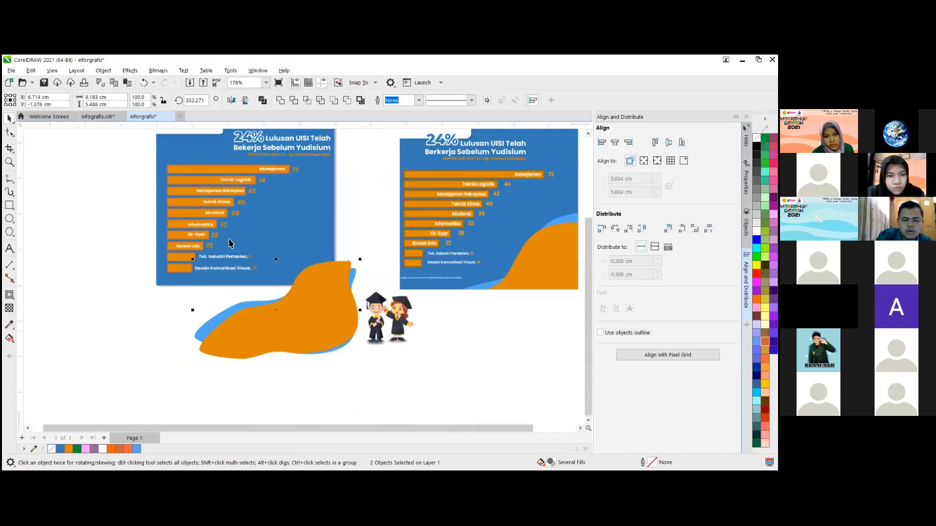
- Select only the orange wave, rotate it to about 2.5° over the light blue one, and deselect
scroll(318, 313, "up", 3)
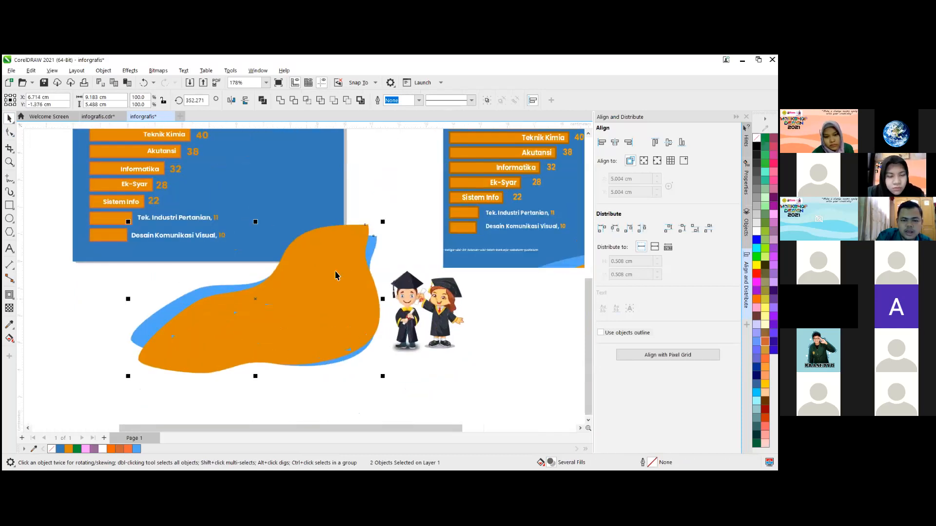
left_click(365, 240)
left_click(368, 233)
left_click_drag(382, 222, 377, 219)
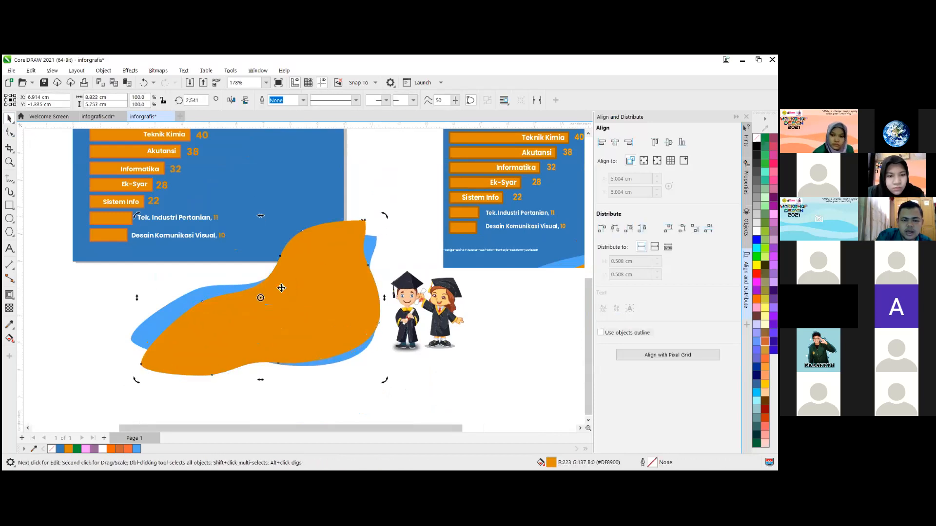
scroll(229, 272, "down", 2)
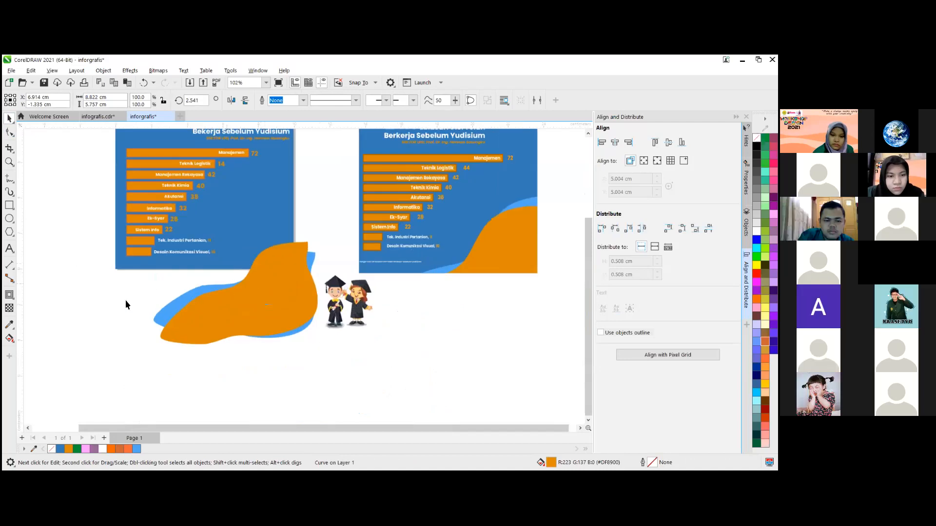
left_click(202, 195)
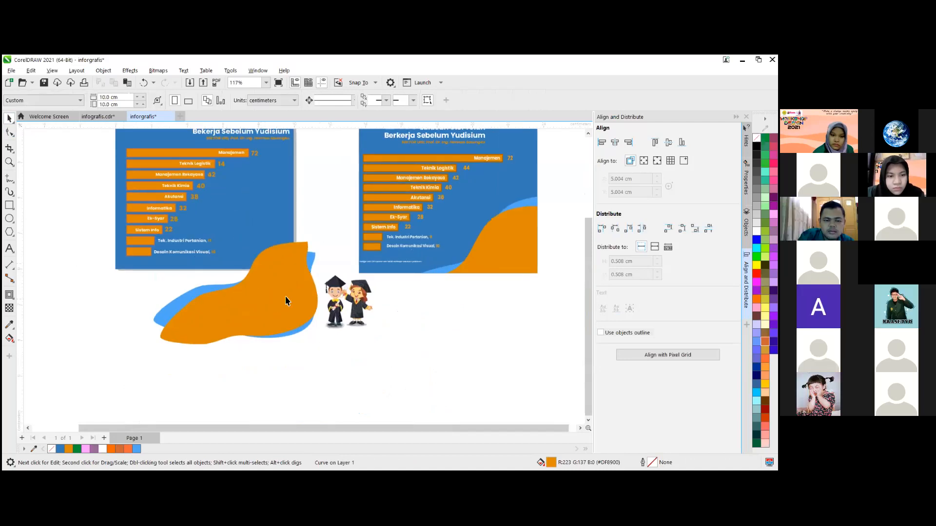
left_click(144, 400)
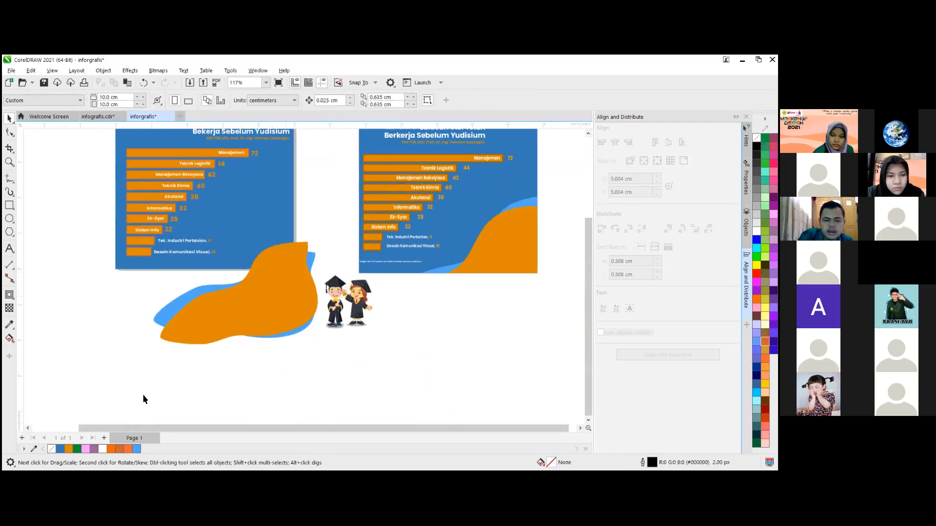
left_click_drag(145, 400, 335, 238)
left_click_drag(284, 289, 257, 332)
left_click_drag(258, 331, 326, 283)
key("ctrl+z")
key("ctrl+z")
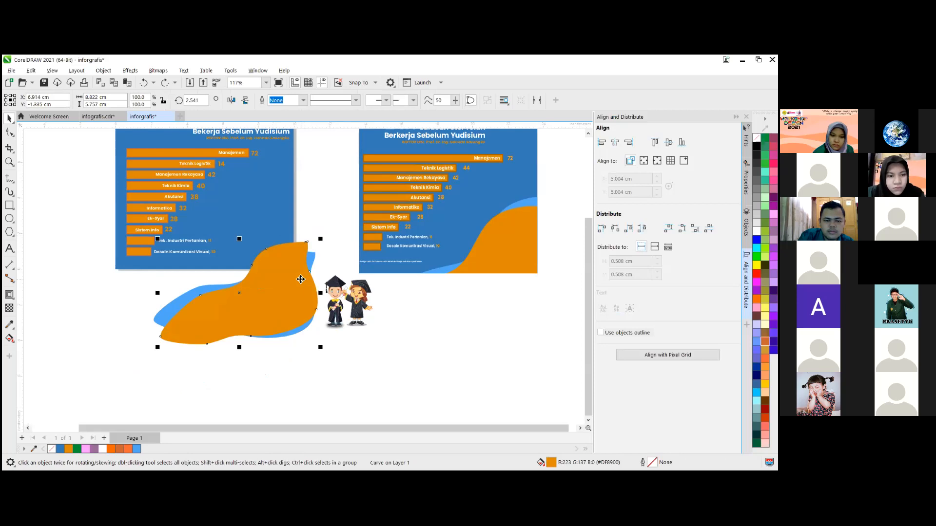
- Select both waves and move them together over the page's lower-right corner, centred at about X 7.2 cm, Y 1.1 cm
left_click(310, 258, "shift")
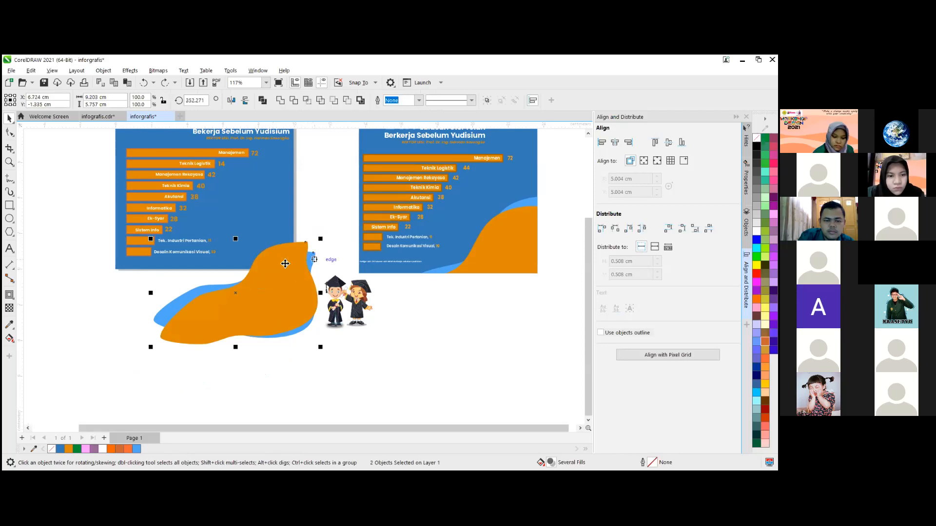
scroll(229, 305, "up", 1)
left_click_drag(263, 313, 276, 256)
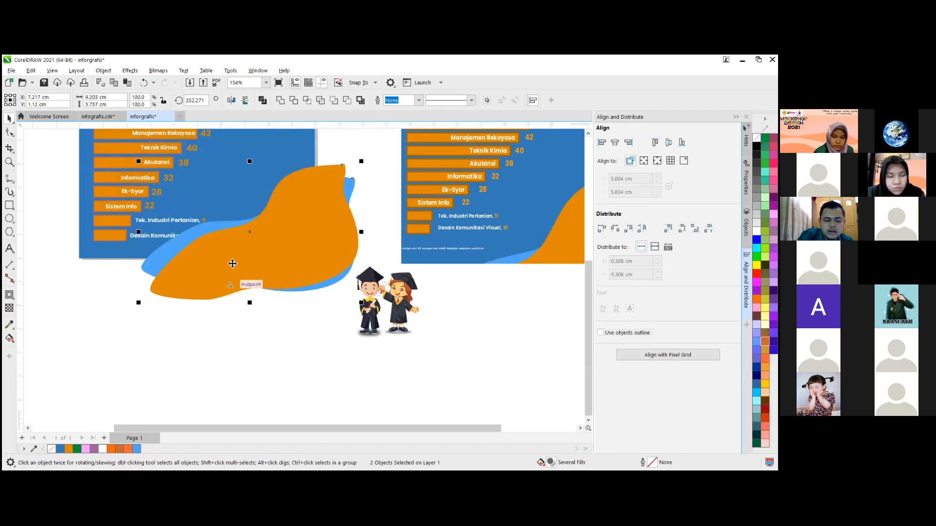
- PowerClip both waves inside the page's blue background rectangle and deselect
right_click(245, 240)
scroll(245, 190, "down", 2)
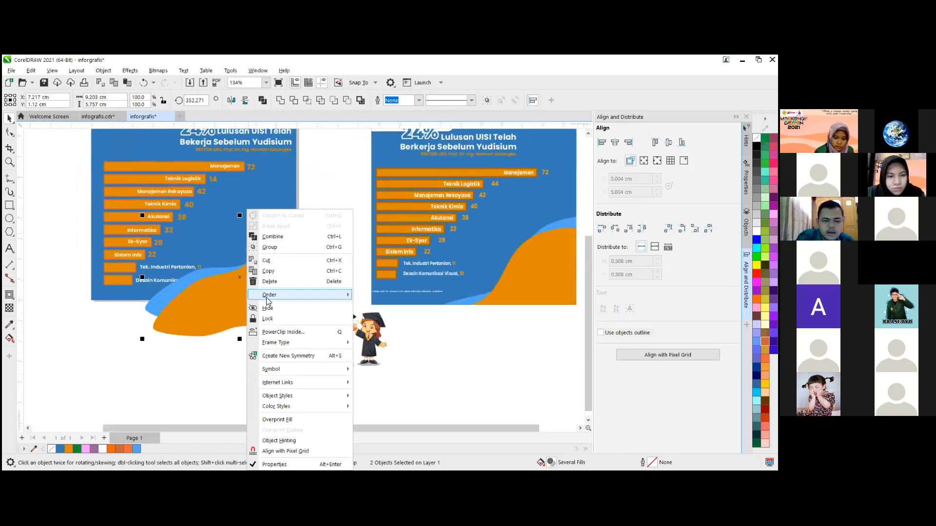
left_click(281, 335)
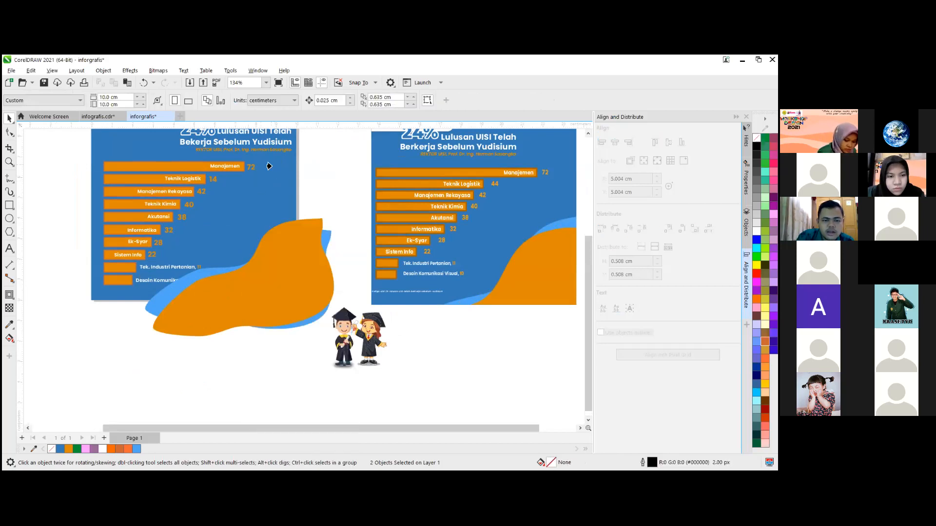
left_click(144, 152)
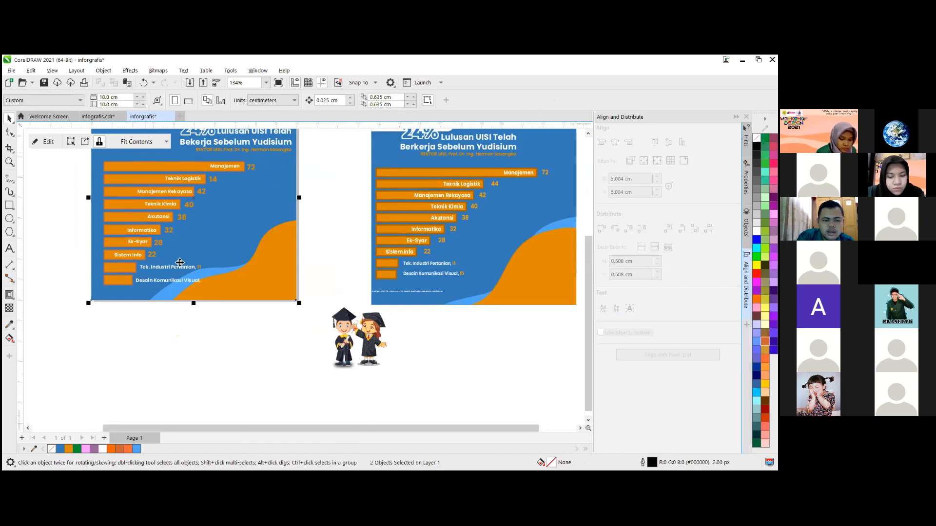
double_click(209, 248)
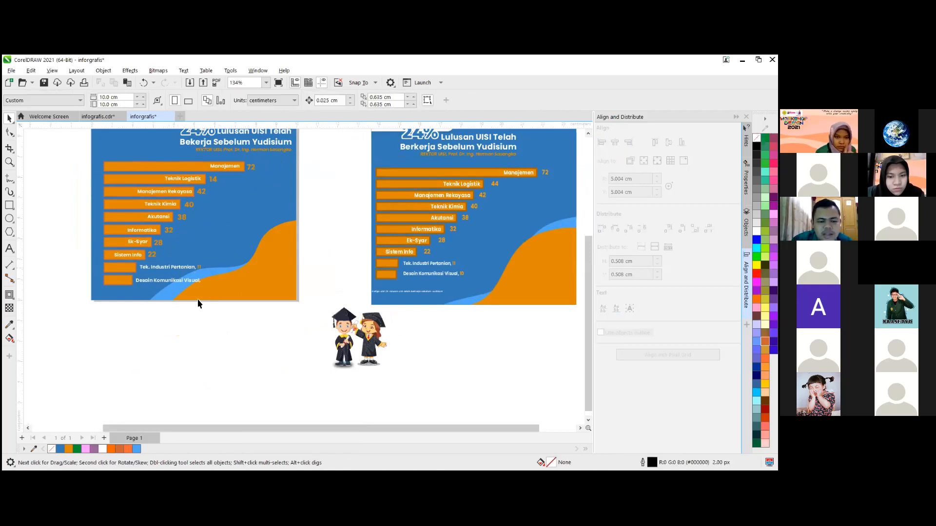
- Edit the blue background's PowerClip contents, add a black flat drop shadow with opacity 50 and feathering 15 to the orange wave, and finish
scroll(215, 293, "up", 2)
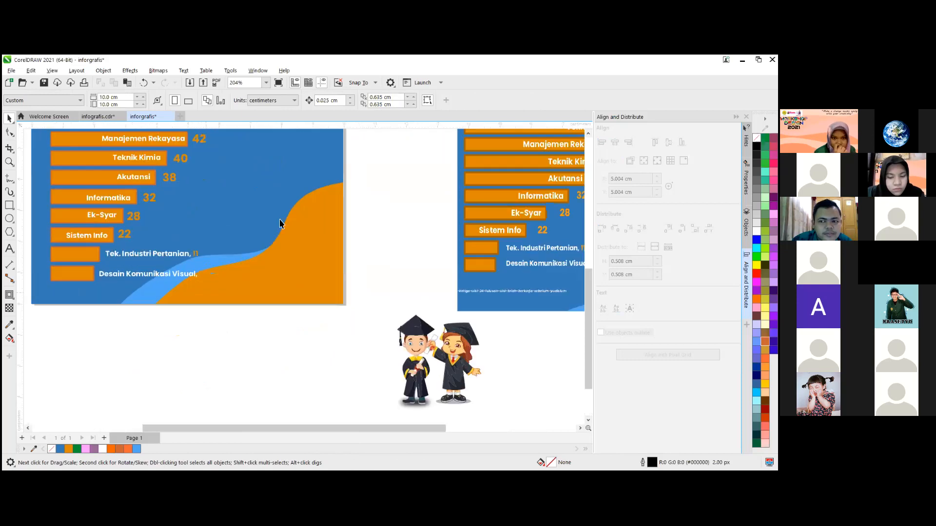
scroll(285, 244, "down", 3)
scroll(275, 228, "down", 1)
scroll(225, 318, "up", 3)
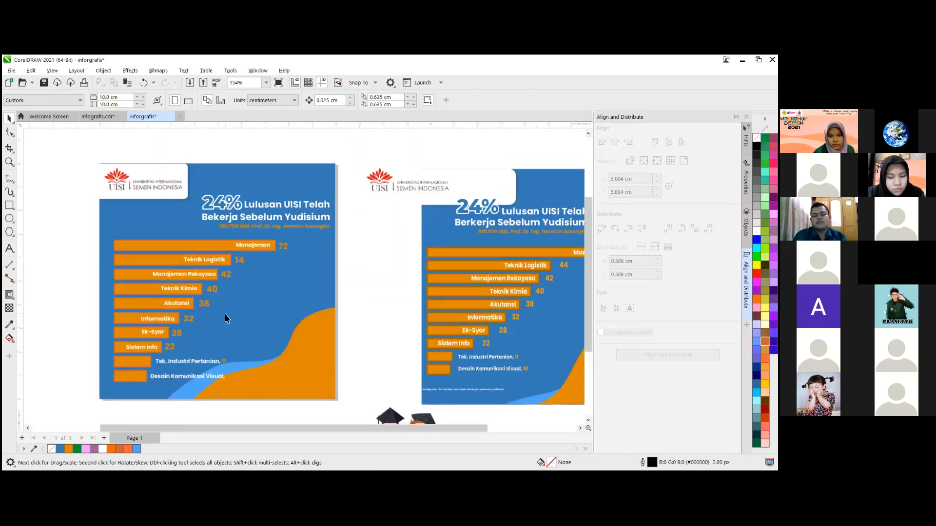
double_click(269, 360)
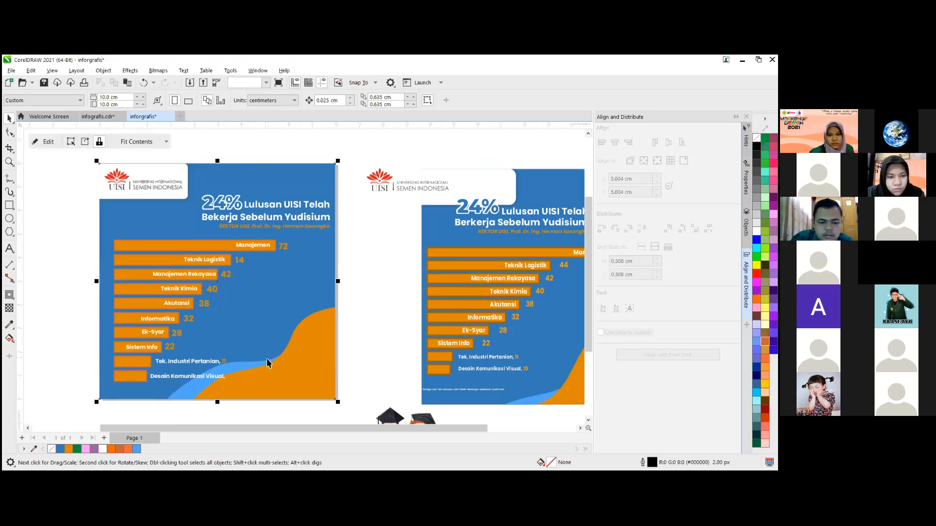
left_click(171, 265)
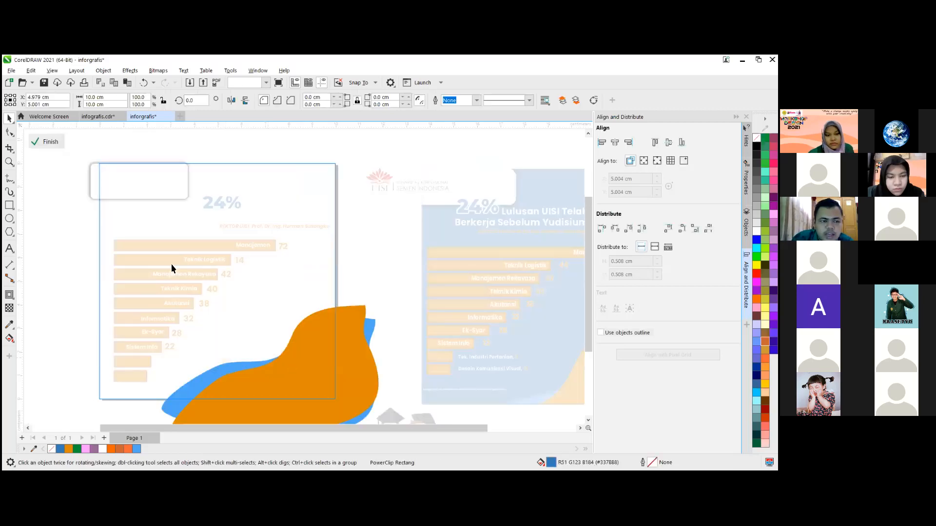
left_click(252, 370)
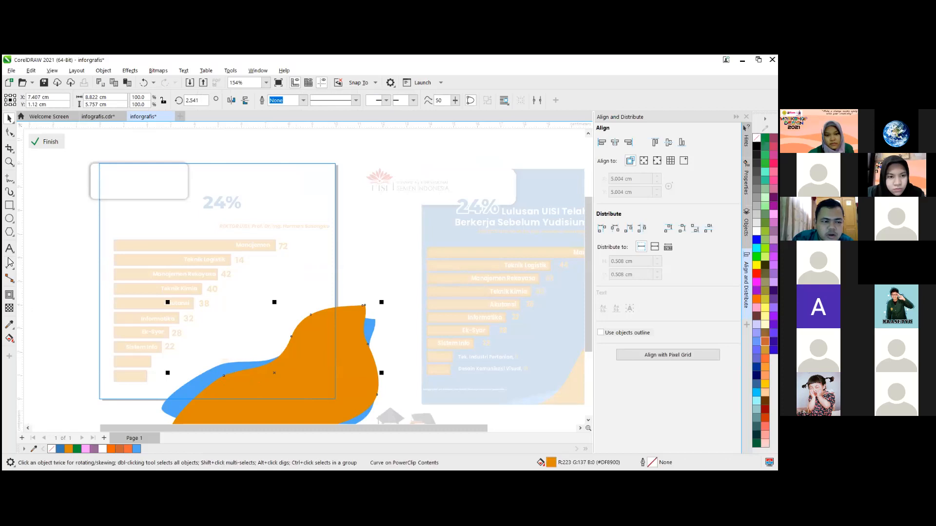
left_click(14, 299)
left_click(270, 362)
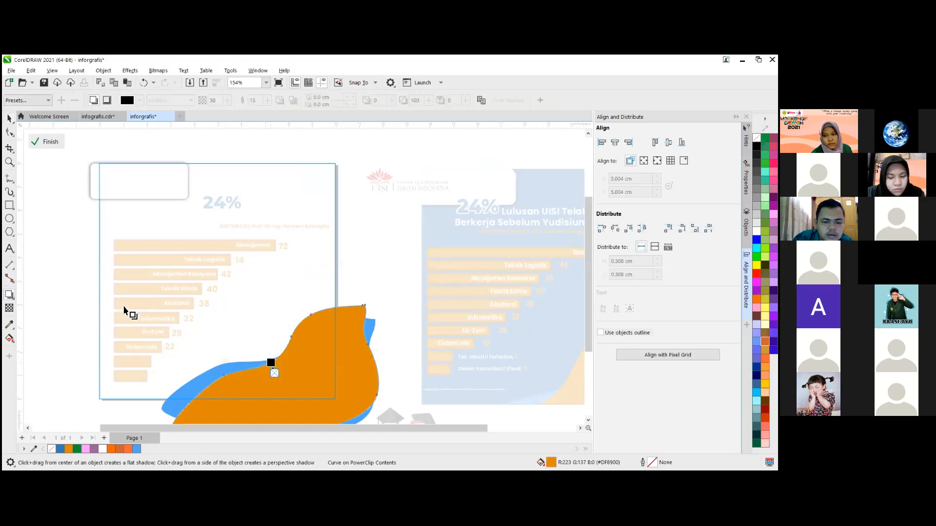
left_click(42, 141)
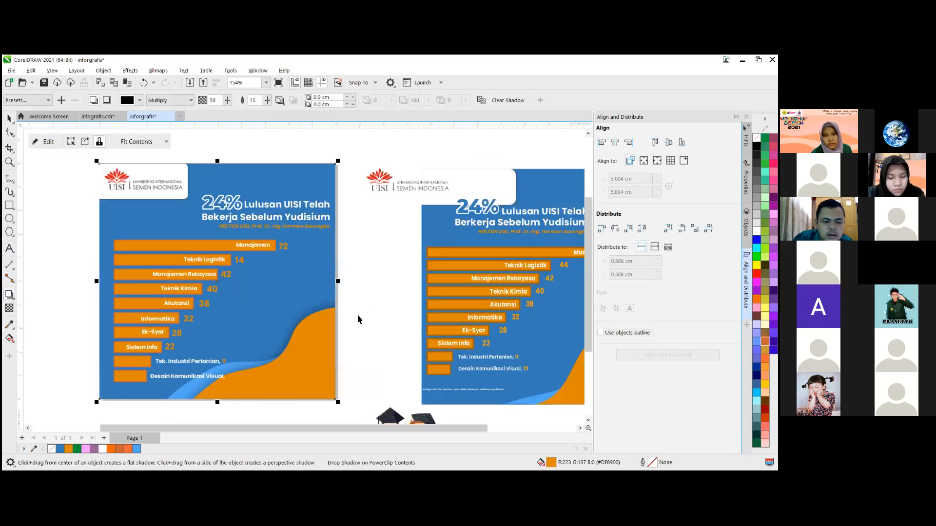
- Edit the blue background's PowerClip contents and move the orange wave aside horizontally to expose the light blue wave
key("Escape")
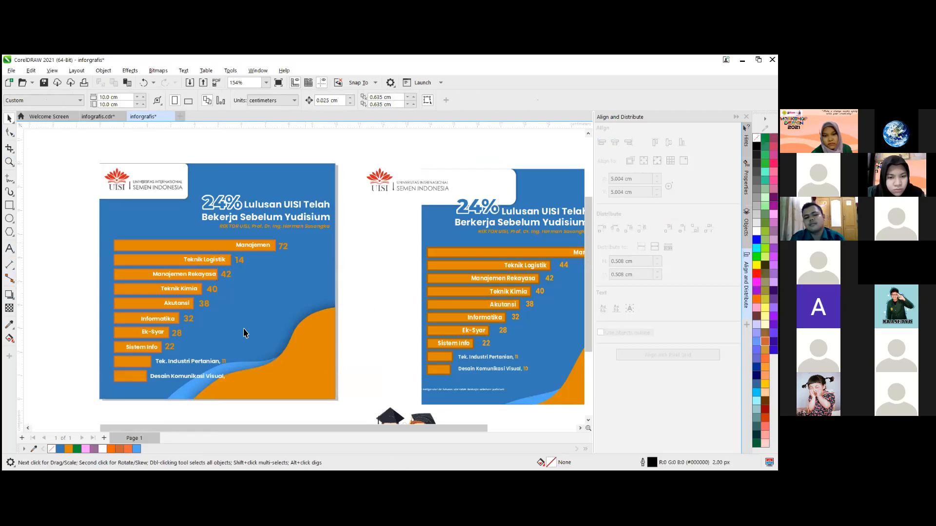
scroll(247, 279, "down", 1)
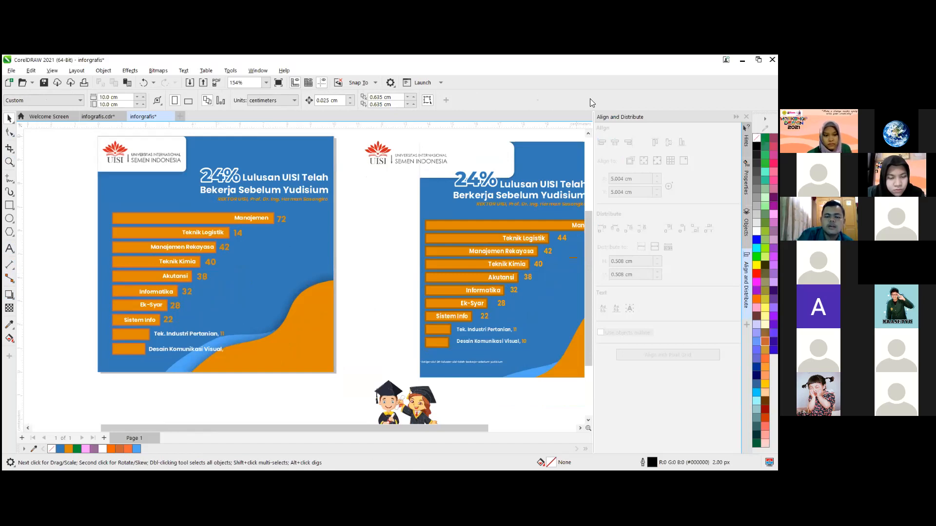
key("alt+Tab")
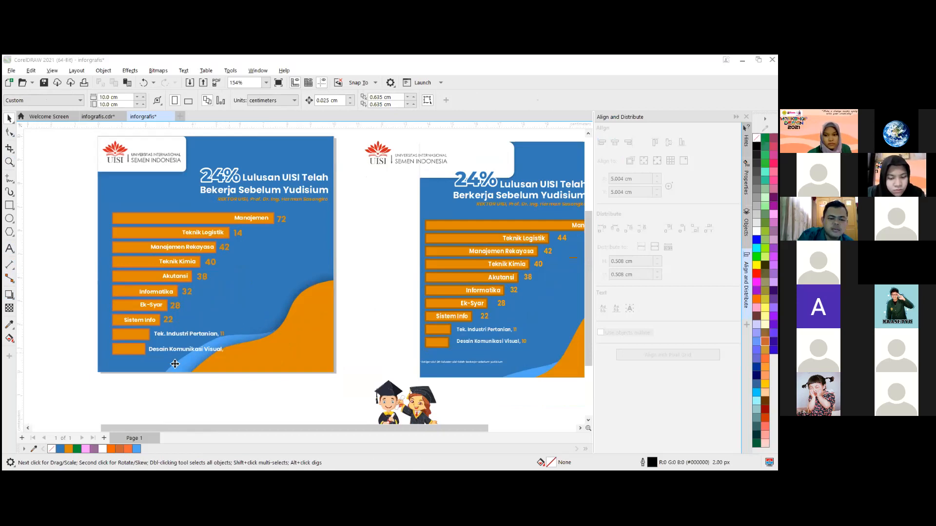
scroll(175, 364, "up", 2)
double_click(220, 350)
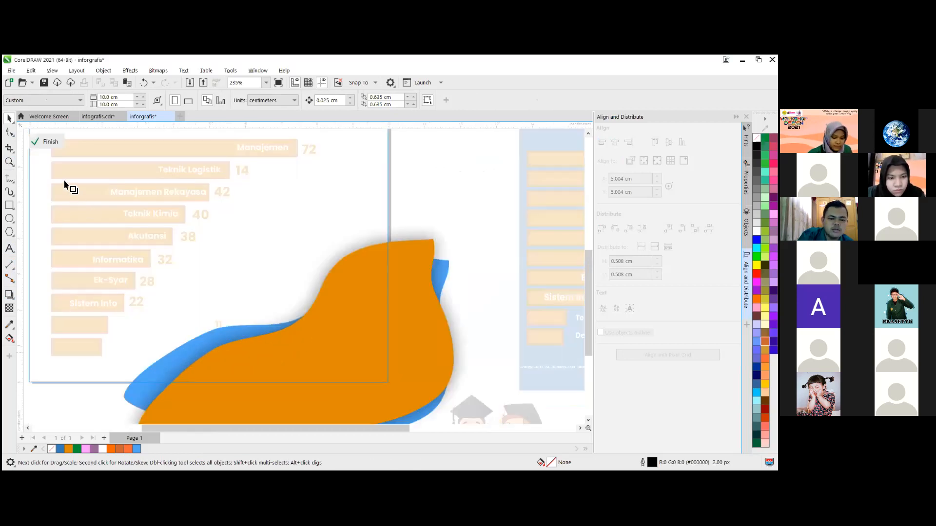
left_click(9, 119)
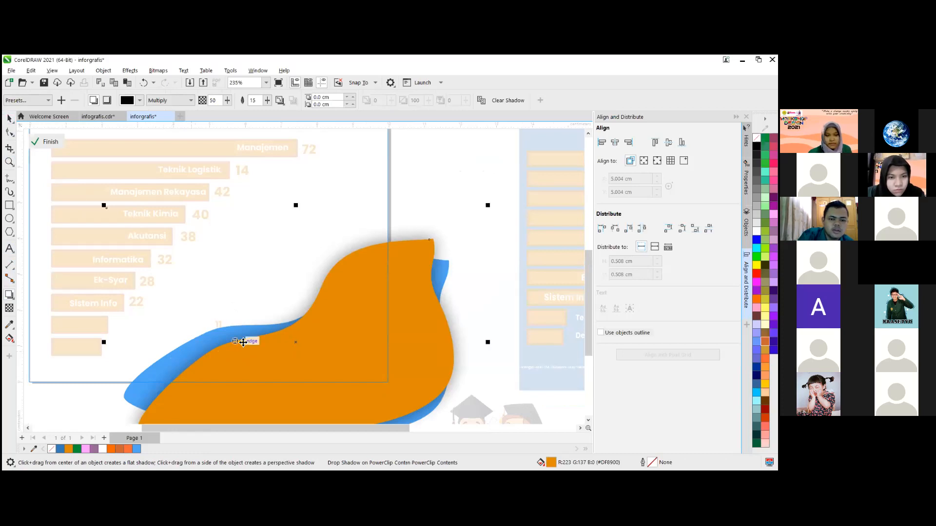
scroll(239, 341, "down", 1)
scroll(263, 346, "down", 1)
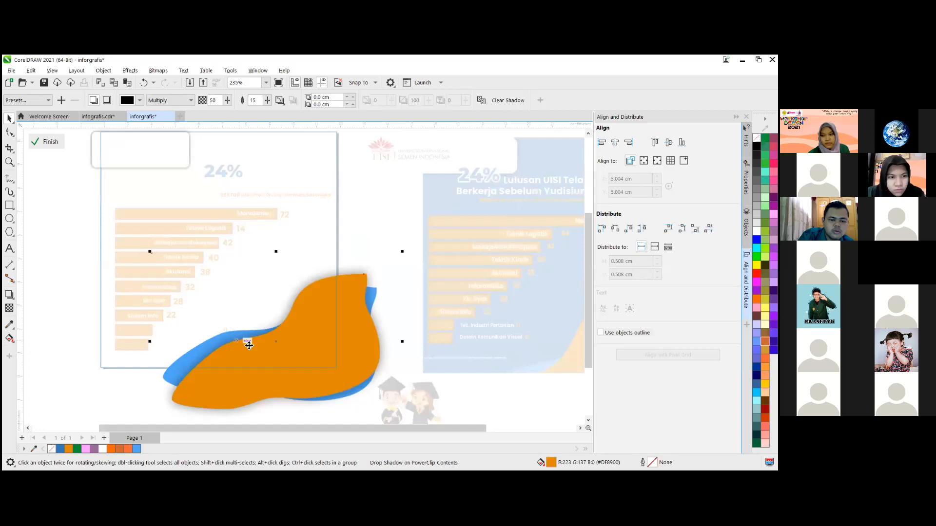
scroll(231, 350, "down", 3)
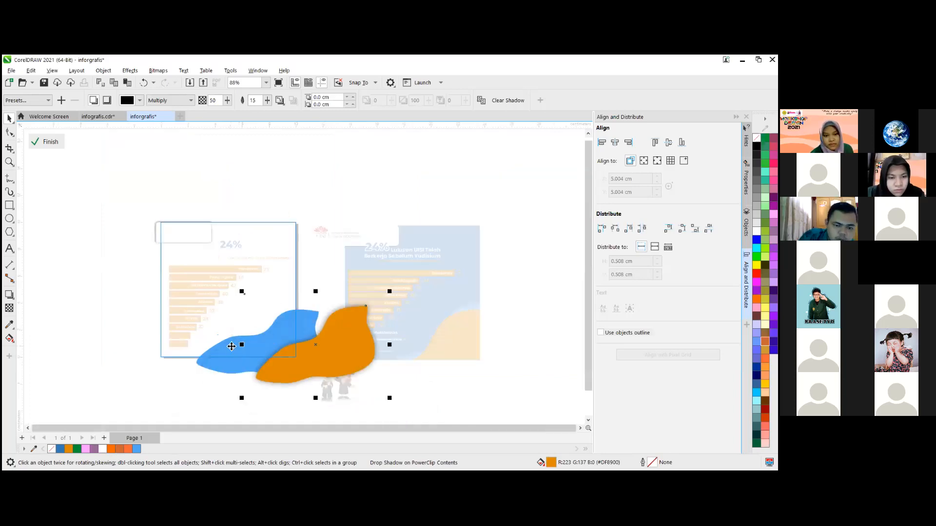
- Add a drop shadow around the light blue wave inside the PowerClip
left_click(230, 349)
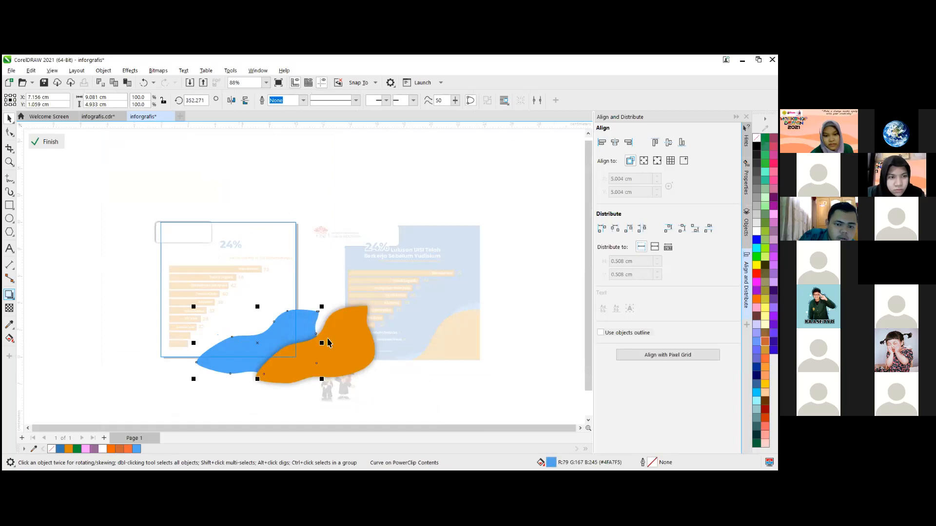
left_click_drag(258, 342, 322, 343)
key("space")
- Left-align the orange wave with the light blue wave, finish editing the PowerClip contents, and deselect
left_click(327, 343)
left_click(240, 348, "shift")
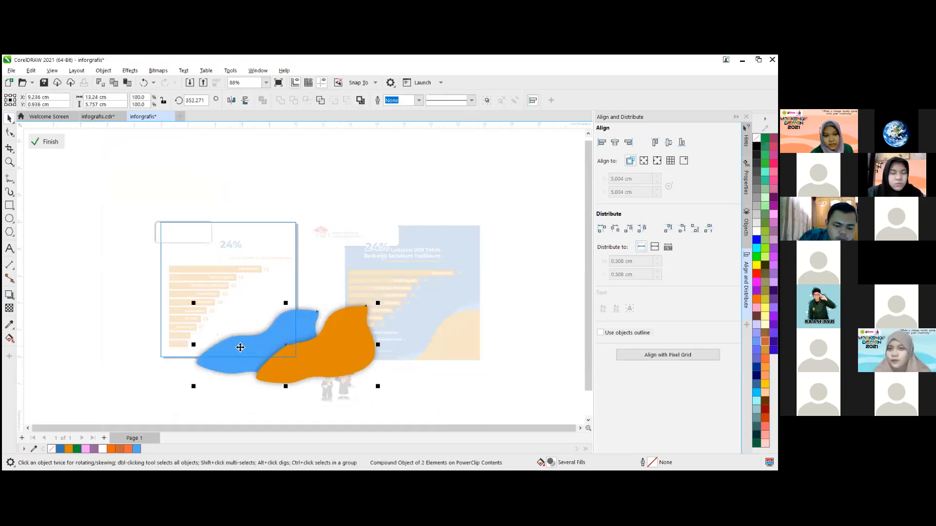
key("l")
left_click(31, 140)
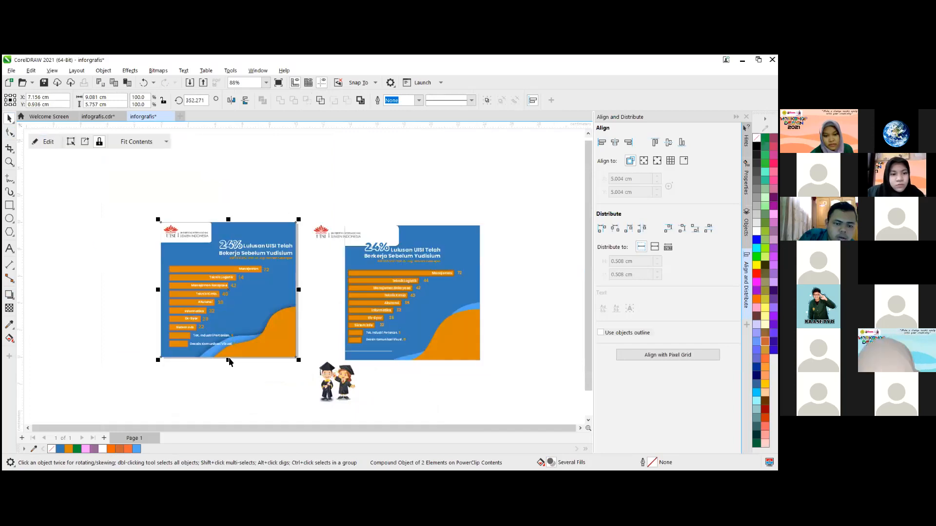
left_click(276, 388)
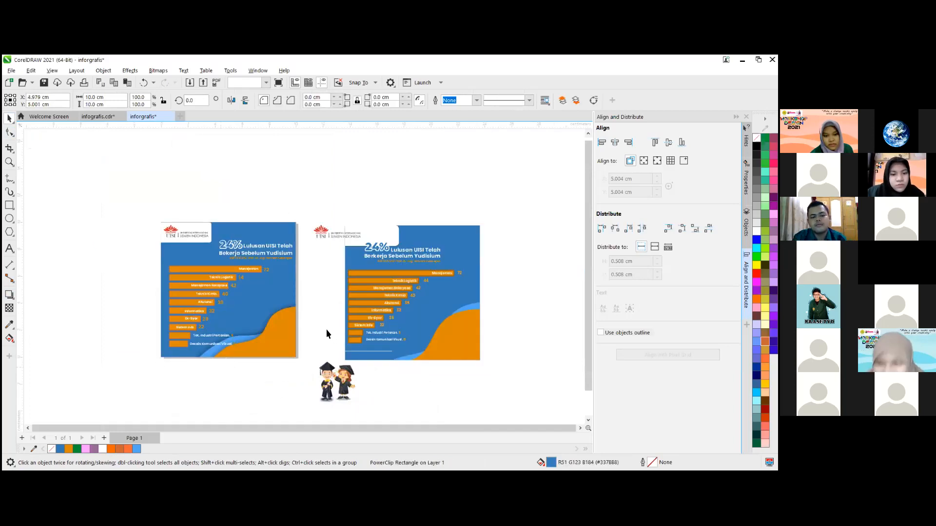
- Edit the PowerClip again, move both shadowed waves together to about X 8.0 cm, Y 0.9 cm, finish, and deselect
scroll(285, 360, "up", 1)
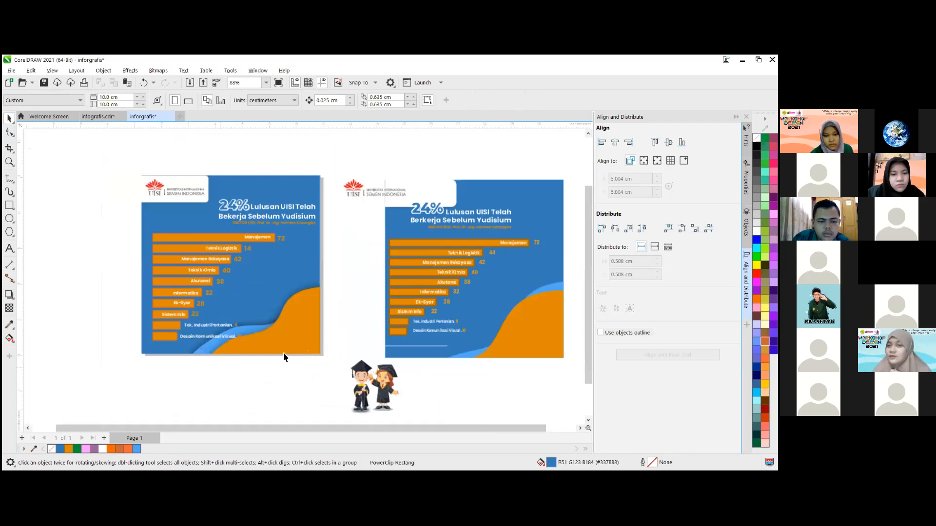
scroll(284, 357, "up", 1)
scroll(313, 330, "up", 1)
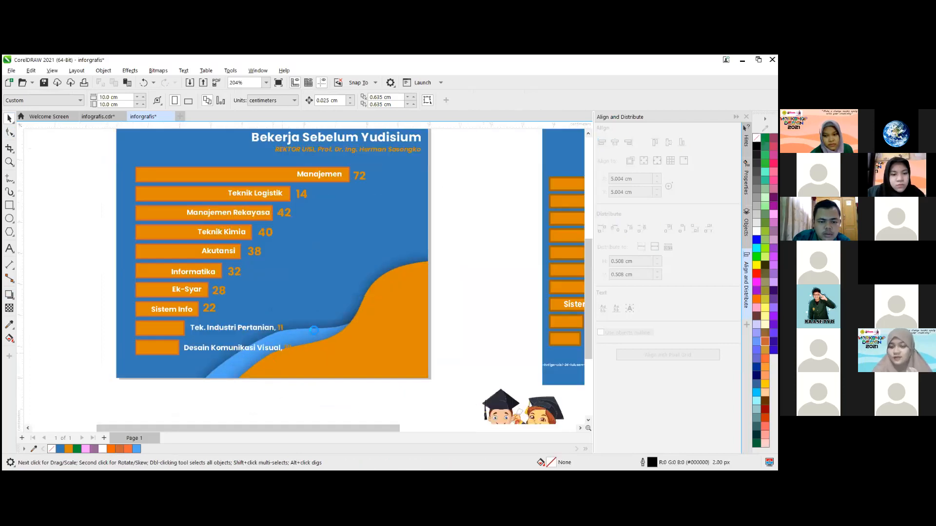
scroll(313, 330, "up", 1)
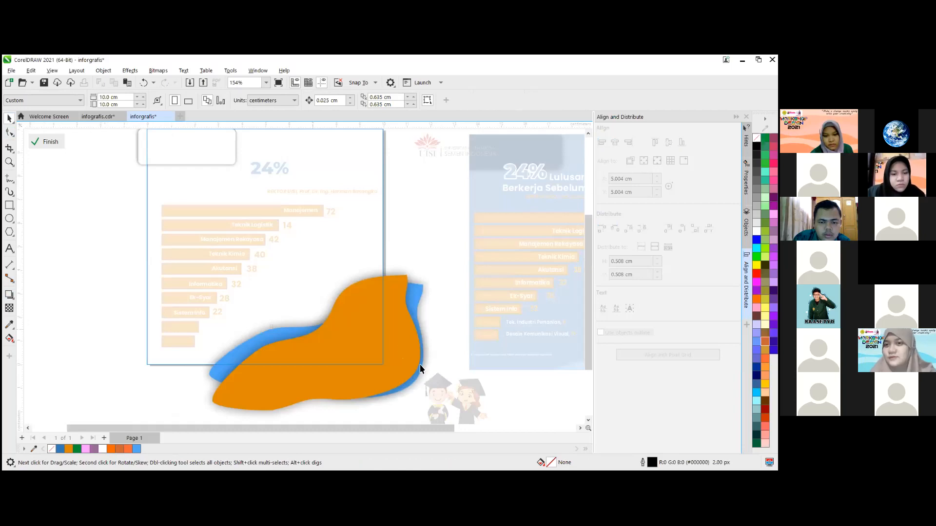
scroll(420, 366, "down", 1)
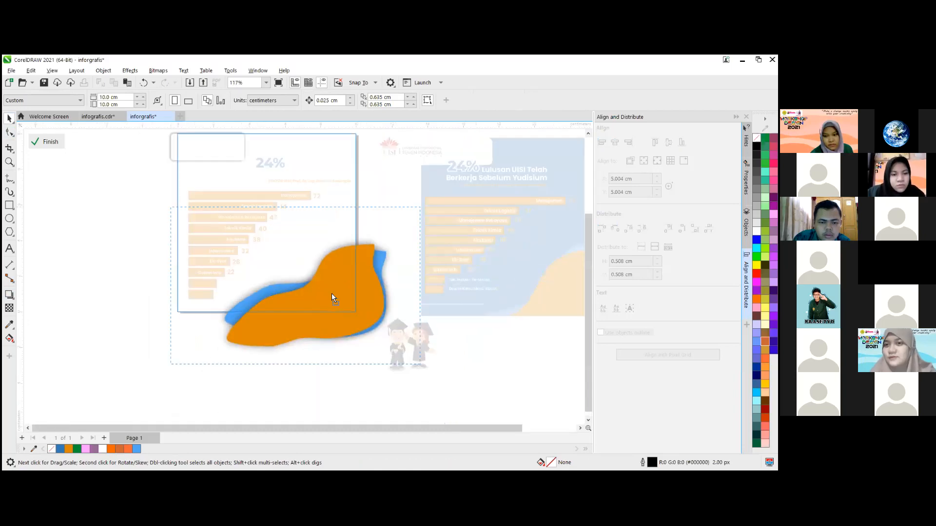
left_click_drag(420, 364, 170, 207)
scroll(330, 295, "up", 1)
left_click(49, 142)
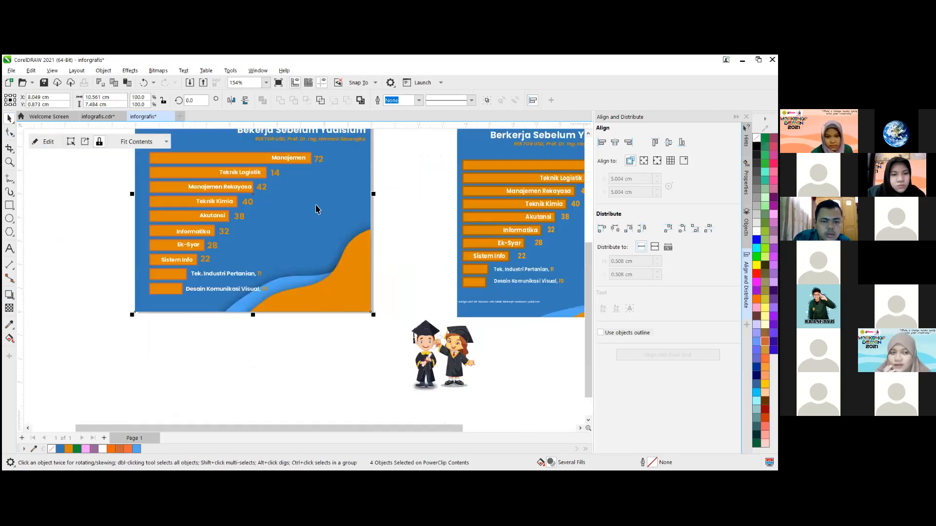
key("Escape")
scroll(464, 380, "down", 3)
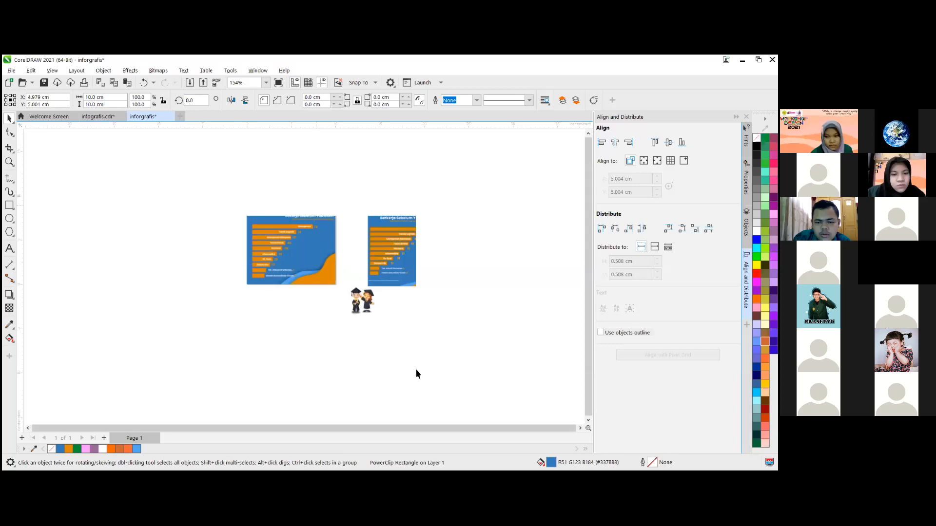
left_click(408, 385)
- Import the girl and boy graduate images at about 1.7 cm square below the page, and move the boy onto the blue background
scroll(408, 385, "up", 2)
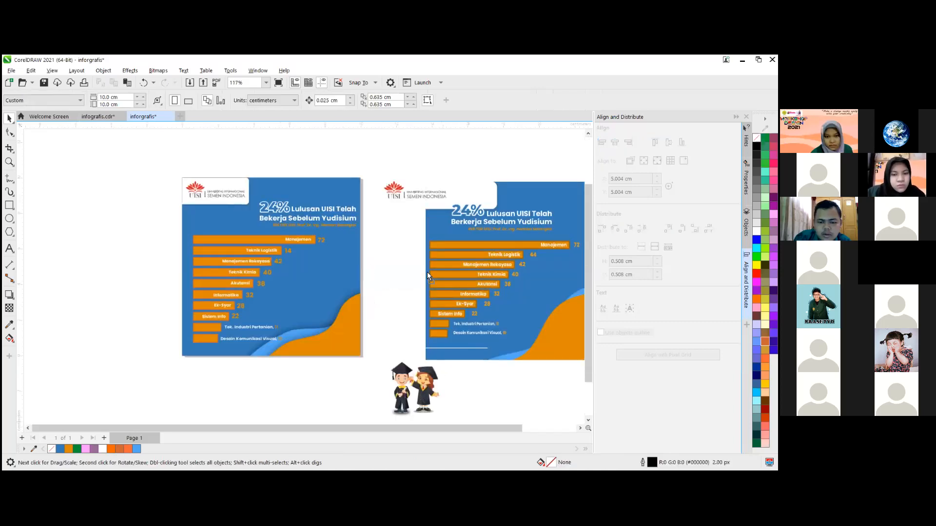
scroll(412, 404, "up", 1)
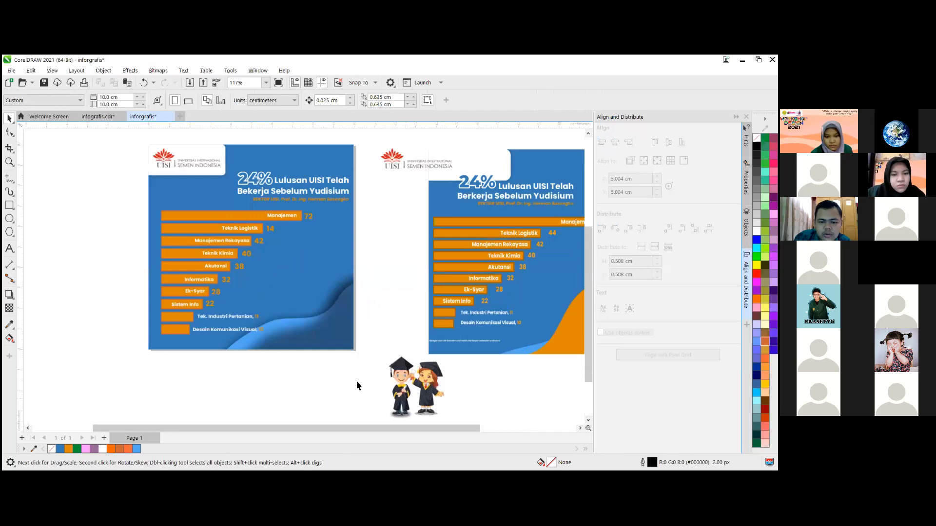
scroll(411, 396, "up", 1)
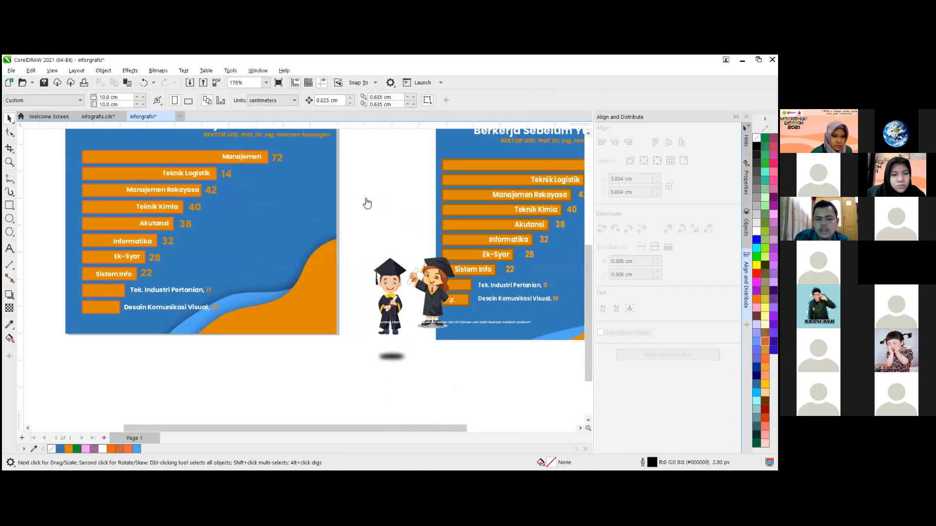
key("ctrl+i")
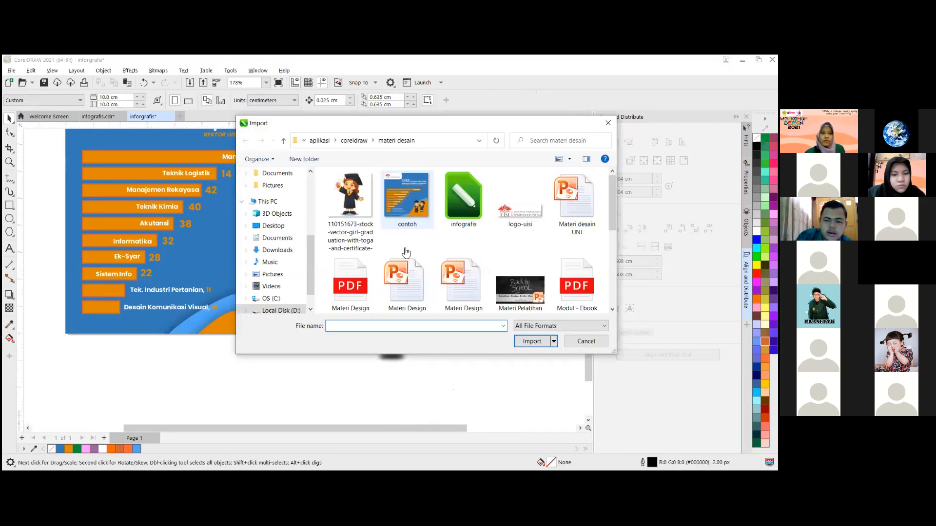
left_click(523, 342)
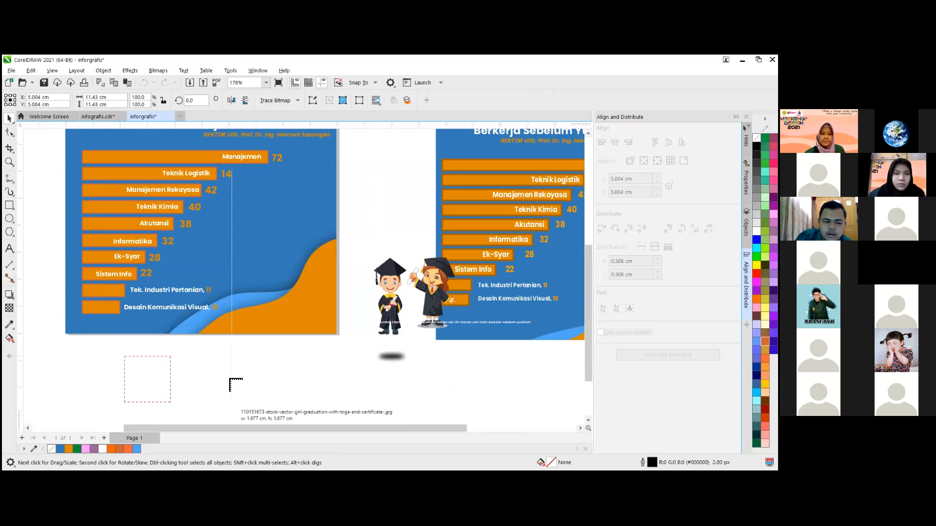
left_click_drag(230, 379, 231, 402)
left_click_drag(197, 356, 267, 402)
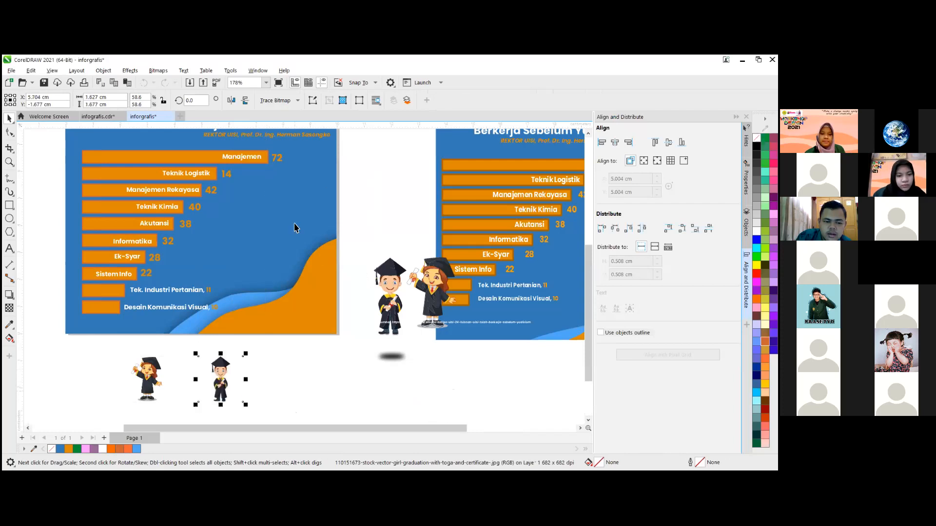
left_click_drag(220, 383, 308, 285)
left_click_drag(328, 250, 252, 255)
- Examine the imported boy bitmap's edges and white background up close, comparing it with the reference's boy graduate
scroll(258, 246, "up", 4)
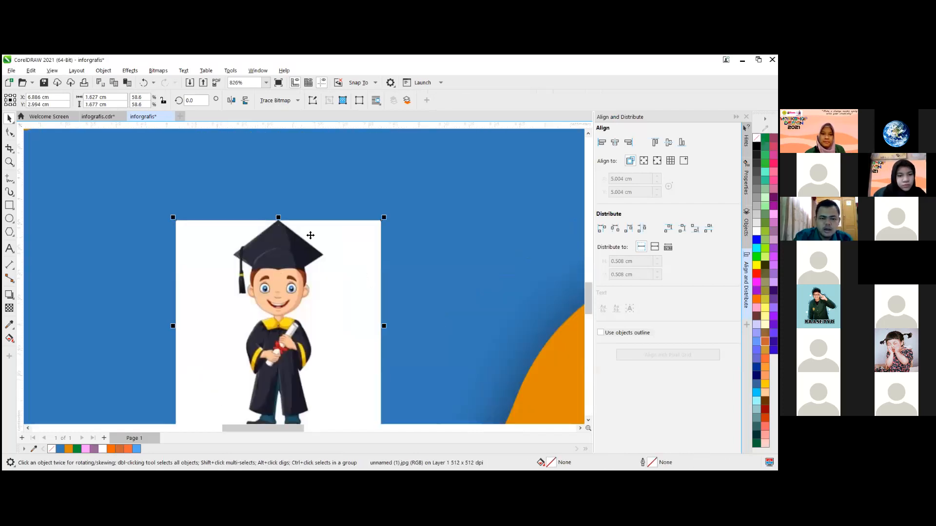
scroll(311, 236, "down", 3)
scroll(311, 235, "up", 5)
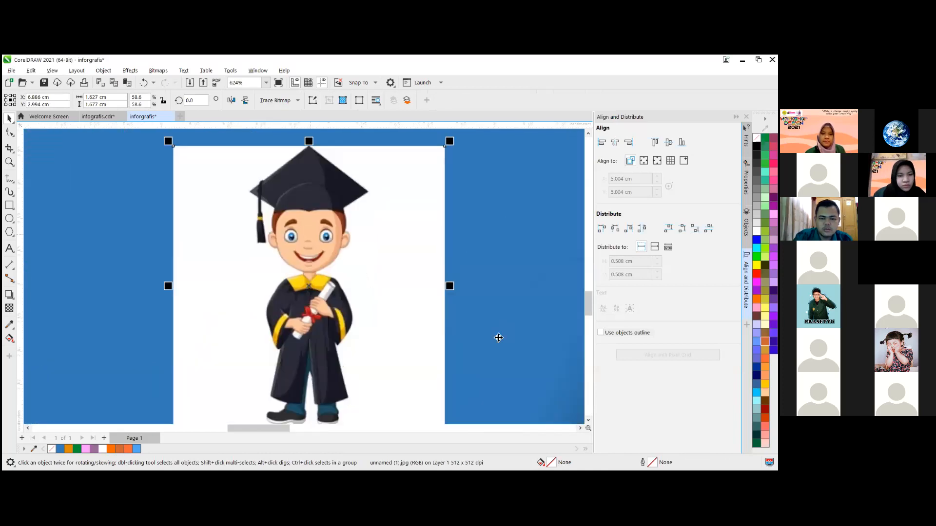
scroll(372, 265, "up", 2)
scroll(294, 249, "up", 1)
scroll(467, 306, "down", 4)
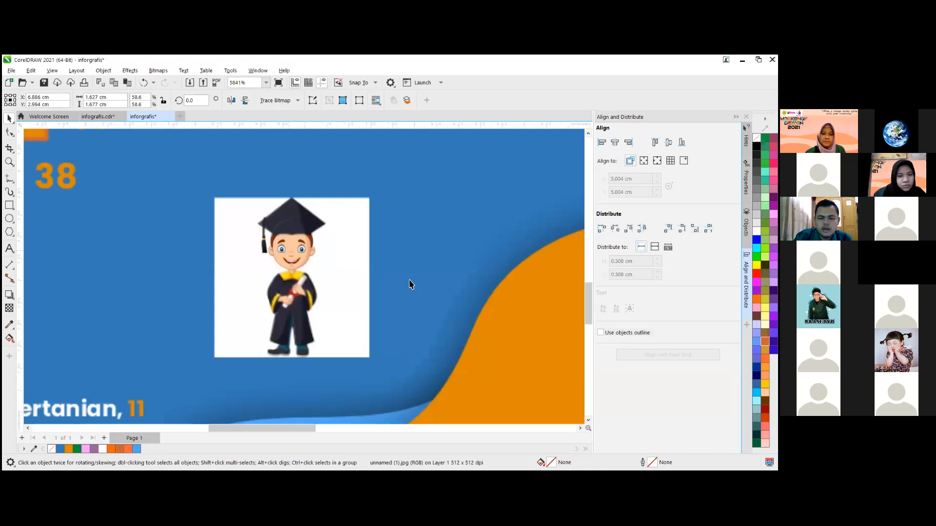
scroll(377, 243, "down", 2)
scroll(355, 289, "up", 3)
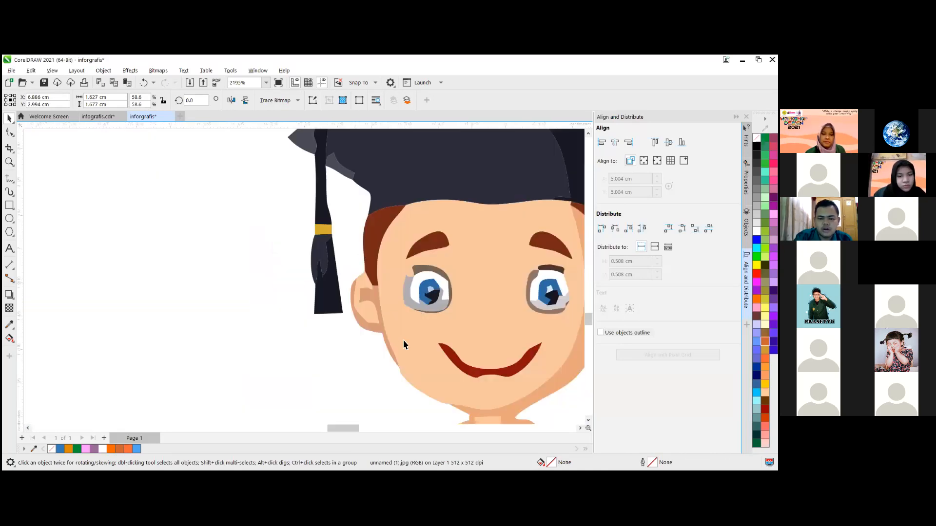
scroll(355, 242, "down", 1)
scroll(410, 258, "down", 1)
scroll(354, 278, "down", 1)
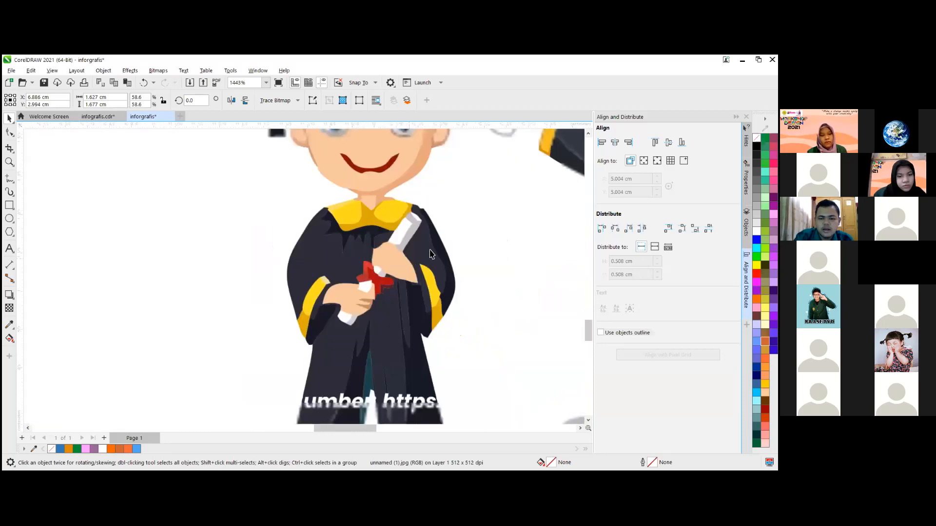
scroll(449, 253, "down", 3)
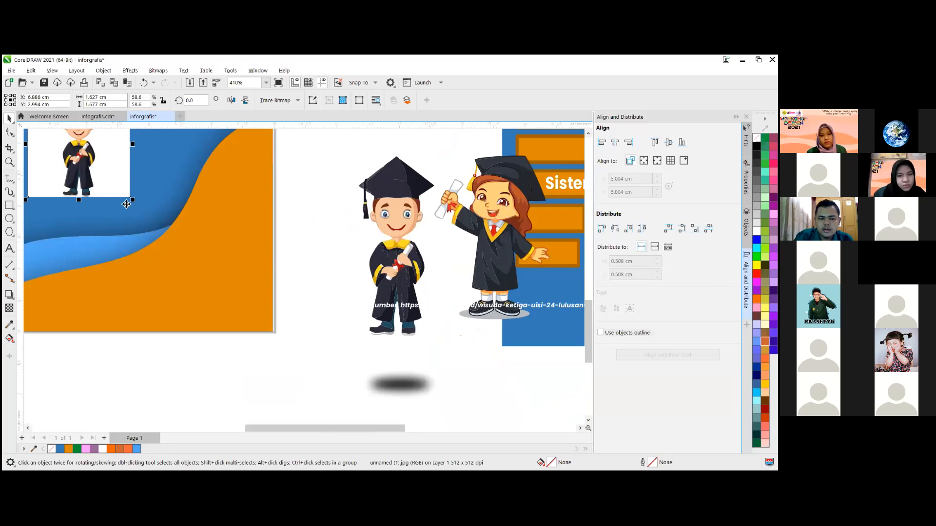
scroll(261, 151, "down", 1)
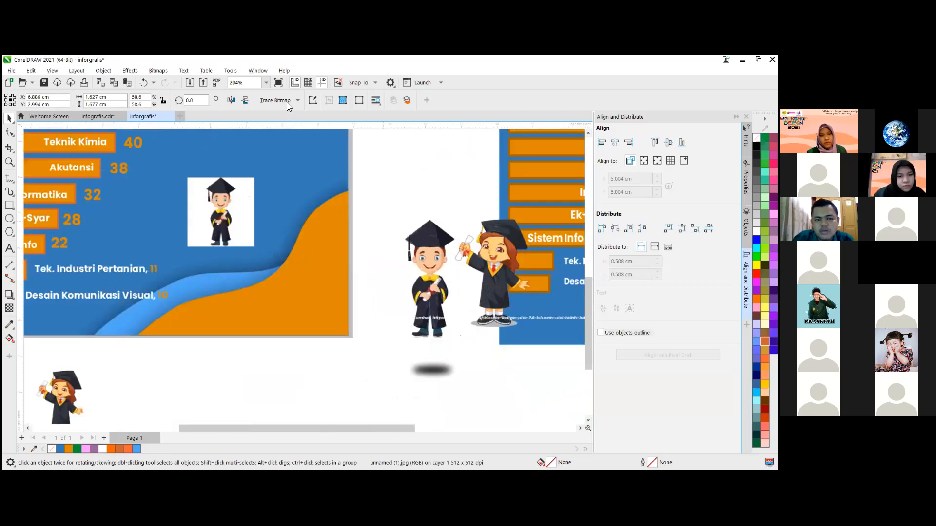
- Outline-trace the boy graduate bitmap as a Logo with Detail 100, and move the traced group beside the original to about X 8.4 cm
left_click(287, 102)
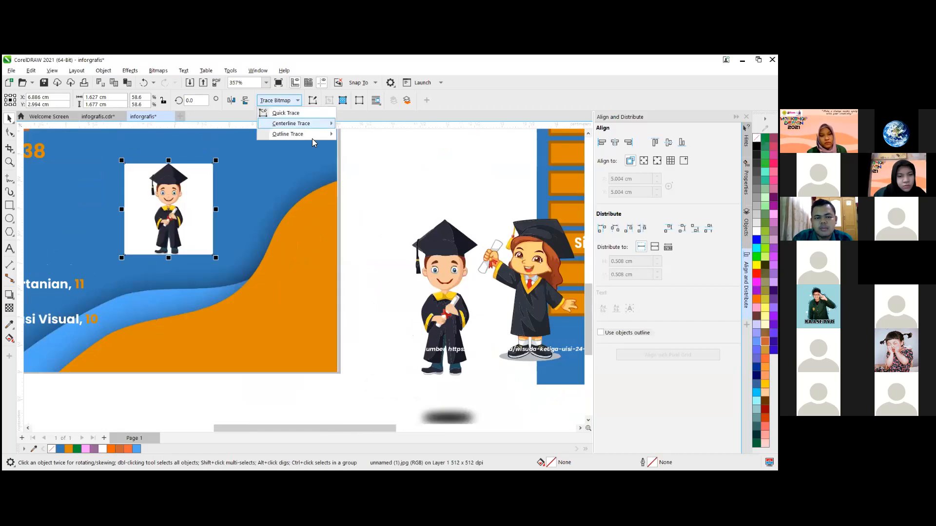
mouse_move(327, 139)
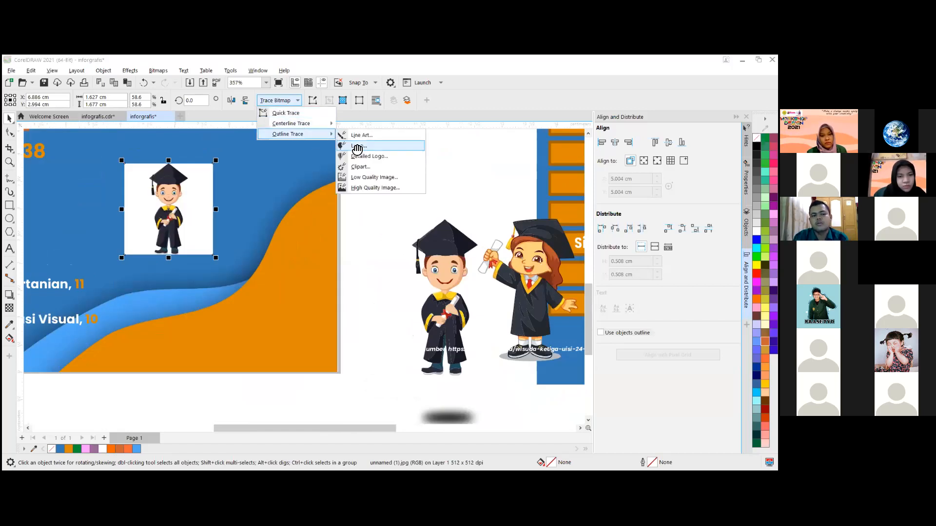
left_click(358, 146)
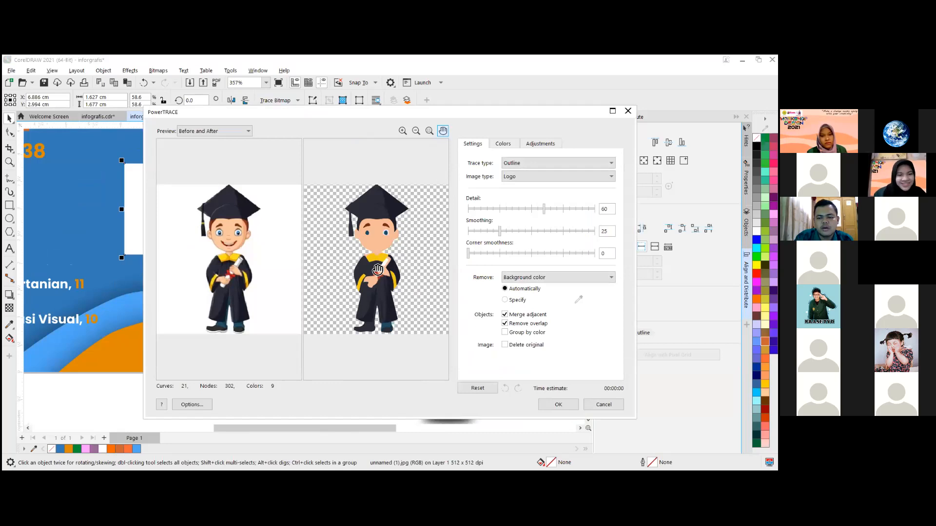
left_click(544, 210)
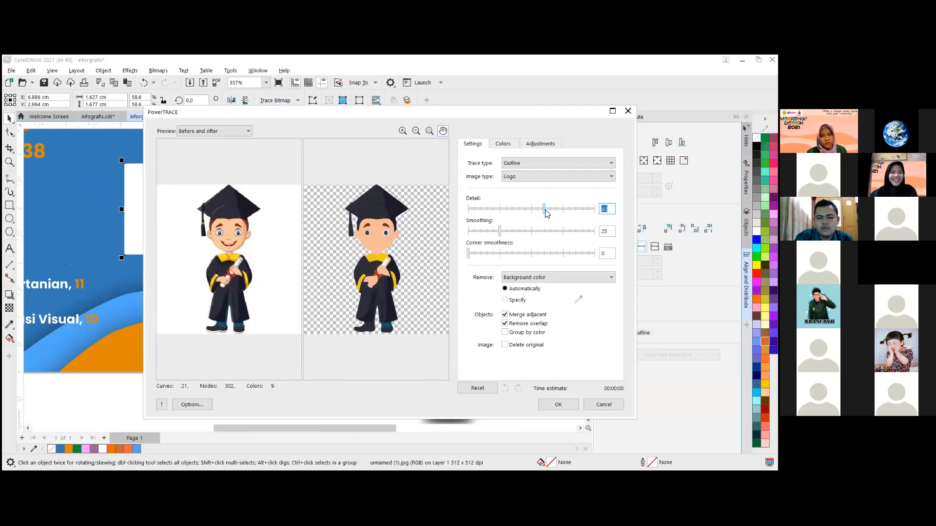
left_click_drag(546, 215, 604, 217)
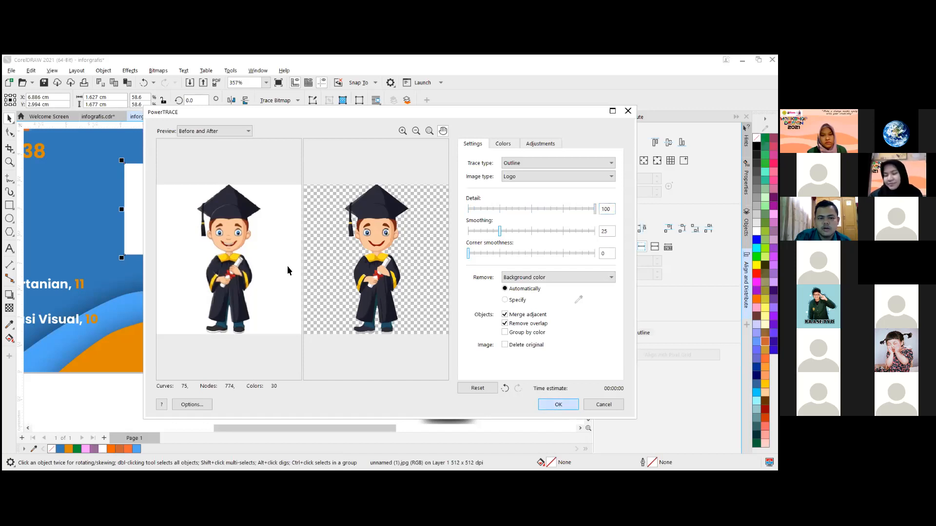
left_click_drag(167, 194, 252, 193)
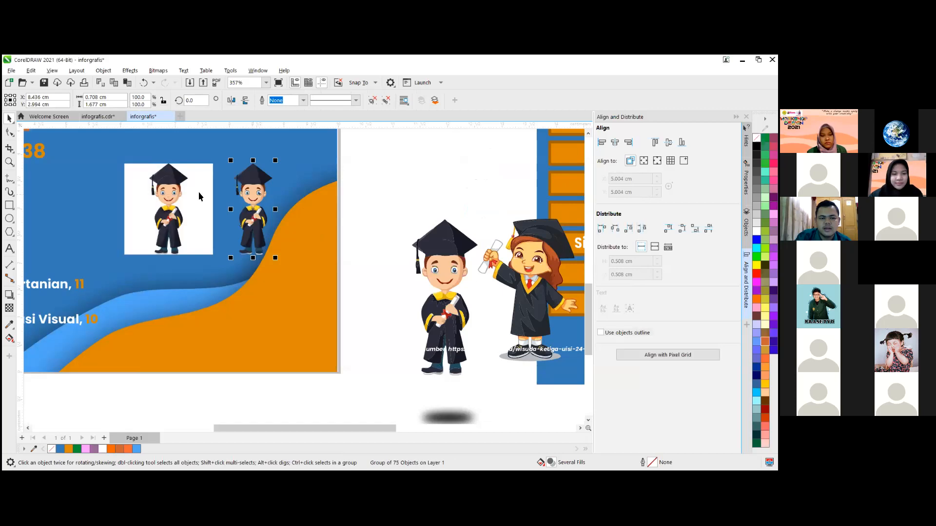
- Compare the original boy bitmap with its traced vector copy up close, examining the eyes, mouth and edges
left_click(183, 192)
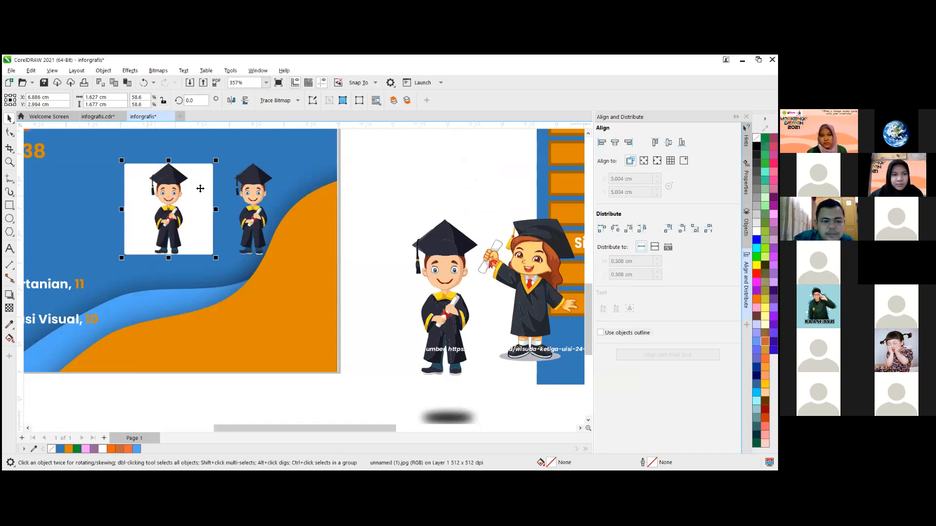
scroll(200, 188, "up", 1)
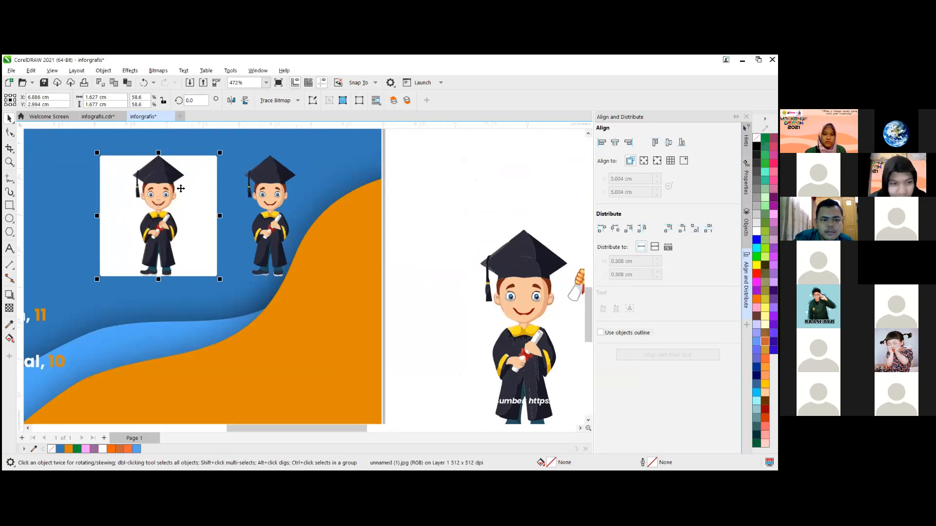
scroll(198, 184, "up", 2)
scroll(197, 184, "up", 2)
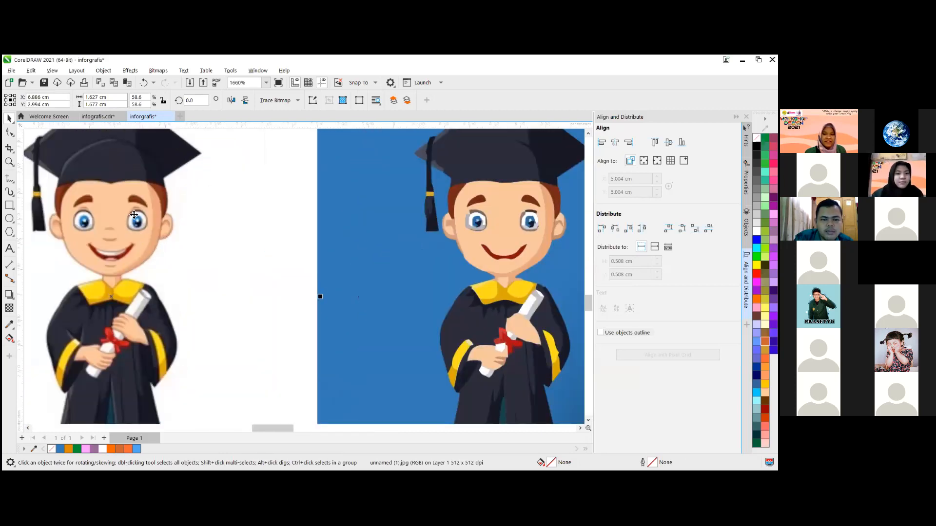
scroll(138, 201, "up", 1)
scroll(147, 215, "up", 2)
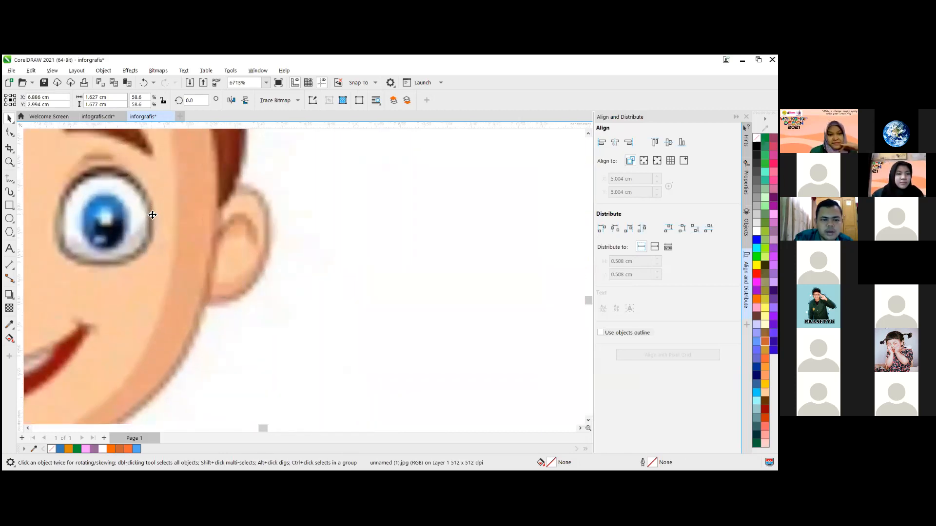
scroll(433, 226, "down", 3)
scroll(415, 225, "up", 2)
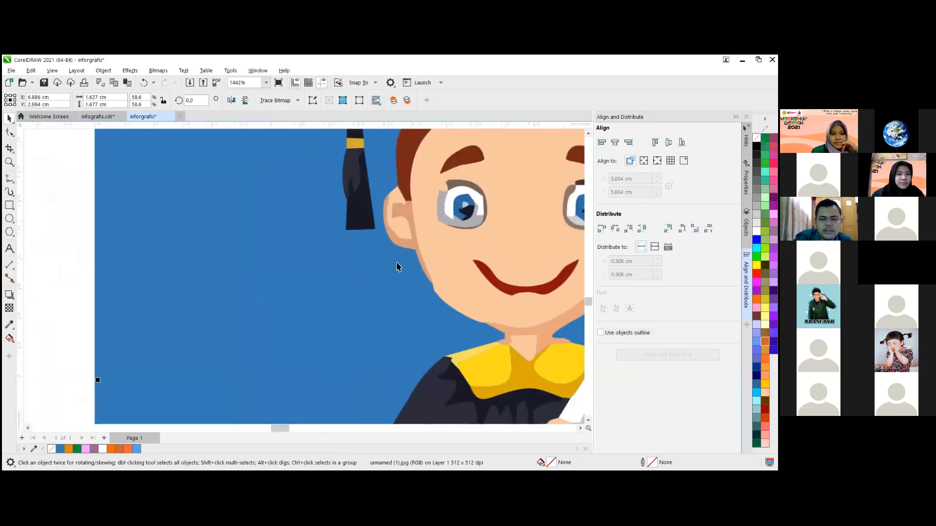
scroll(397, 266, "down", 3)
scroll(367, 266, "down", 7)
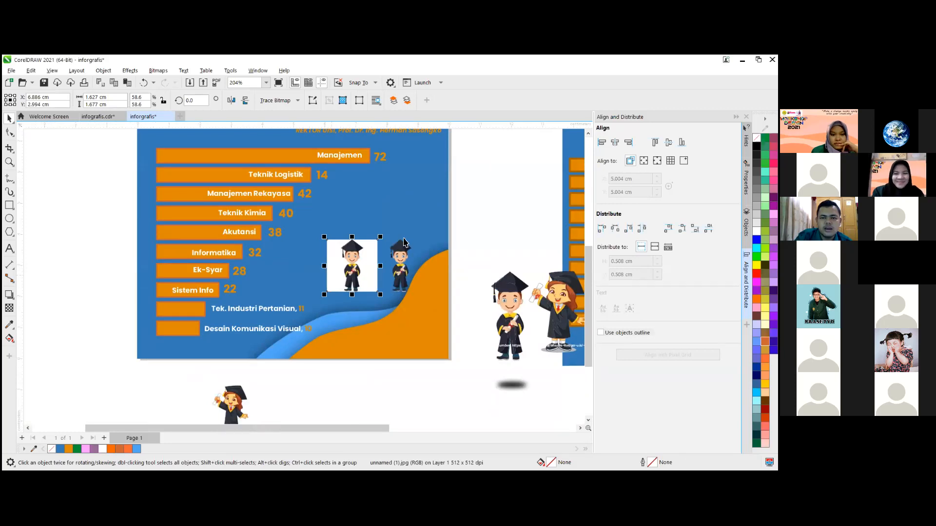
scroll(440, 207, "up", 1)
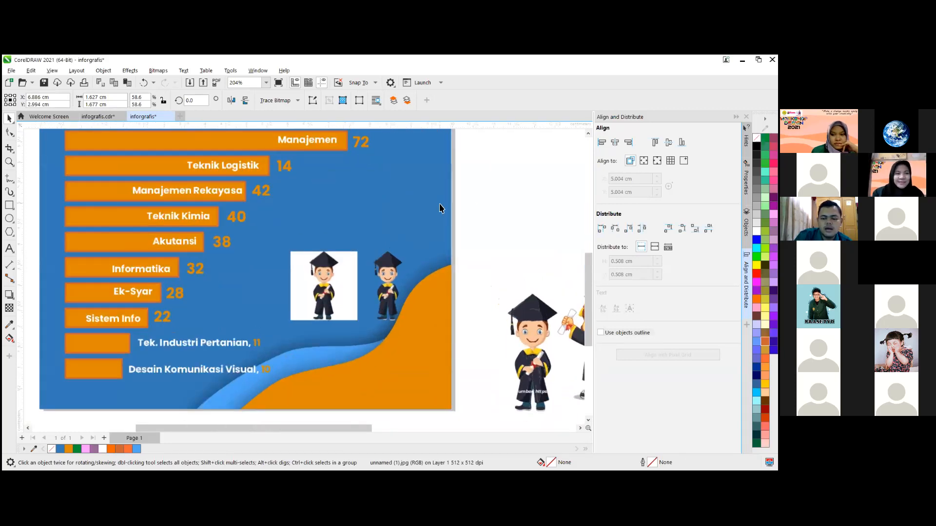
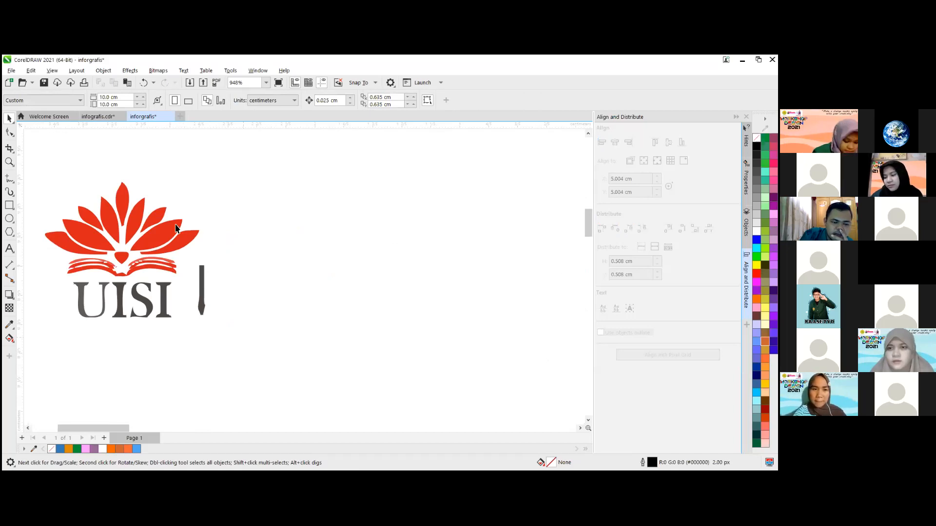
- Try deleting individual pieces of the ungrouped traced UISI logo beside the page, and undo back to the complete grouped logo
key("Delete")
left_click(122, 205)
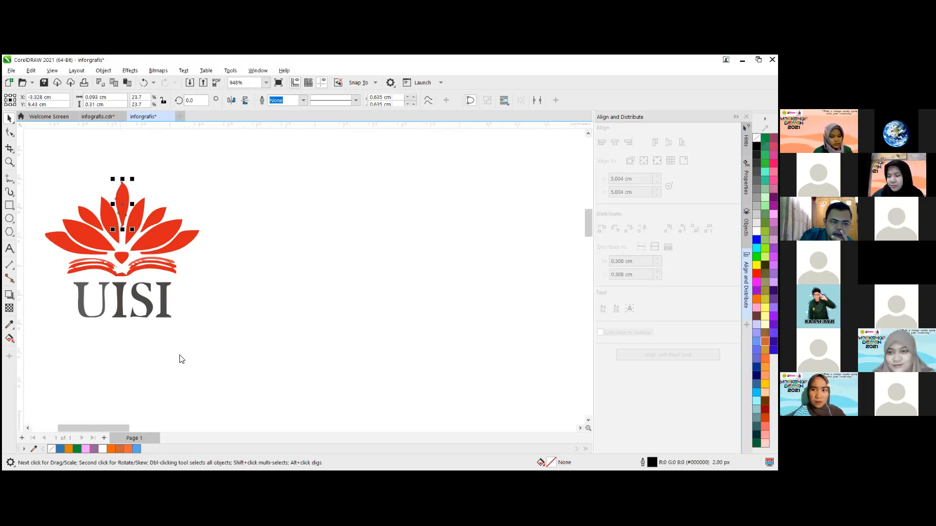
left_click(135, 448)
key("ctrl+z")
key("ctrl+z")
key("ctrl+z")
key("ctrl+z")
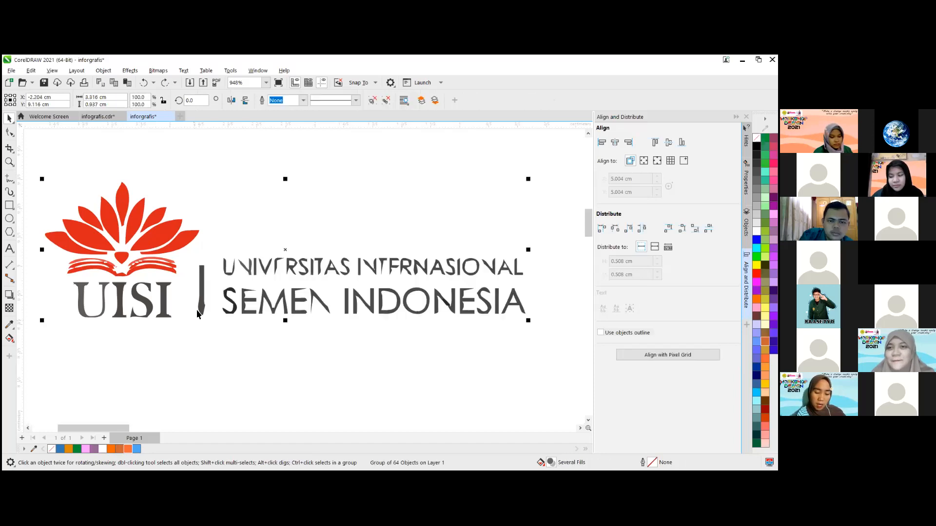
- Delete the whole traced UISI logo group beside the page
scroll(196, 312, "down", 2)
key("Delete")
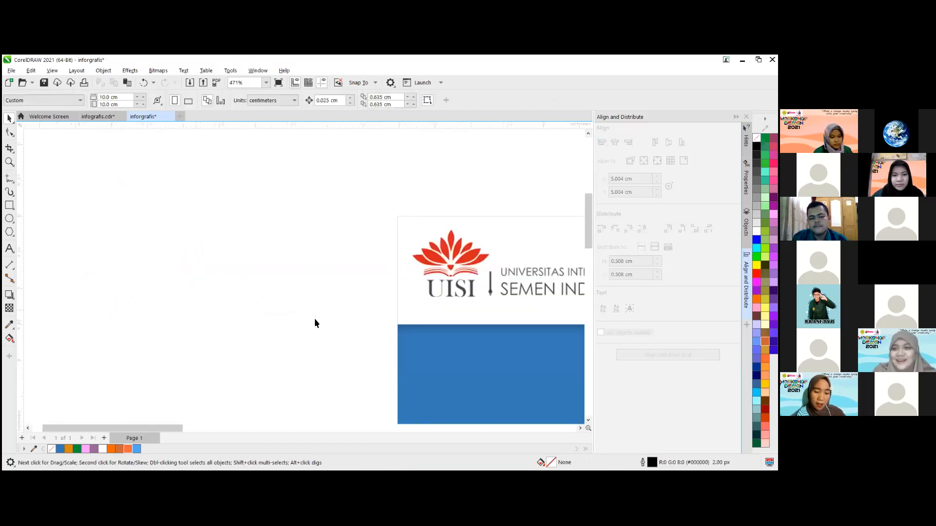
scroll(323, 254, "down", 1)
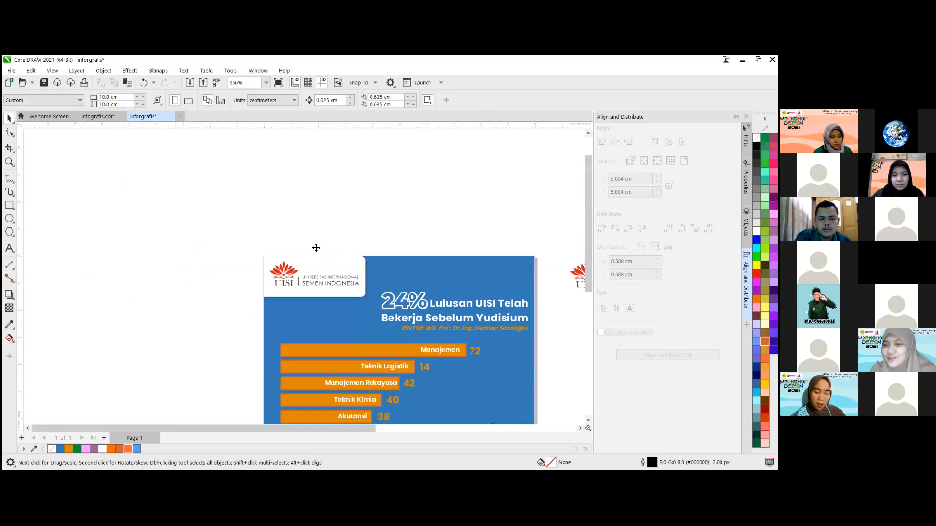
scroll(270, 211, "up", 1)
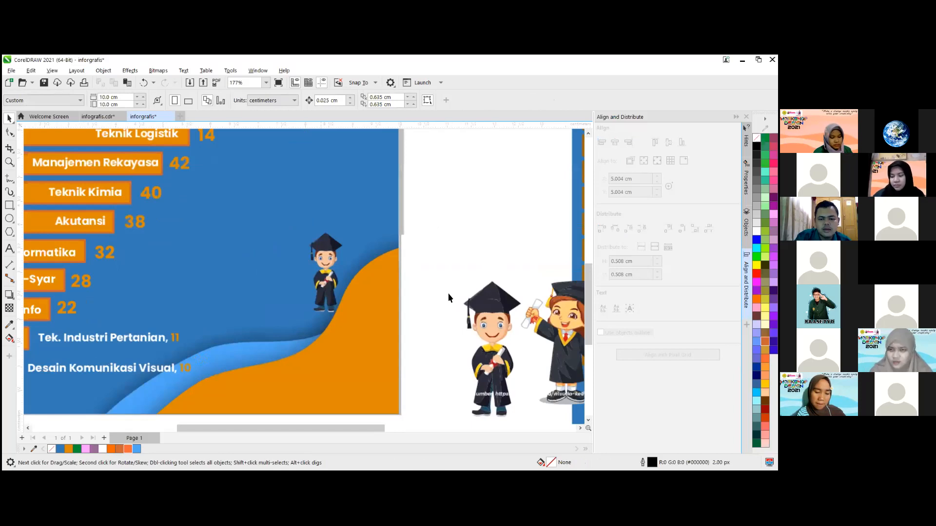
- Enlarge the traced boy graduate on the blue background to about 1.3 × 3.1 cm
left_click(326, 273)
left_click_drag(310, 233, 280, 163)
left_click_drag(309, 225, 291, 233)
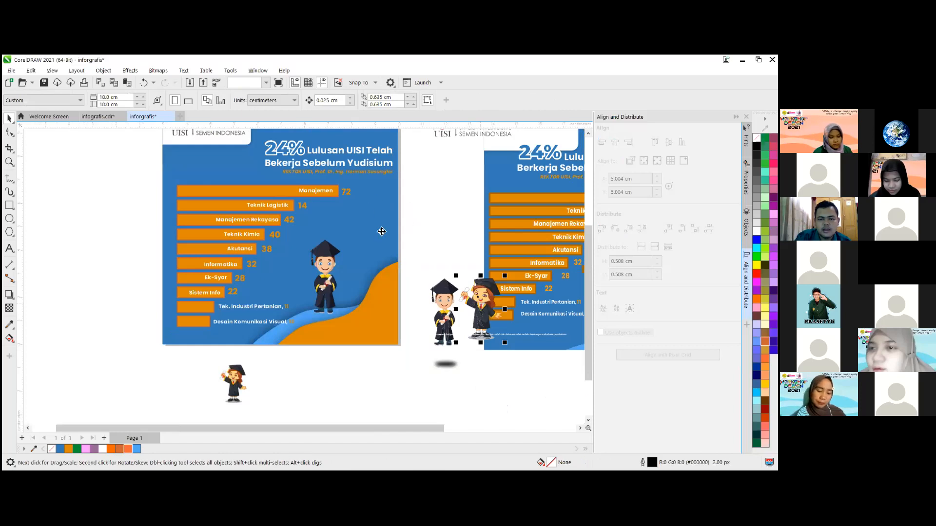
- Move the girl graduate bitmap onto the blue background beside the boy and enlarge it to about 2.7 cm square
left_click_drag(251, 390, 382, 232)
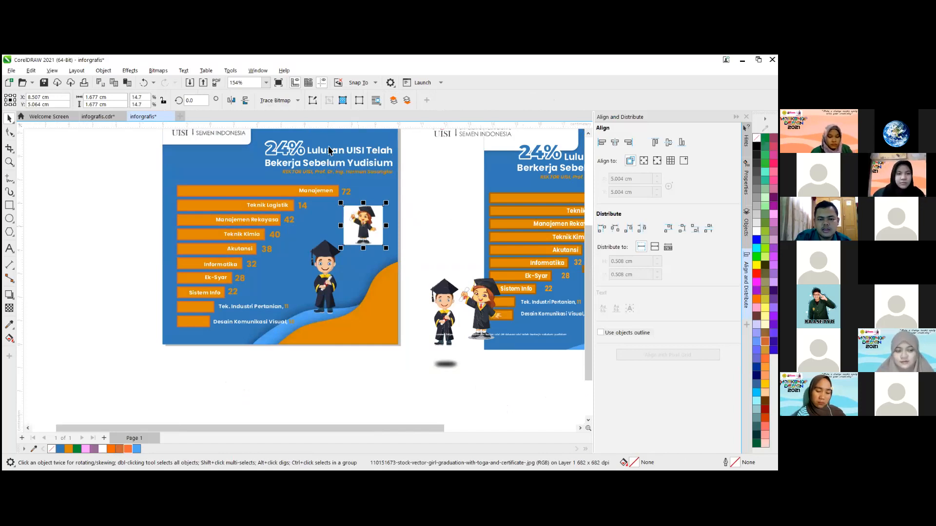
scroll(309, 132, "up", 1)
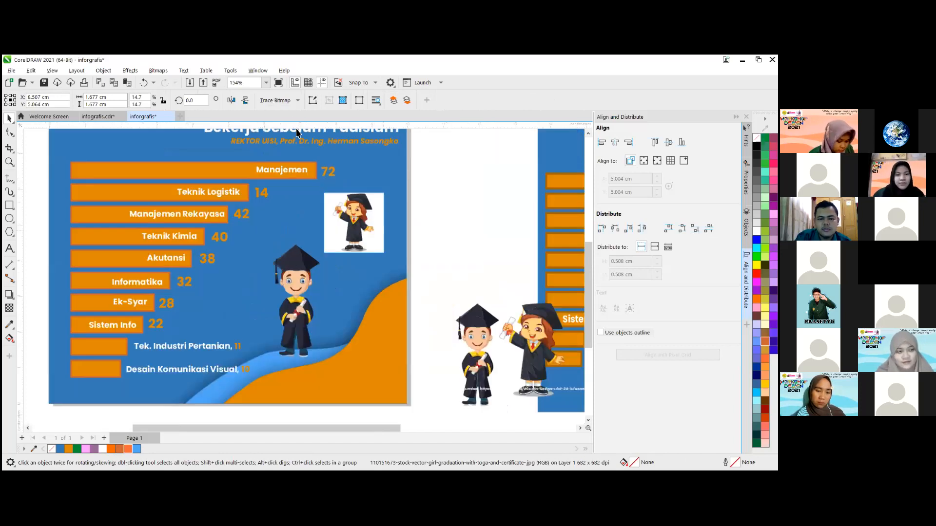
scroll(348, 141, "up", 1)
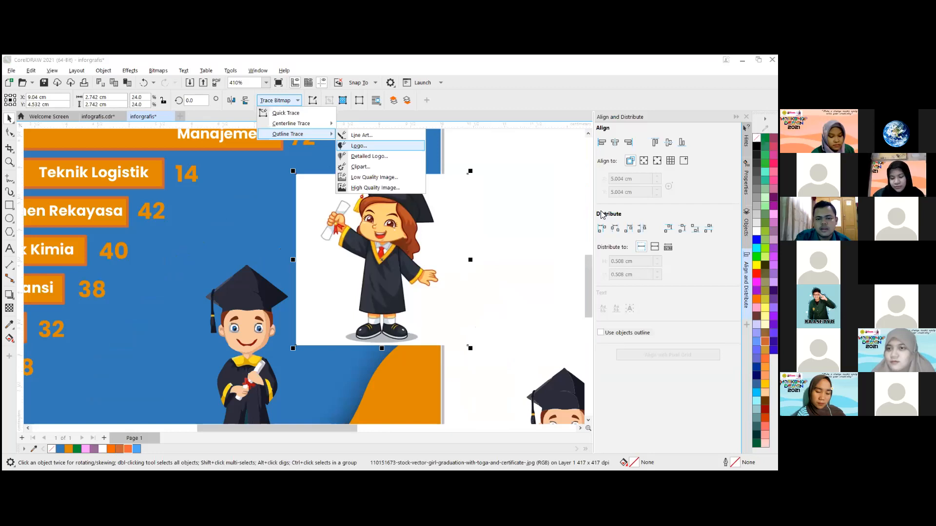
- Outline-trace the girl graduate bitmap as a Logo with Detail 100
key("Return")
left_click_drag(593, 209, 603, 213)
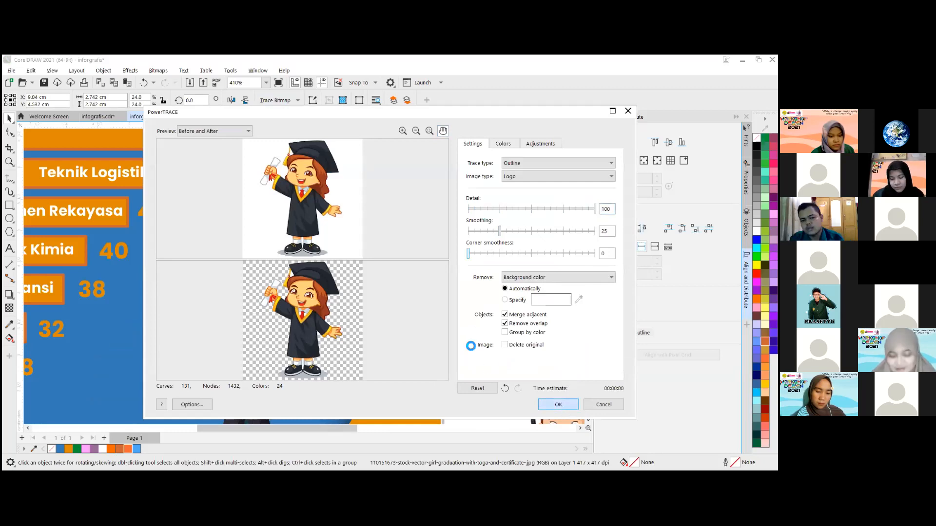
key("Return")
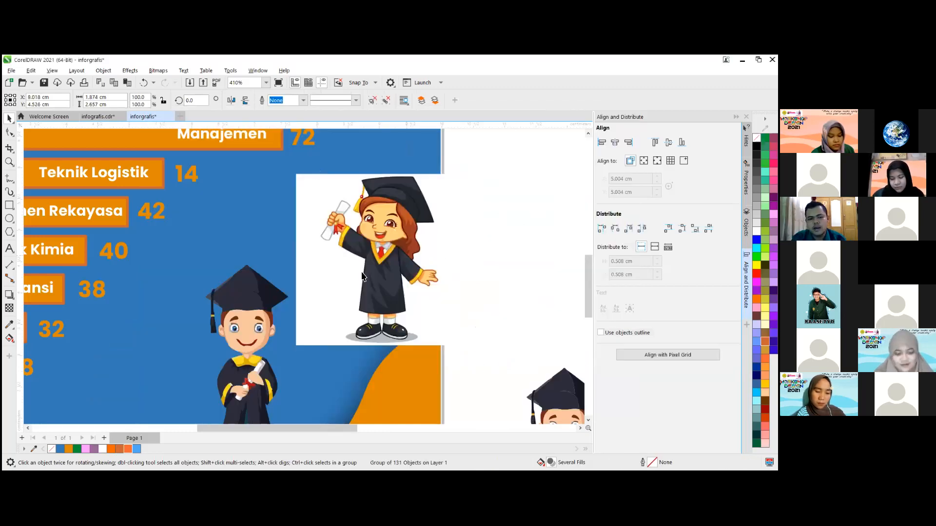
- Move the traced girl graduate off the original bitmap onto the blue background, and delete the original bitmap
left_click_drag(398, 263, 240, 261)
left_click(392, 262)
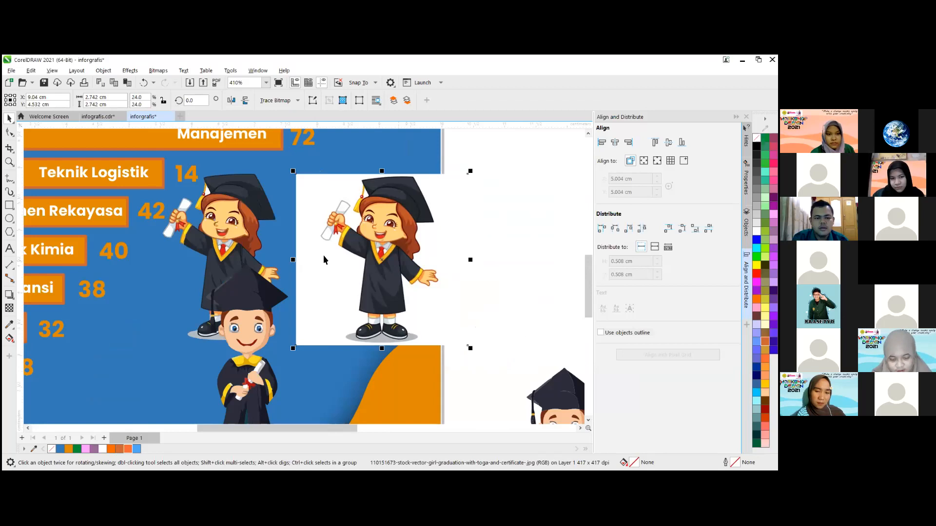
key("Delete")
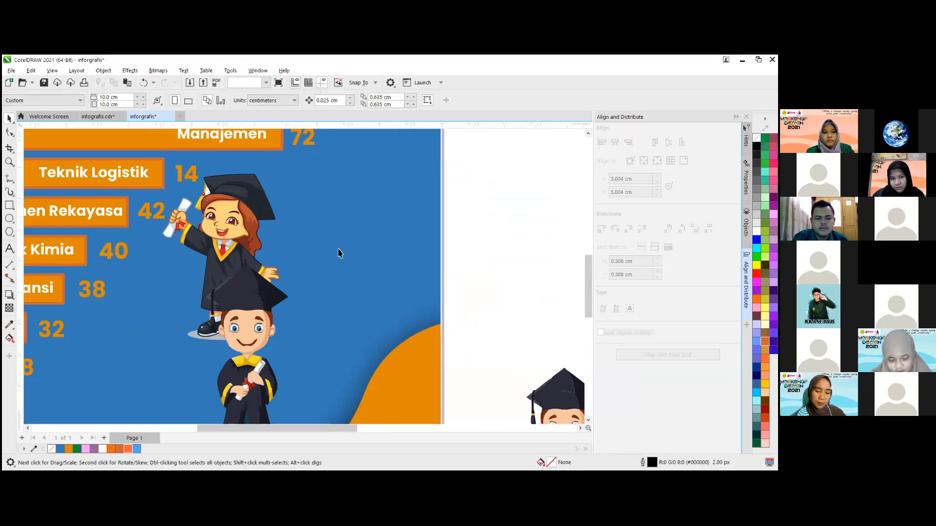
- Position the traced girl graduate to the right of the boy over the orange wave, at about X 8.6 cm and Y 2.0 cm
left_click_drag(202, 192, 337, 264)
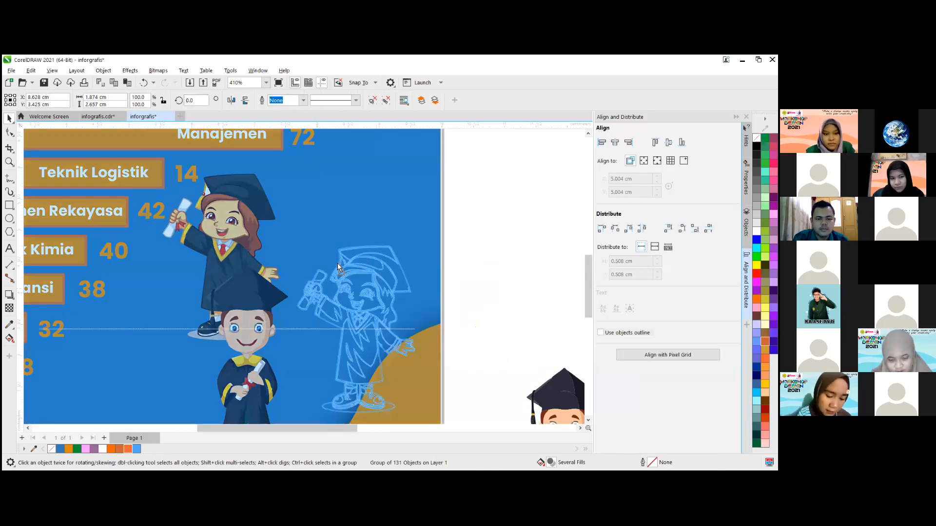
scroll(293, 267, "down", 3)
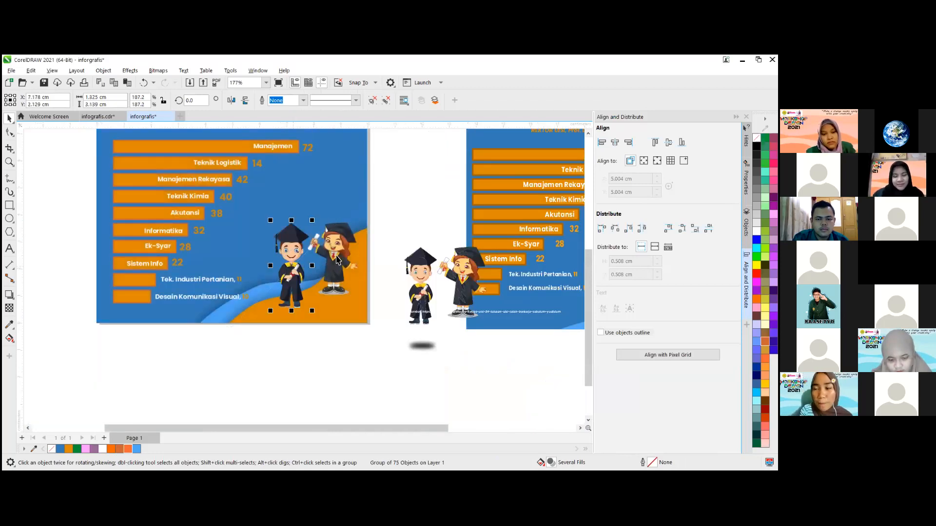
key("Escape")
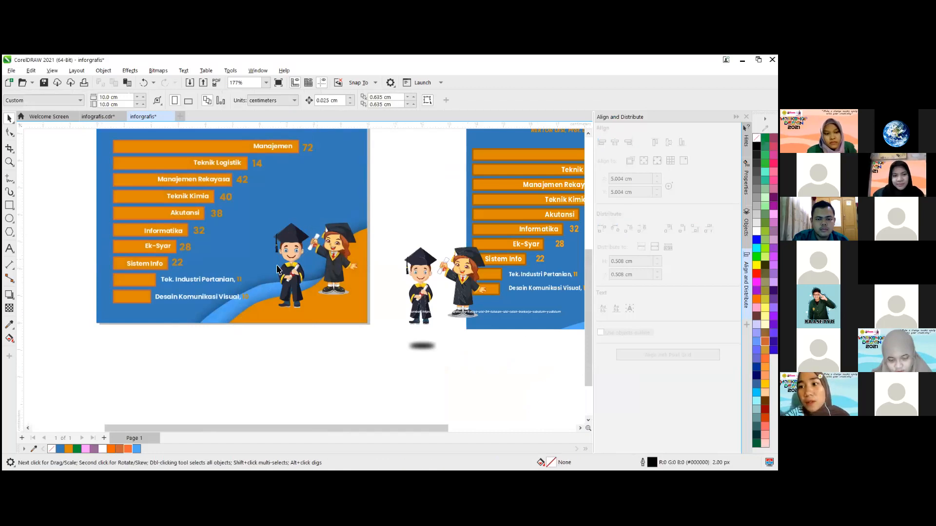
scroll(360, 241, "up", 2)
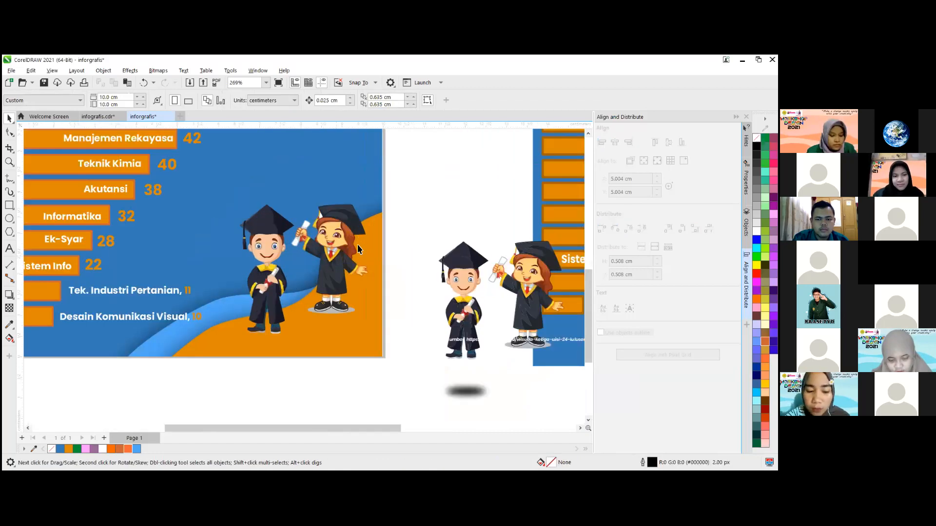
left_click(313, 301)
scroll(281, 268, "down", 8)
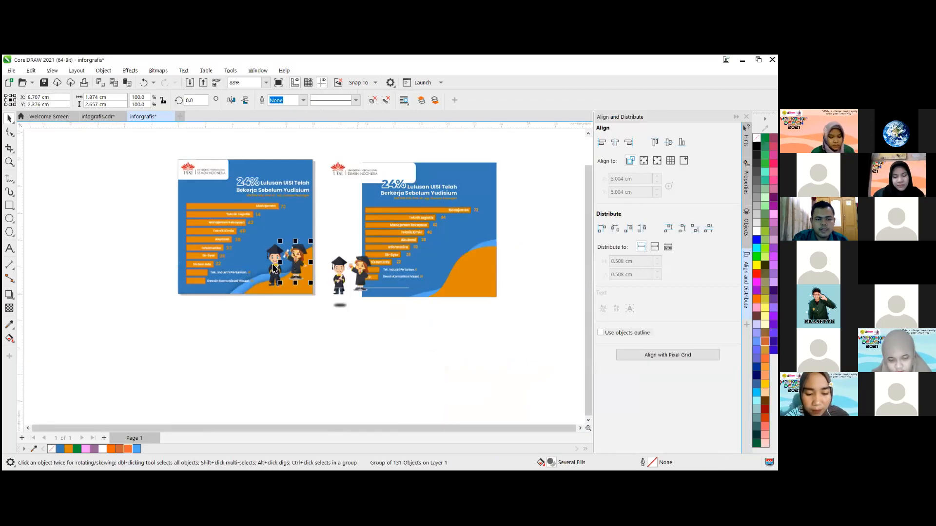
scroll(359, 236, "up", 2)
scroll(212, 298, "up", 1)
left_click(237, 285)
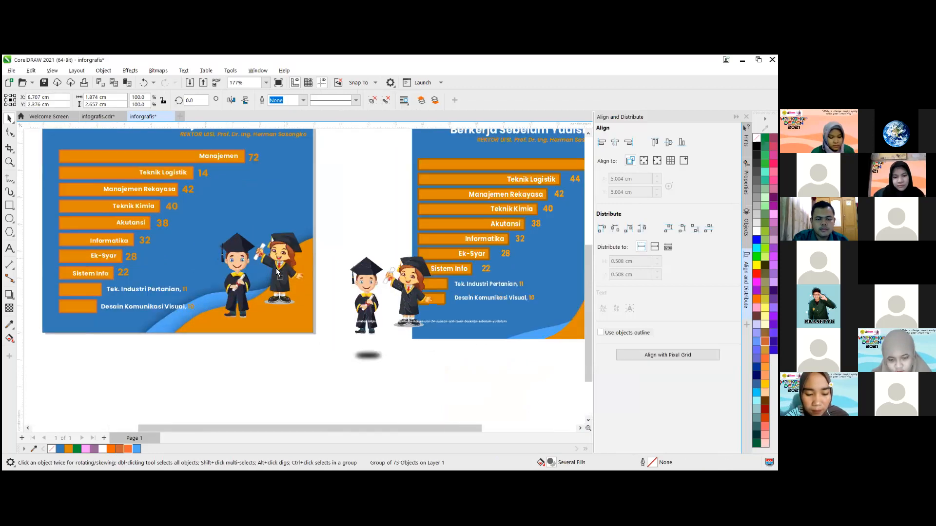
left_click_drag(276, 275, 272, 285)
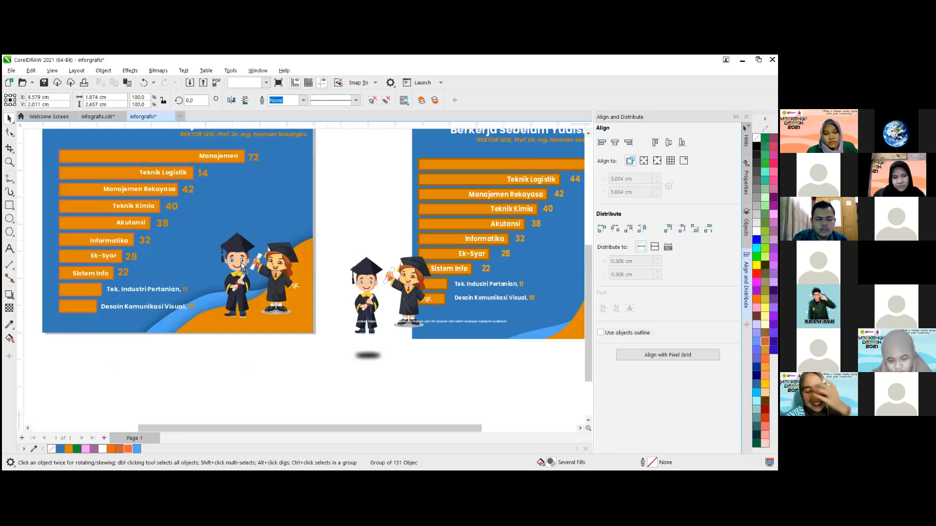
- Move the boy graduate to the right onto the orange wave and place the girl to his left at about X 7.0 cm, Y 1.8 cm
left_click_drag(241, 262, 284, 260)
left_click_drag(289, 253, 246, 257)
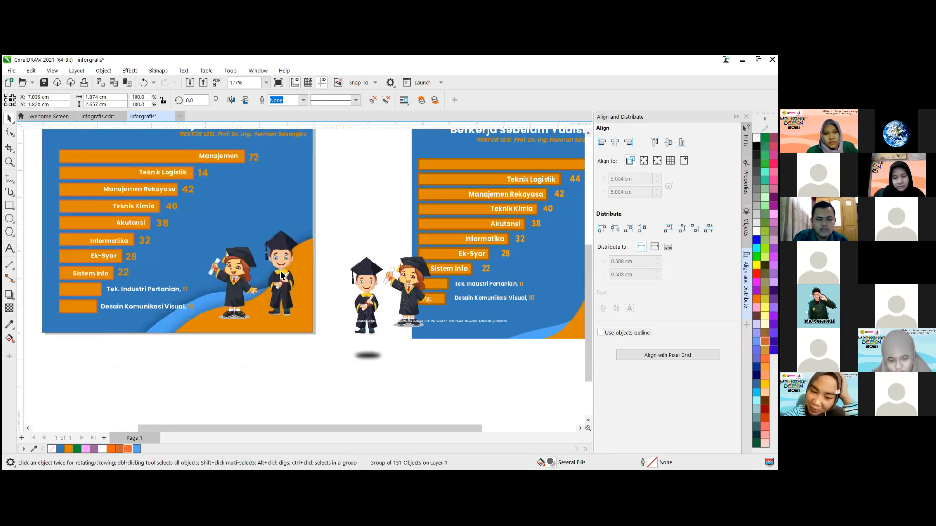
key("Escape")
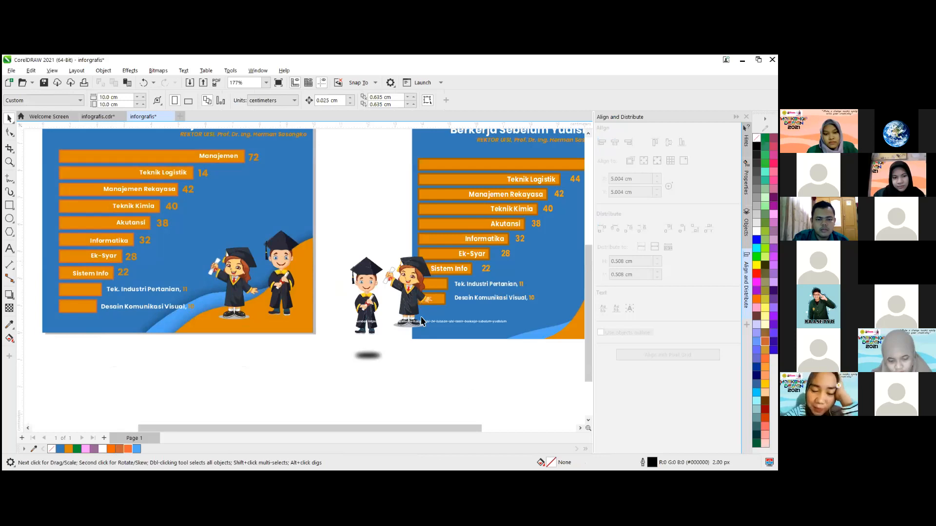
- Move the reference's blurred shadow ellipse slightly closer to the page, to about X 11.5 cm, Y -0.5 cm
scroll(422, 318, "down", 1)
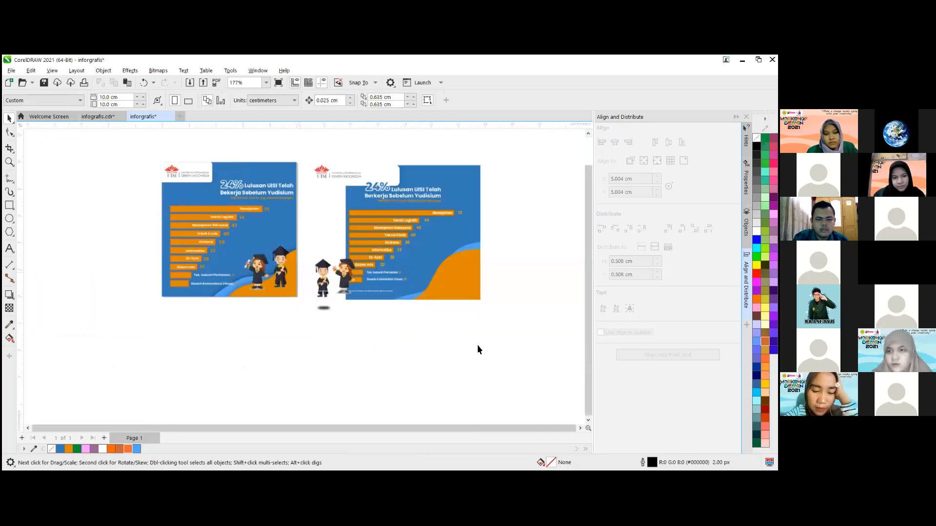
scroll(432, 323, "up", 1)
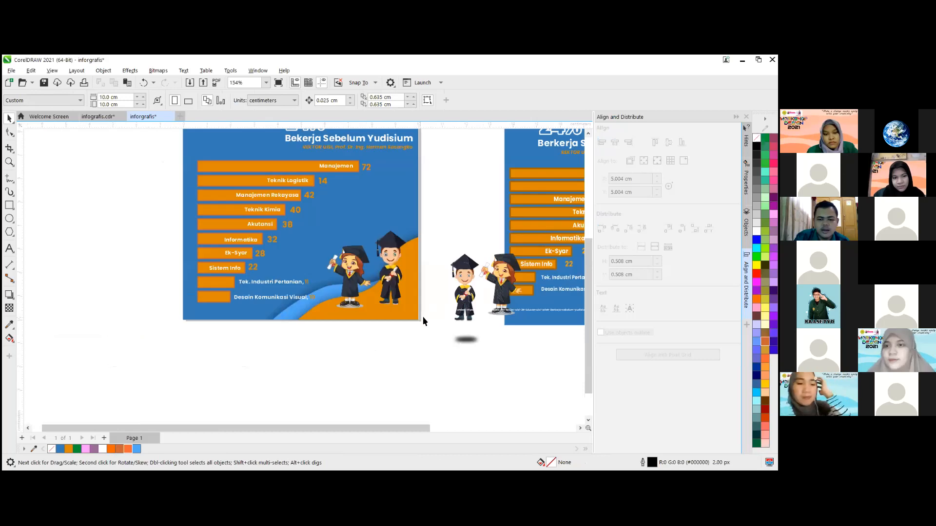
scroll(461, 338, "up", 1)
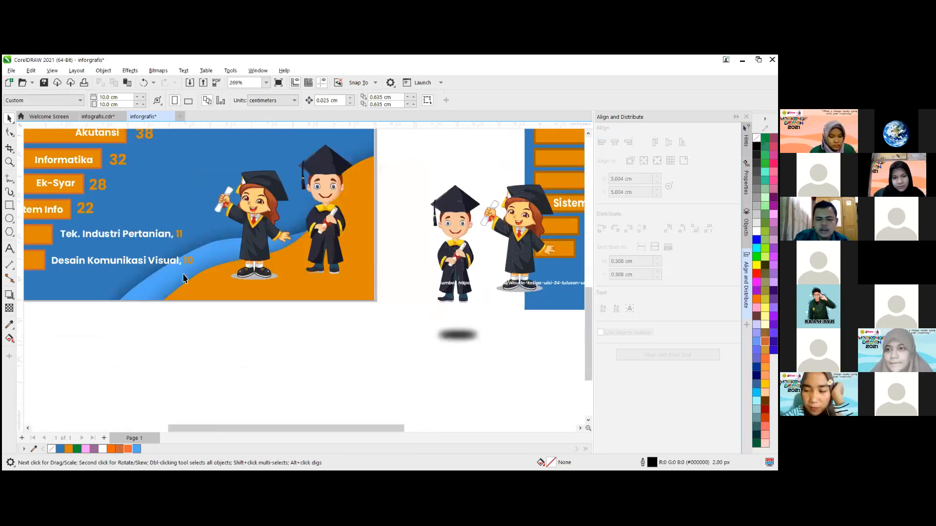
key("ctrl+z")
key("ctrl+z")
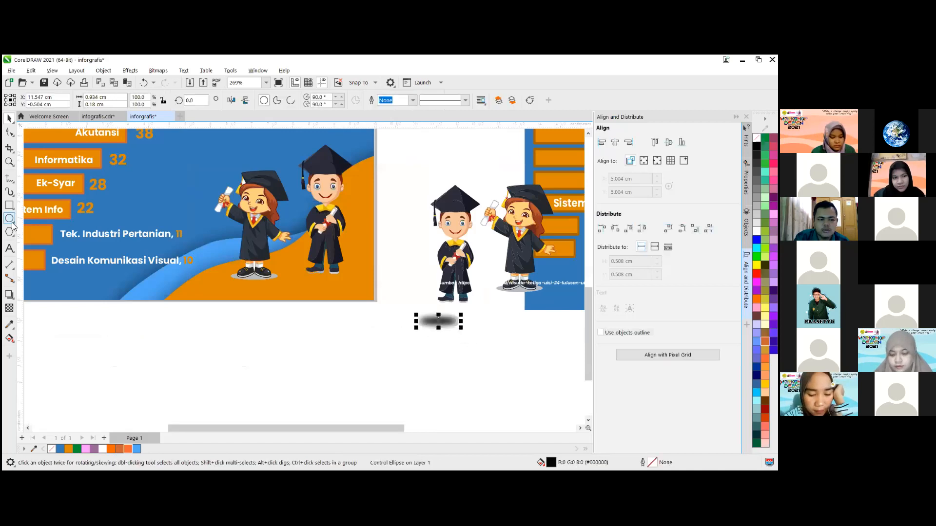
- Draw an ellipse about 0.88 × 0.18 cm beneath the boy graduate's shoes and fill it black
left_click(11, 220)
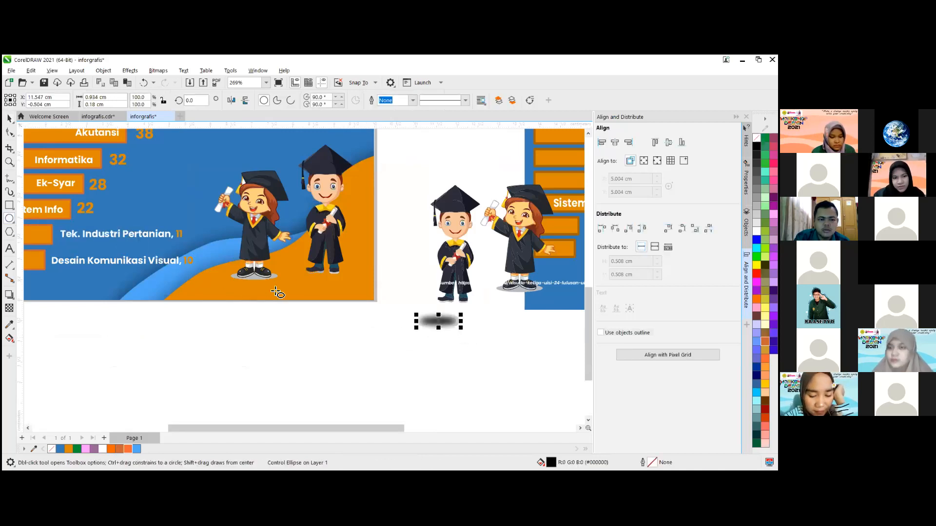
scroll(280, 265, "up", 2)
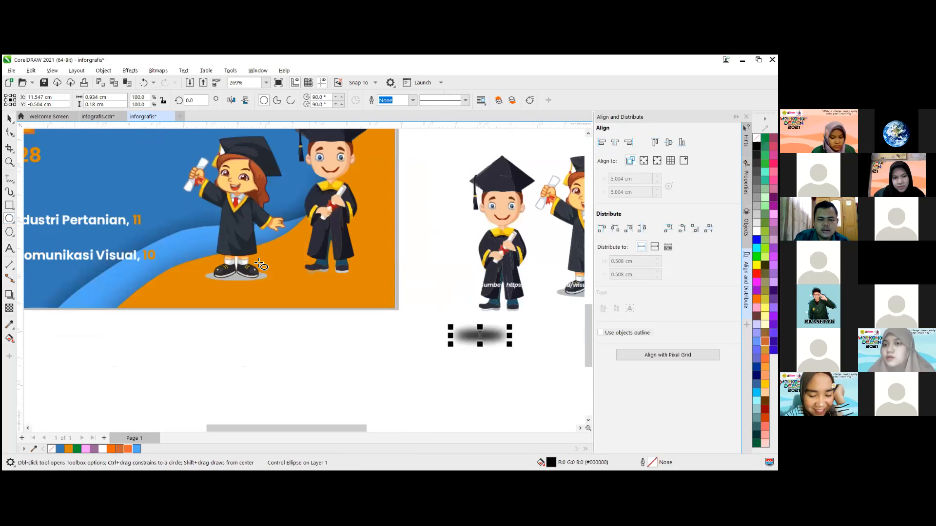
scroll(344, 283, "up", 2)
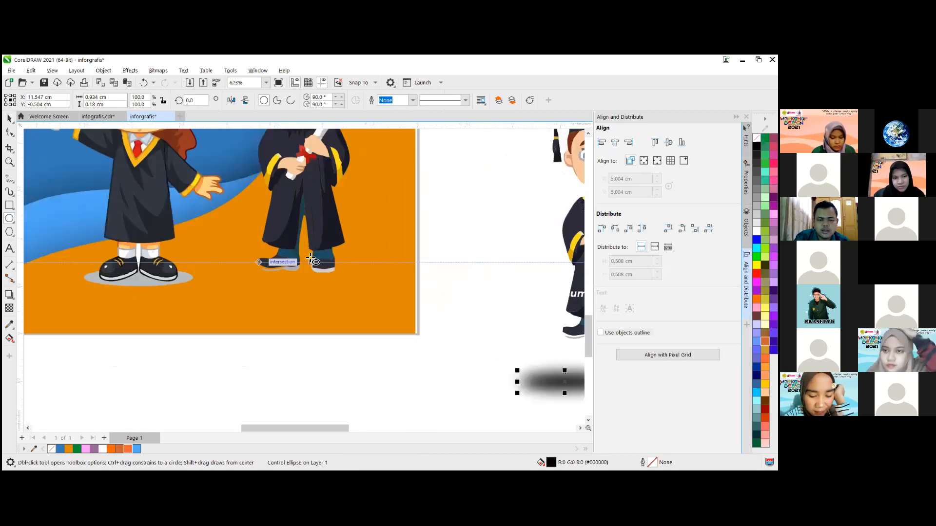
left_click_drag(256, 259, 344, 282)
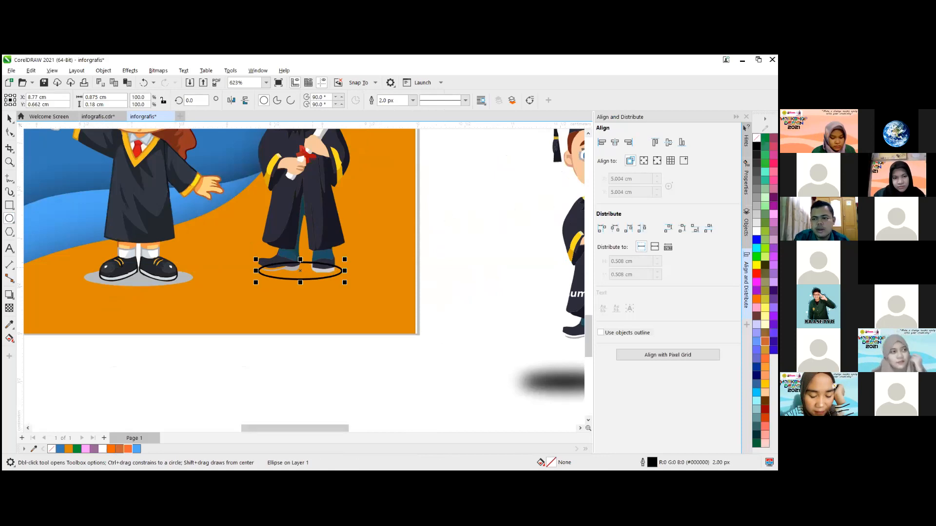
left_click(756, 146)
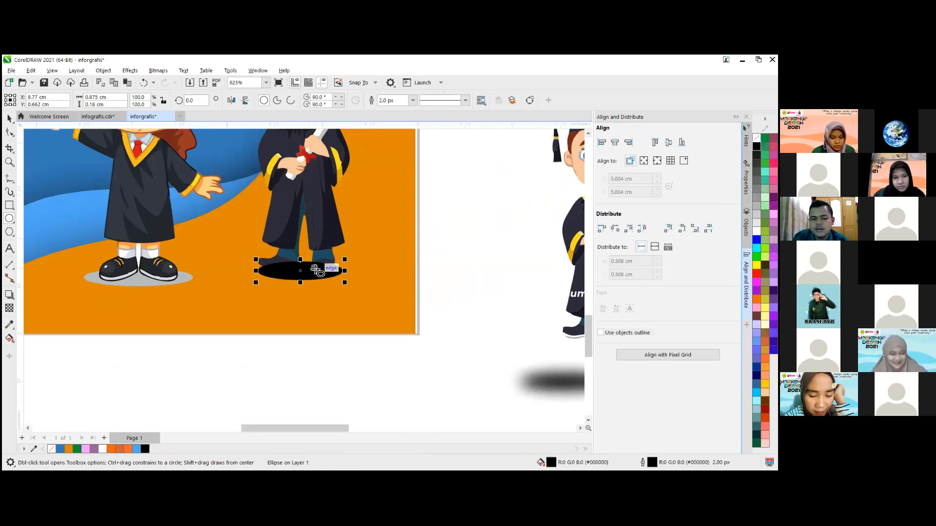
- Convert the black ellipse under the boy's shoes to a 300 dpi RGB bitmap and examine its edge up close
scroll(315, 270, "up", 3)
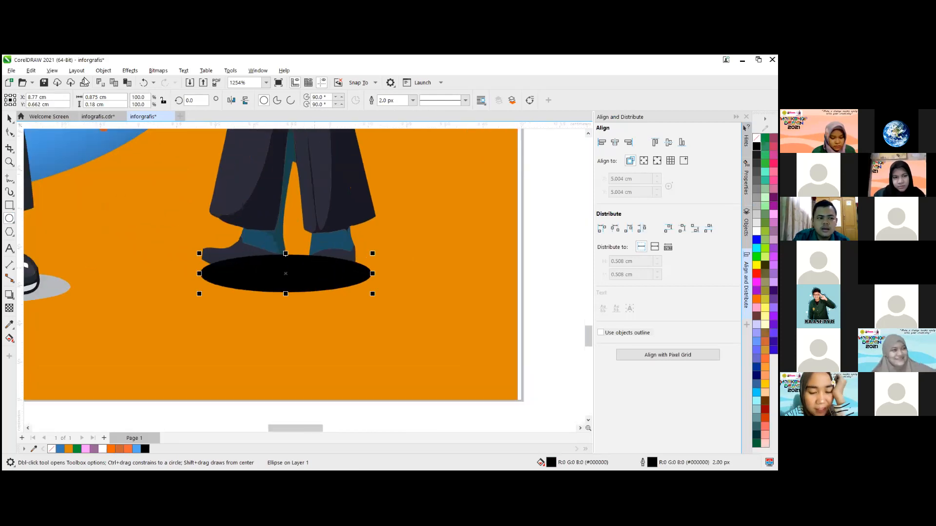
left_click(146, 73)
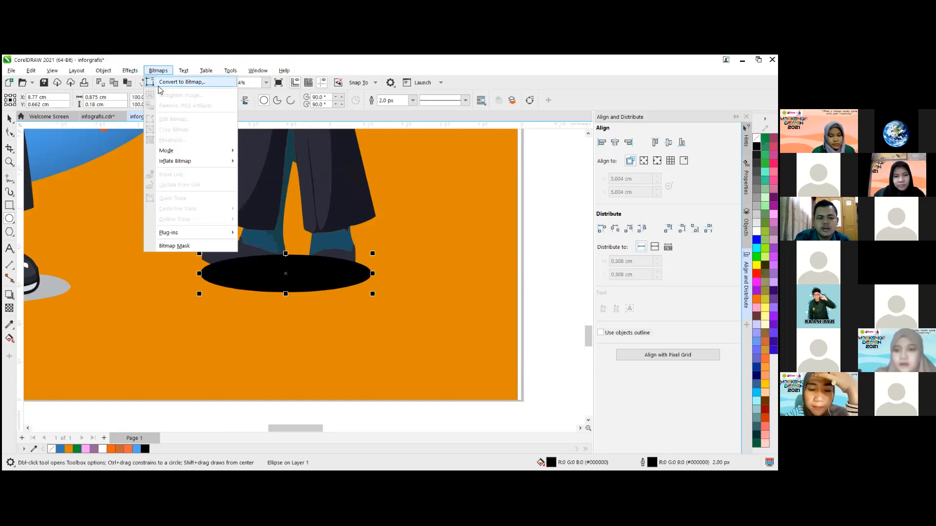
key("Return")
left_click(416, 321)
scroll(304, 272, "up", 1)
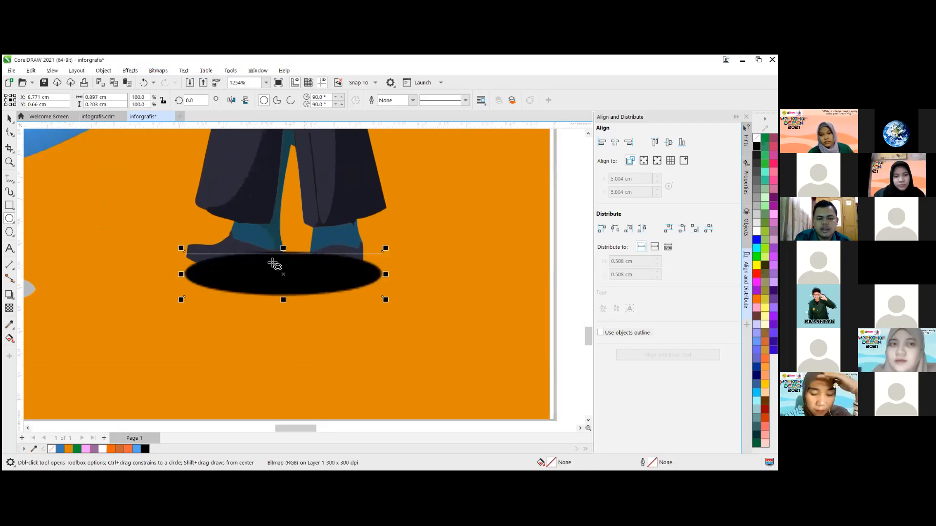
scroll(312, 263, "up", 1)
scroll(405, 257, "up", 3)
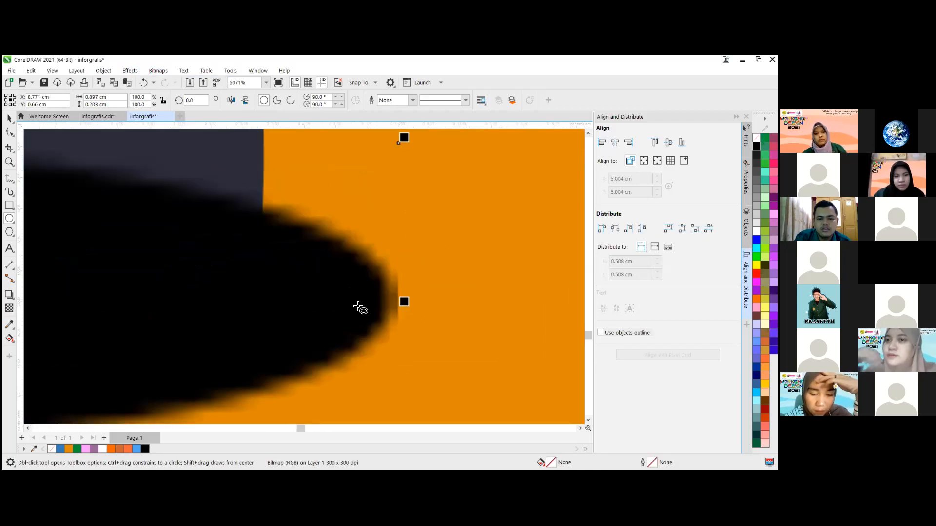
- Apply a Gaussian Blur with a radius of 12.5 pixels to the black ellipse bitmap beneath the boy's shoes
scroll(405, 270, "up", 3)
scroll(406, 288, "down", 3)
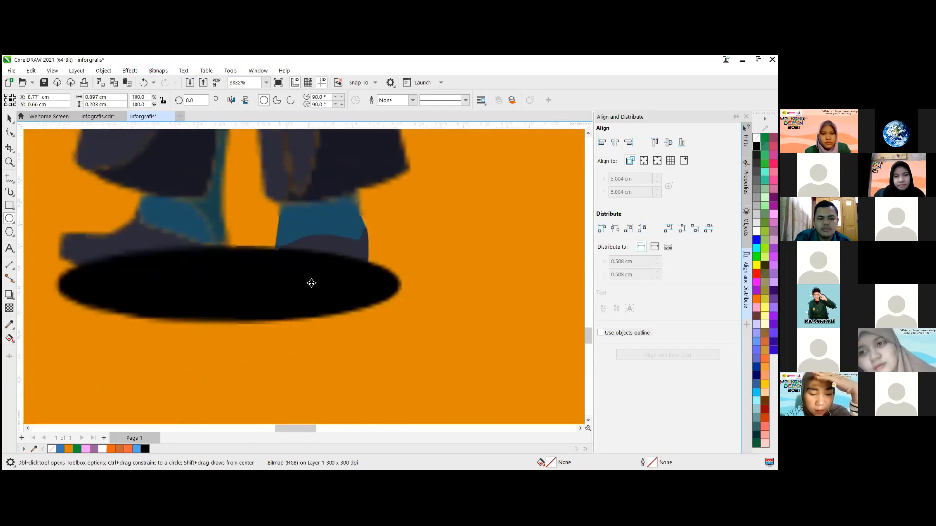
scroll(312, 283, "down", 3)
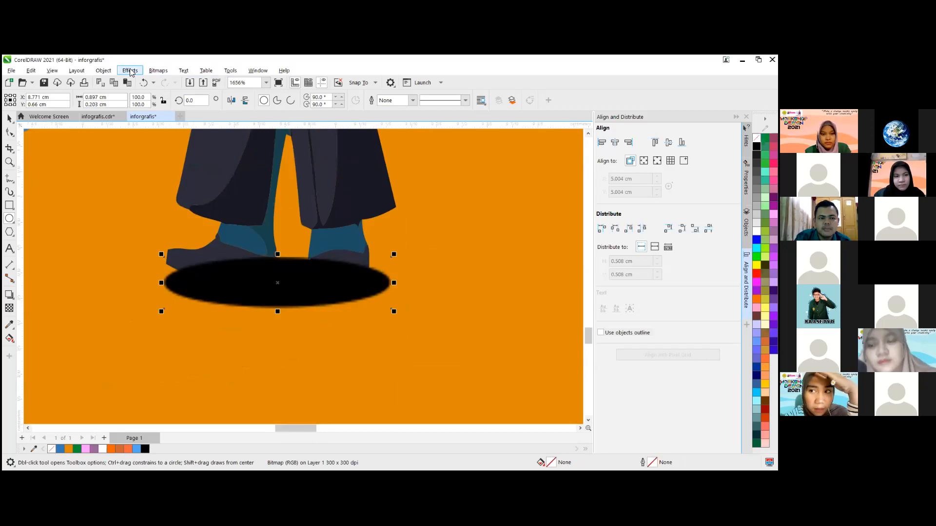
left_click(130, 71)
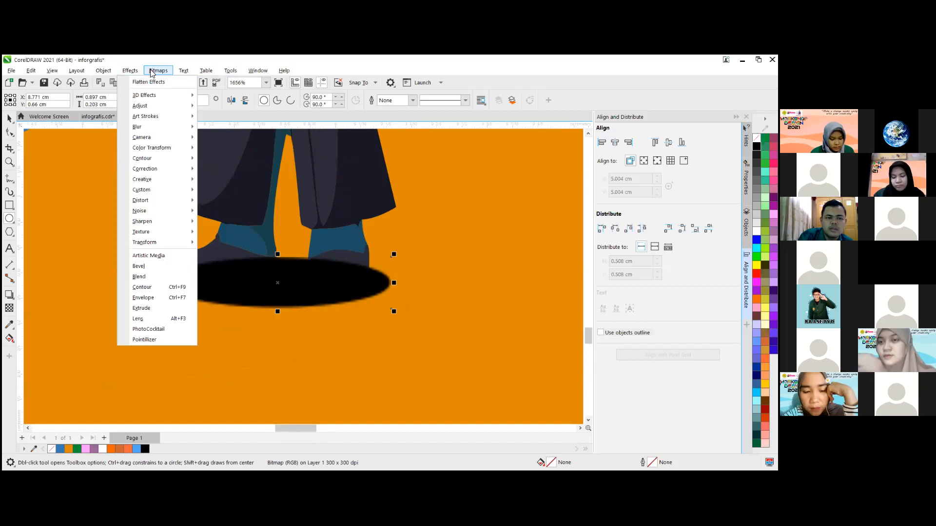
mouse_move(152, 73)
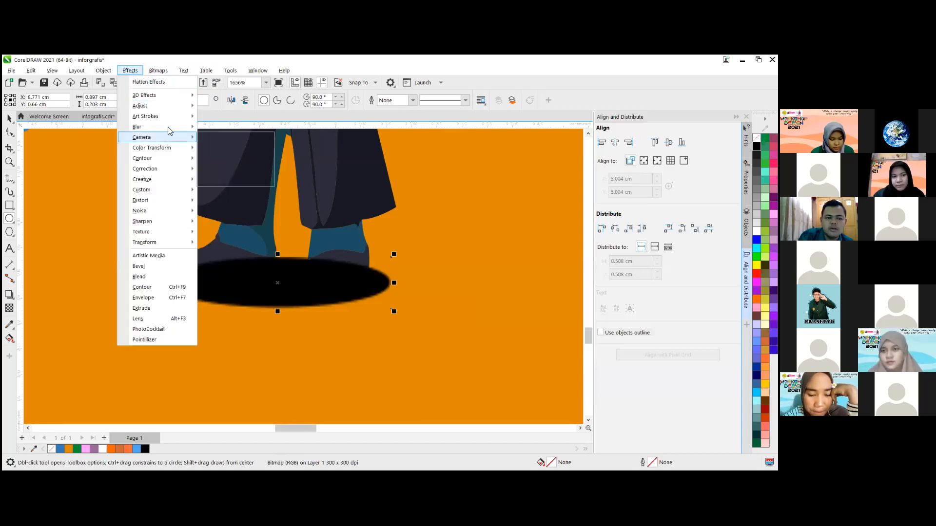
mouse_move(169, 127)
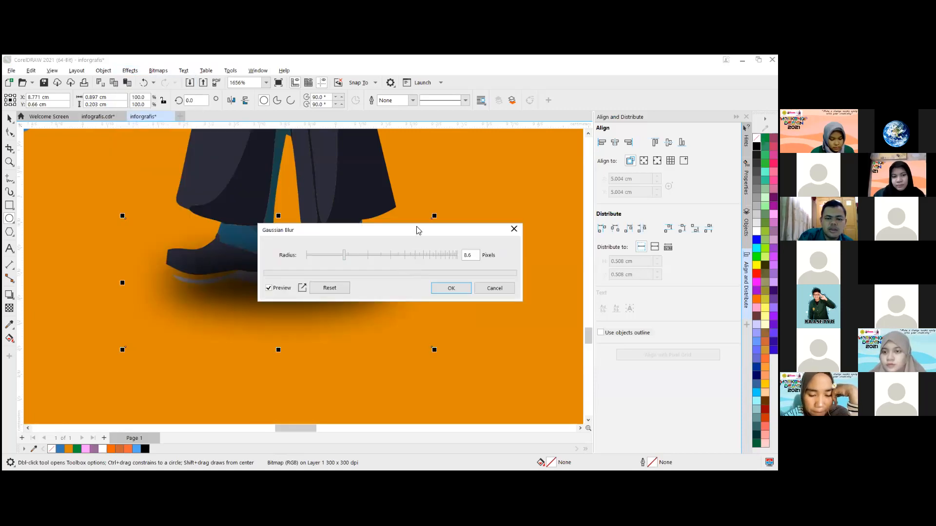
left_click_drag(326, 230, 418, 166)
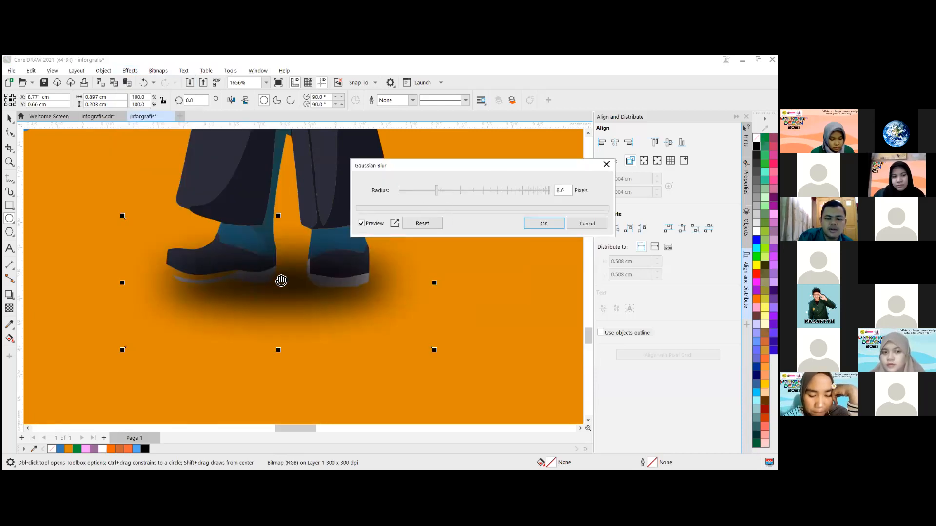
left_click(448, 190)
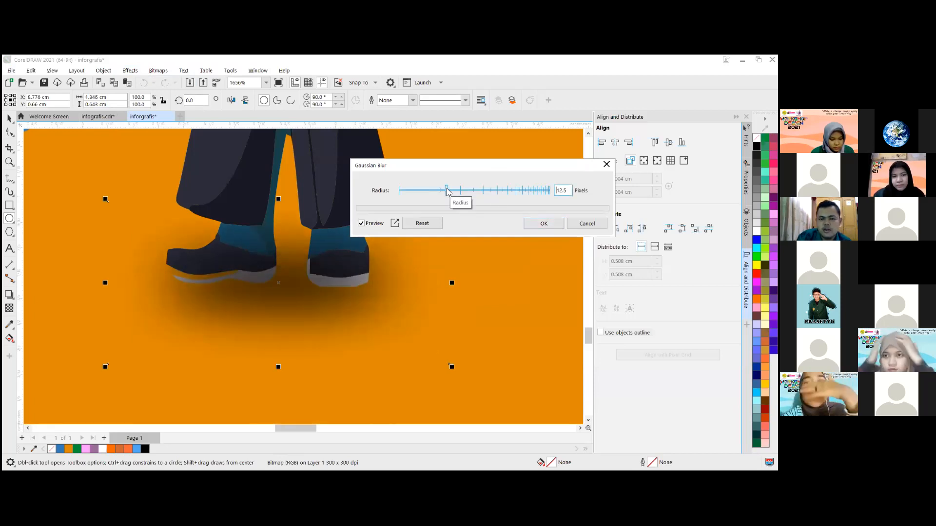
left_click(541, 223)
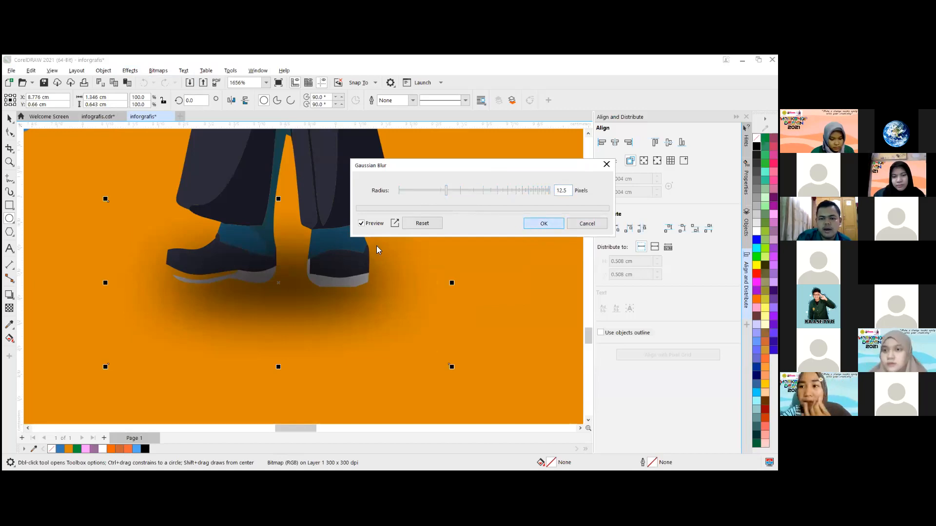
- Reorder the blurred shadow so it sits behind the boy graduate but above the orange wave, and deselect it
scroll(231, 314, "down", 4)
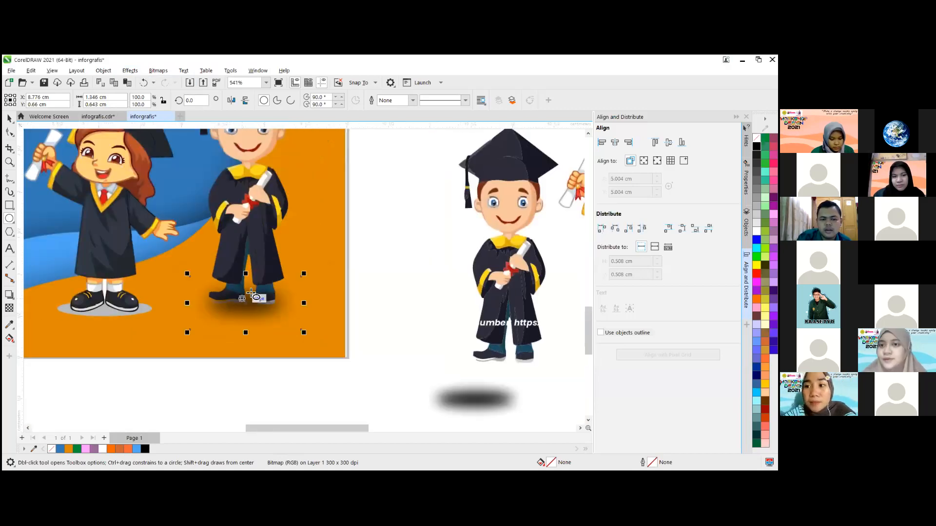
key("shift+Page_Down")
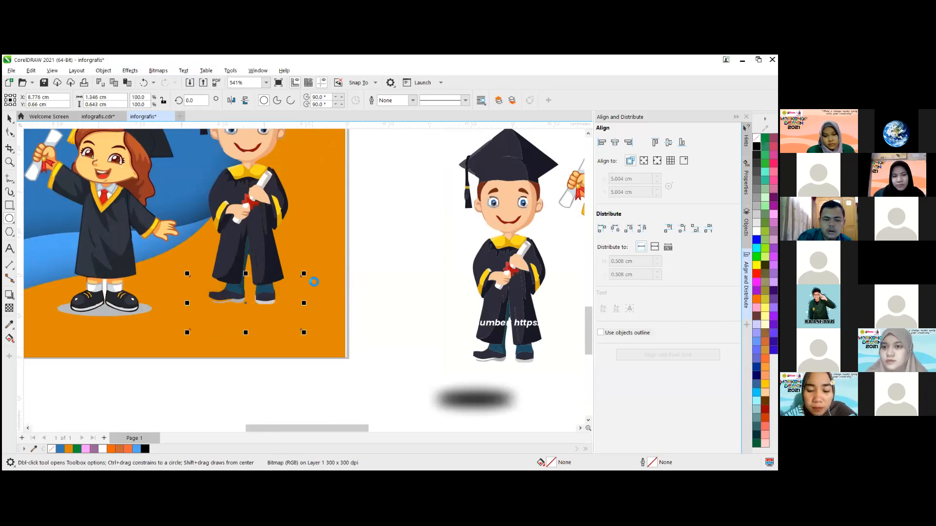
key("ctrl+Page_Up")
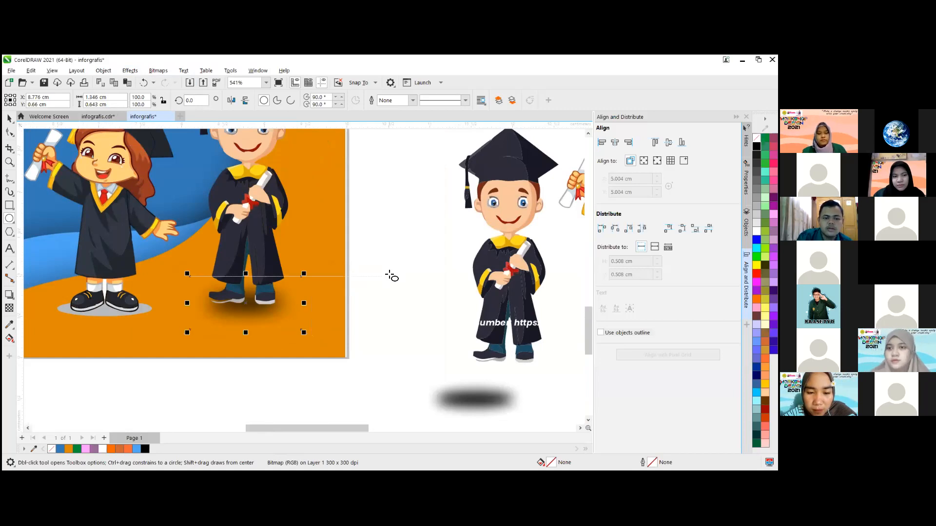
key("Escape")
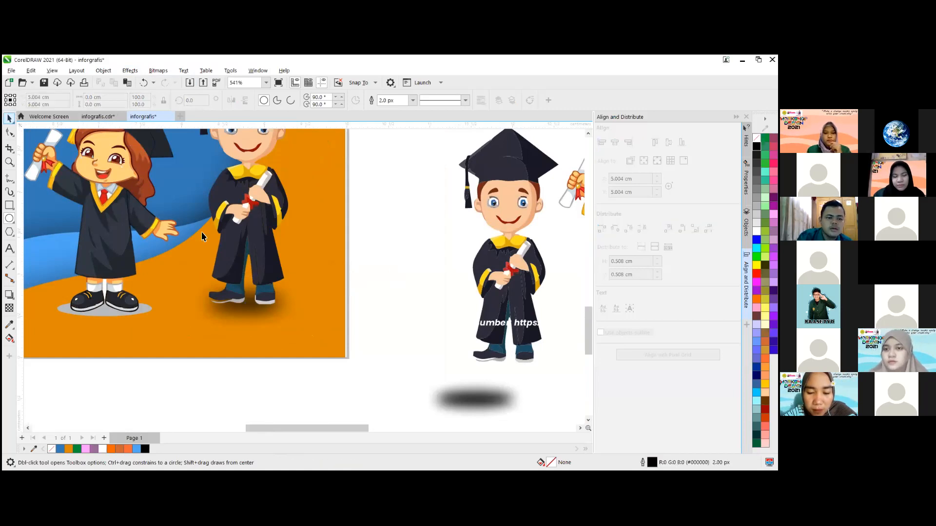
key("space")
- Delete the reference's boy and girl graduates and the blurred shadow ellipse beside the page
scroll(388, 268, "down", 3)
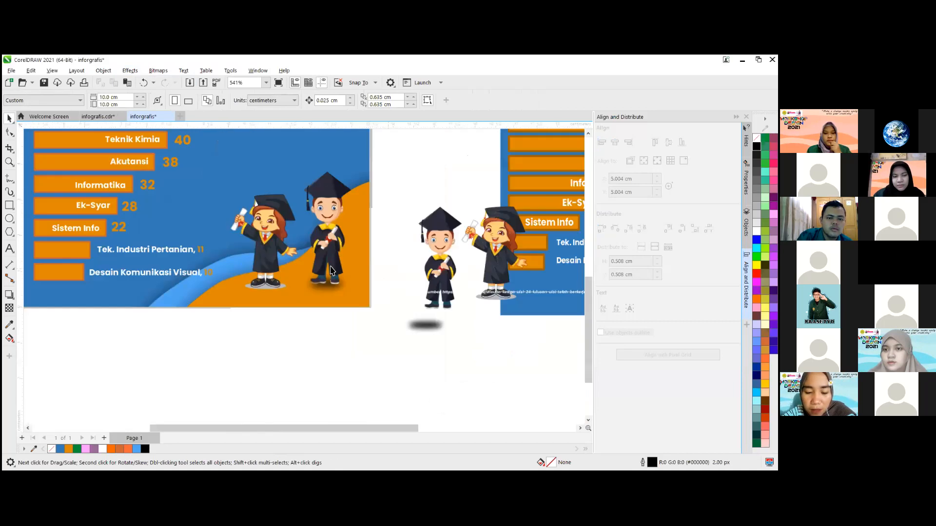
scroll(330, 269, "down", 6)
scroll(269, 256, "up", 1)
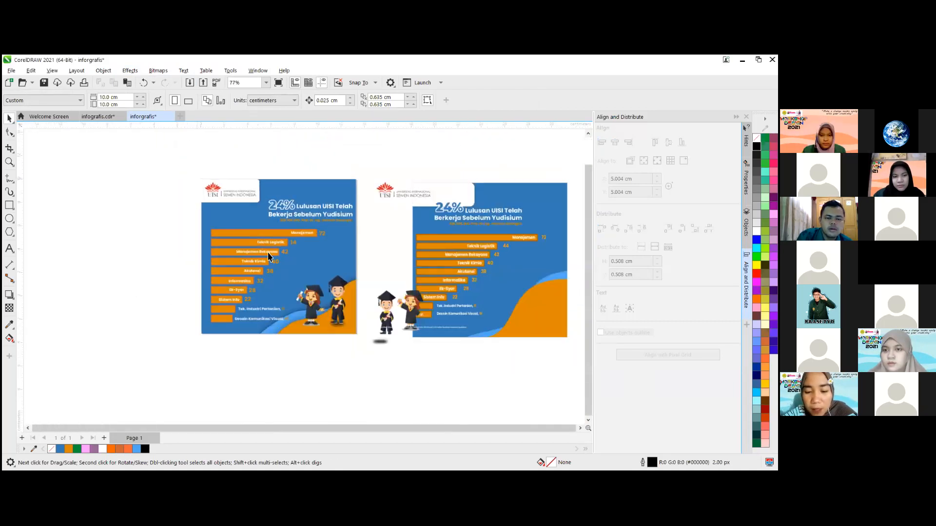
scroll(269, 256, "up", 1)
scroll(182, 279, "down", 2)
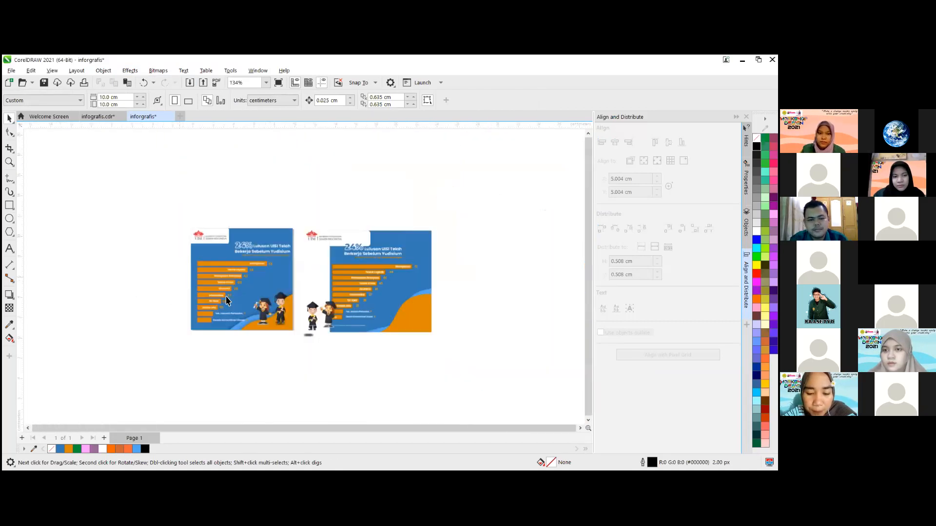
scroll(267, 307, "up", 1)
scroll(415, 362, "up", 1)
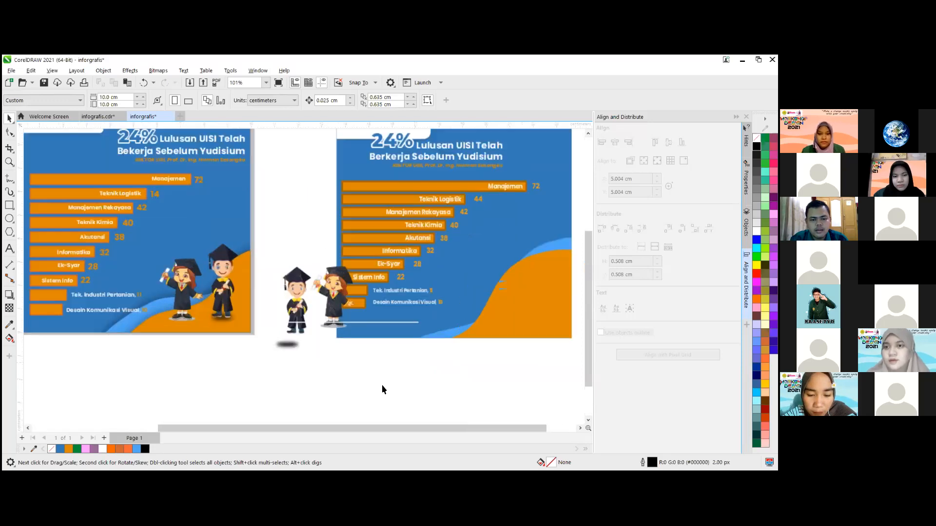
left_click_drag(366, 378, 262, 253)
key("Delete")
- Move the reference's blue background to about X 15.94, Y 5.06 cm and its bar chart group onto it at about X 15.94, Y 4.0 cm
scroll(426, 301, "down", 3)
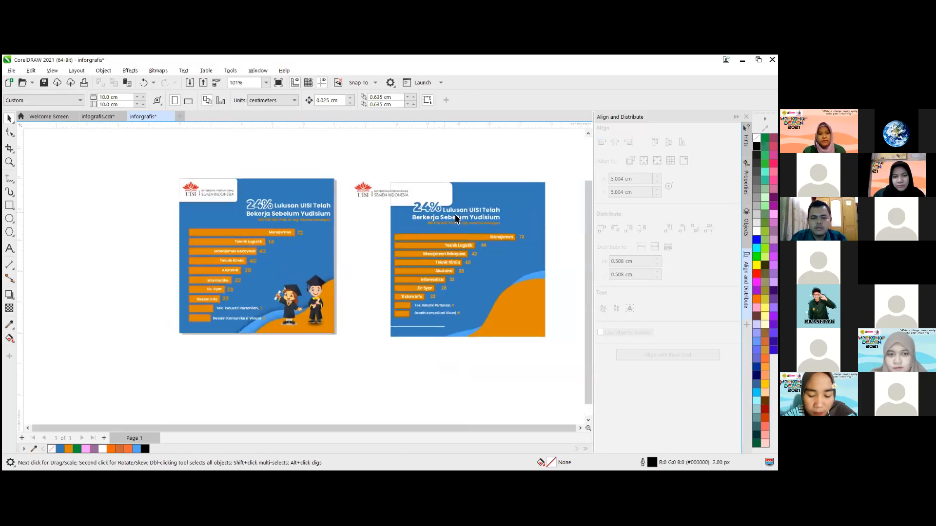
left_click_drag(535, 267, 494, 261)
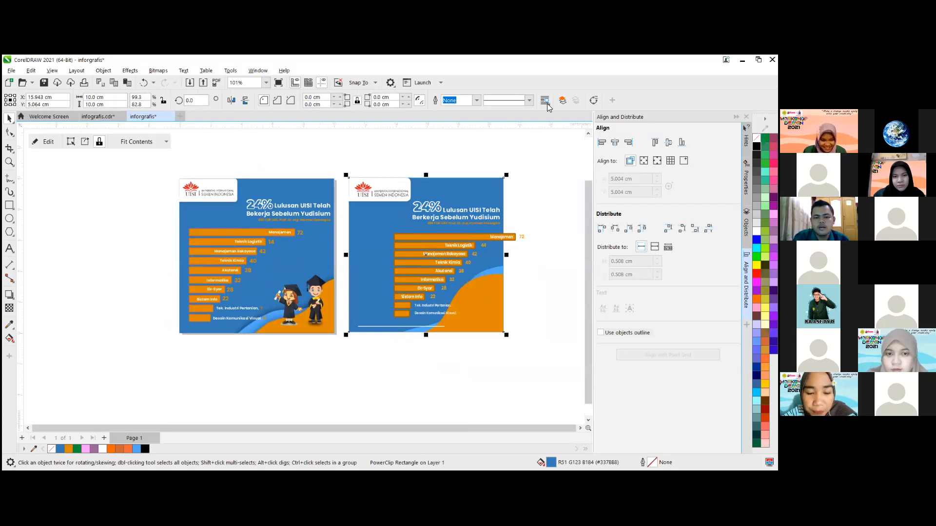
left_click(453, 151)
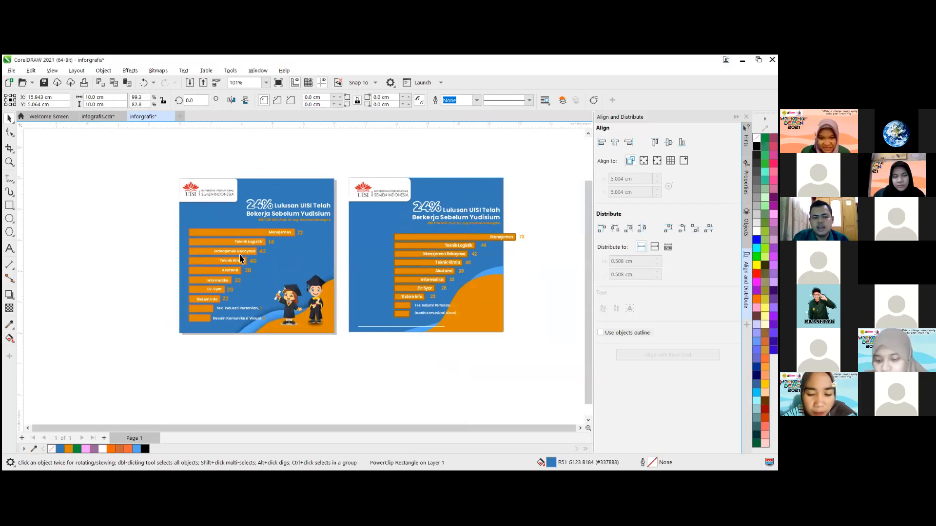
left_click(420, 248)
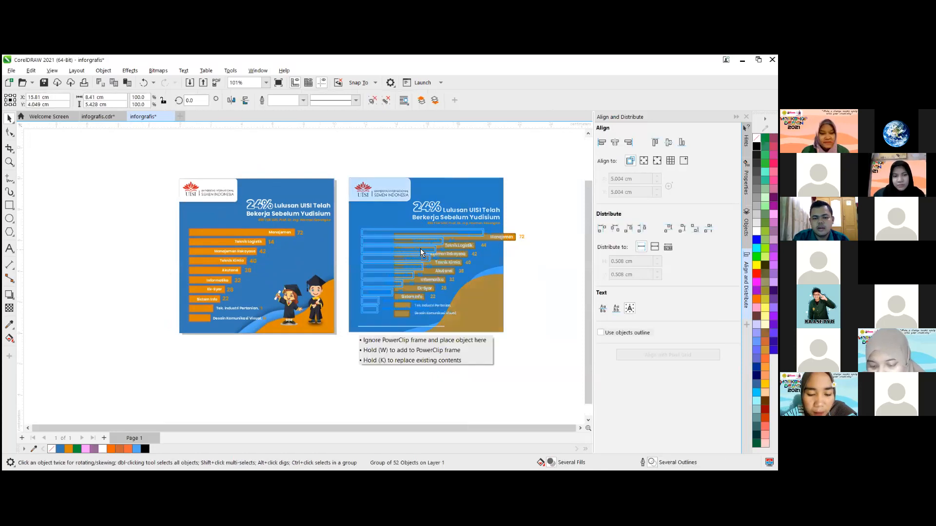
left_click_drag(443, 326, 439, 330)
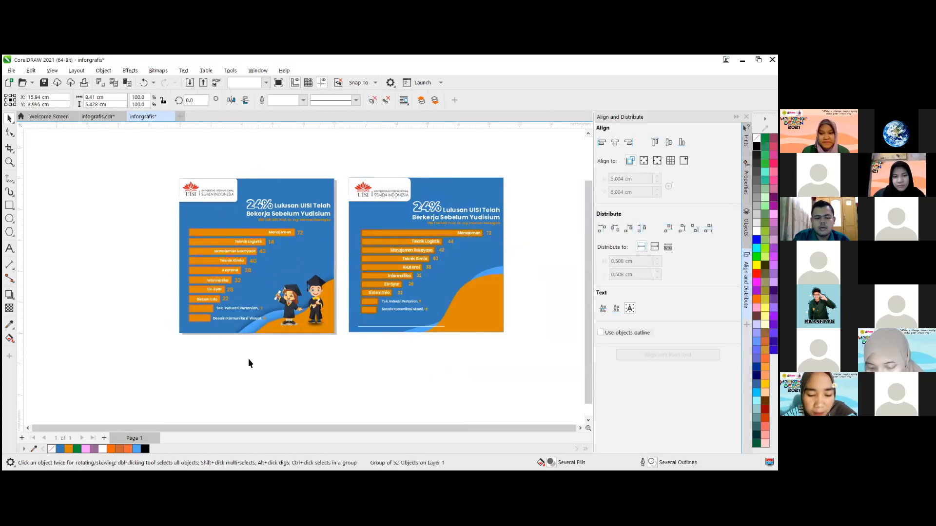